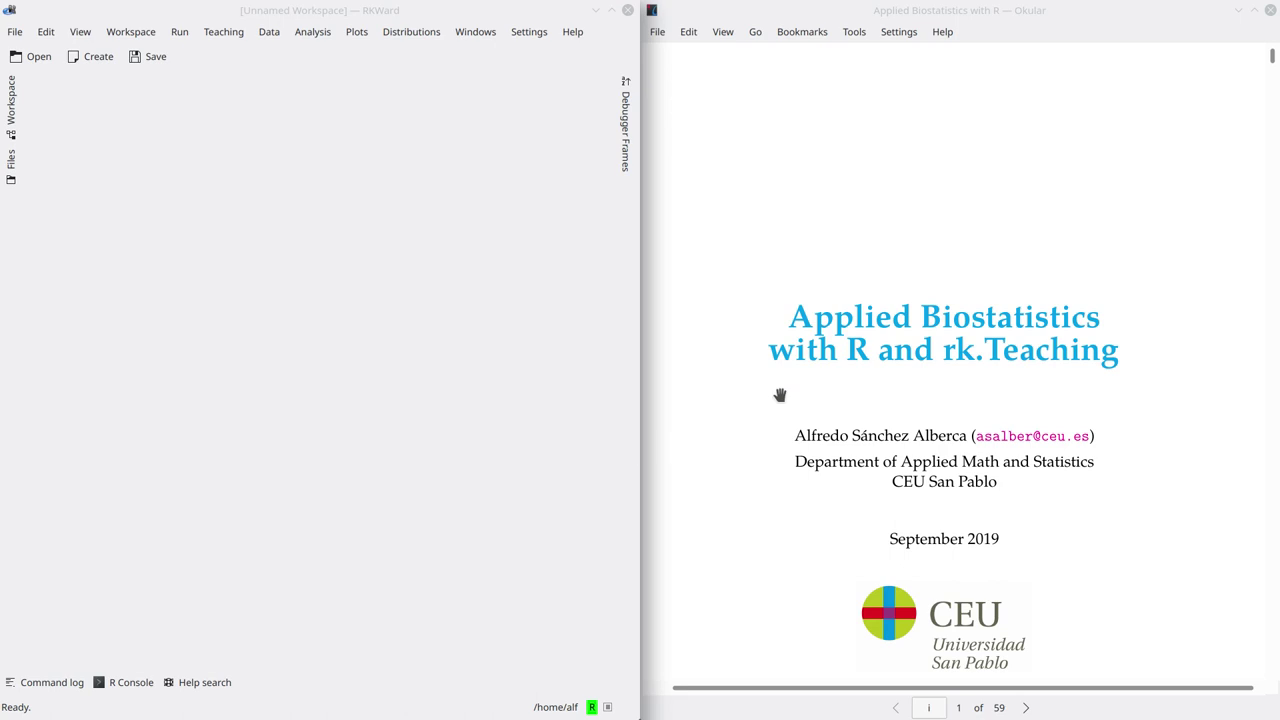
# - Open the Hypothesis tests practice from the PDF's table of contents and bring solved exercise 1 into view
pyautogui.scroll(-6, 780, 395)
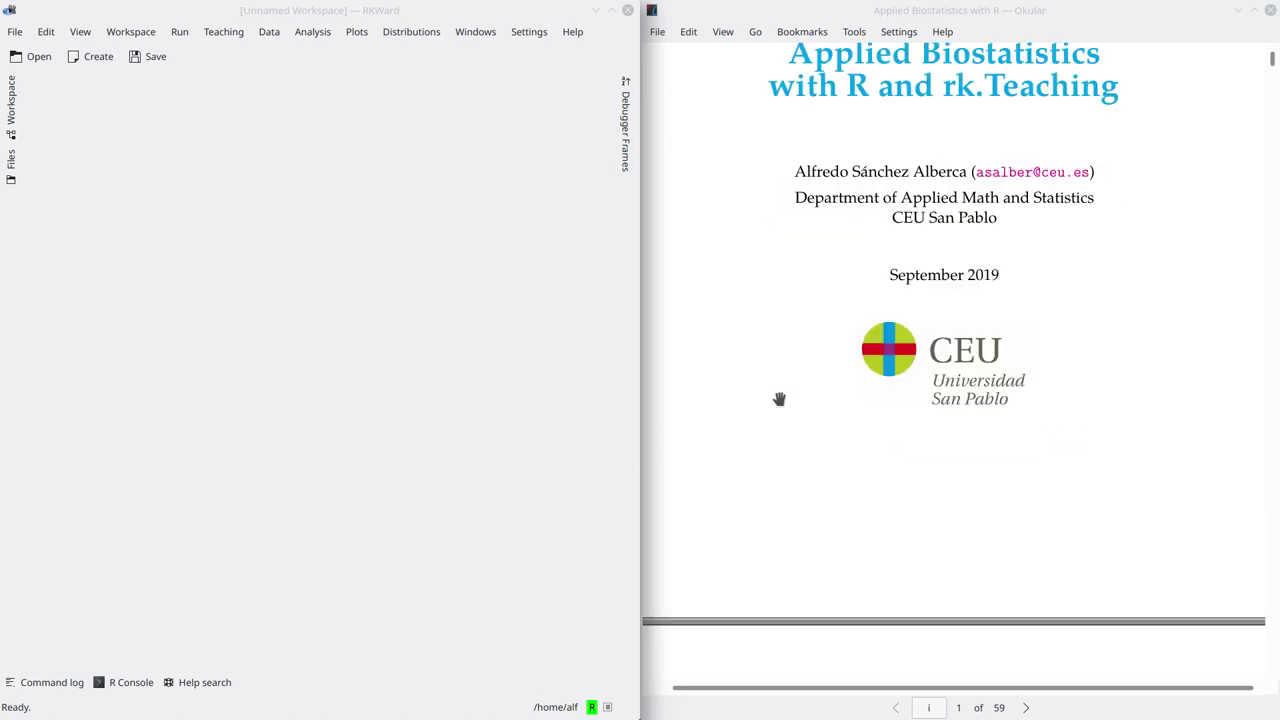
pyautogui.scroll(-8, 780, 413)
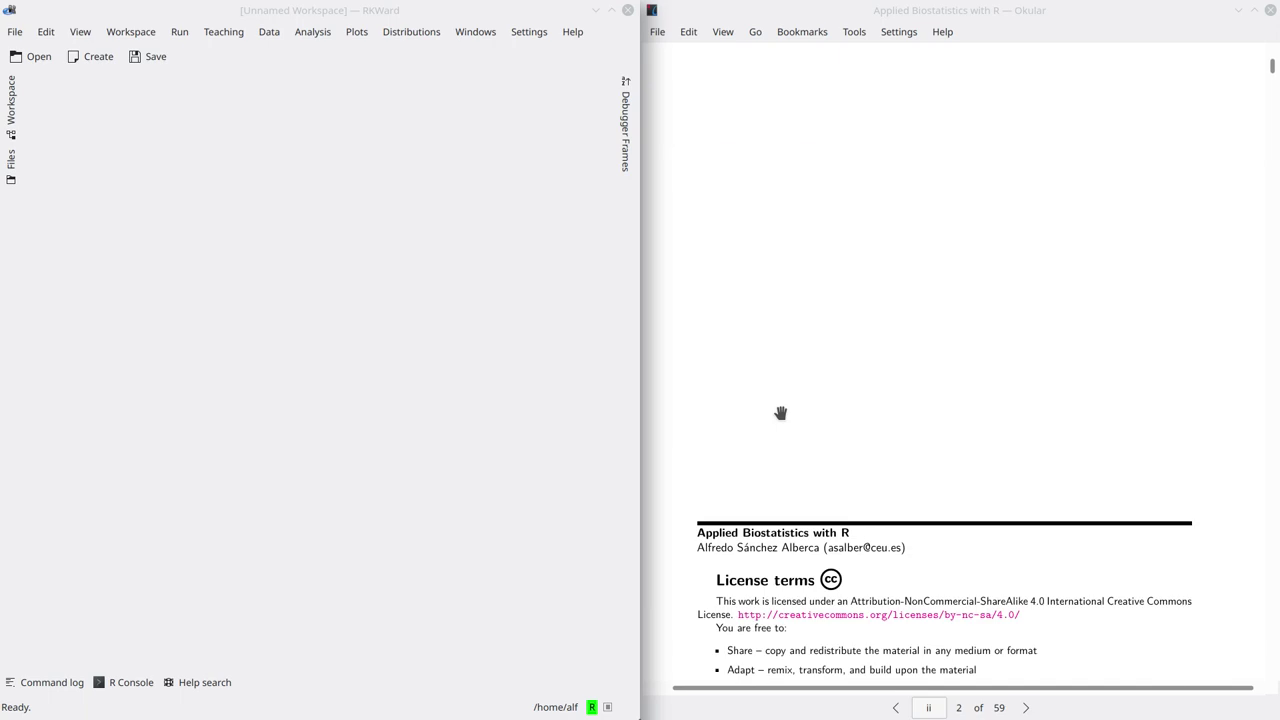
pyautogui.scroll(-8, 780, 413)
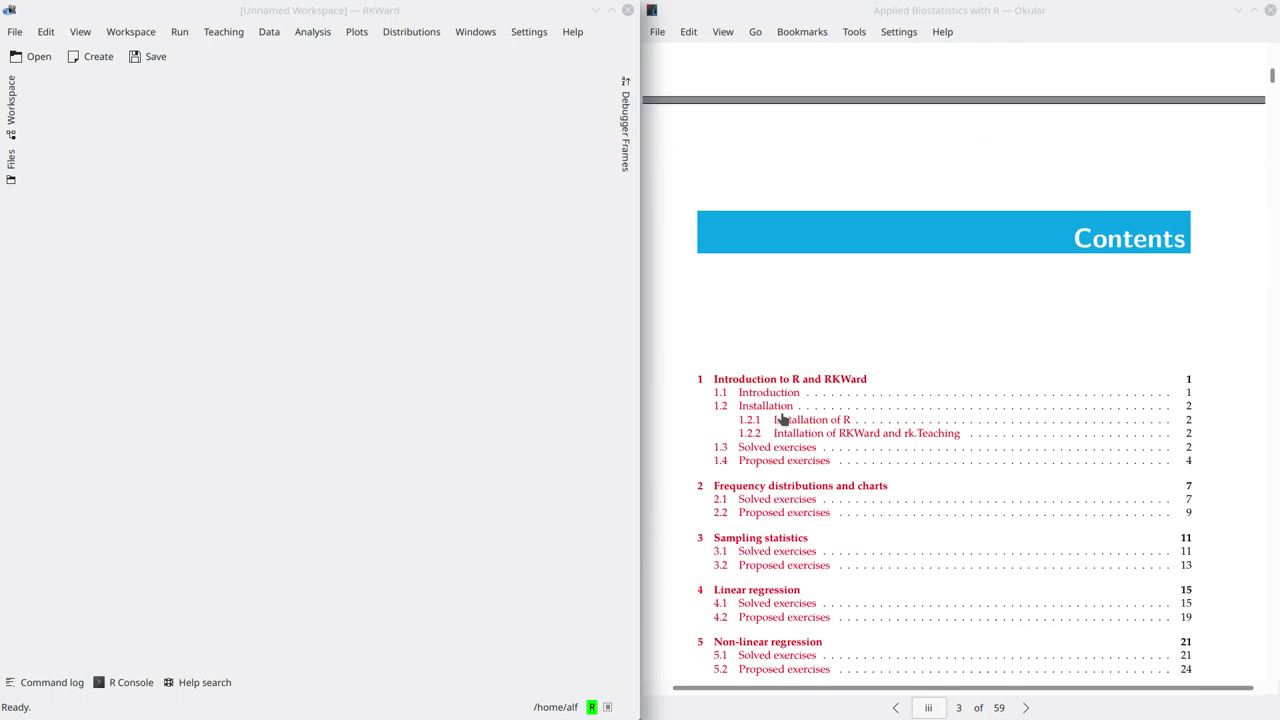
pyautogui.scroll(-5, 777, 600)
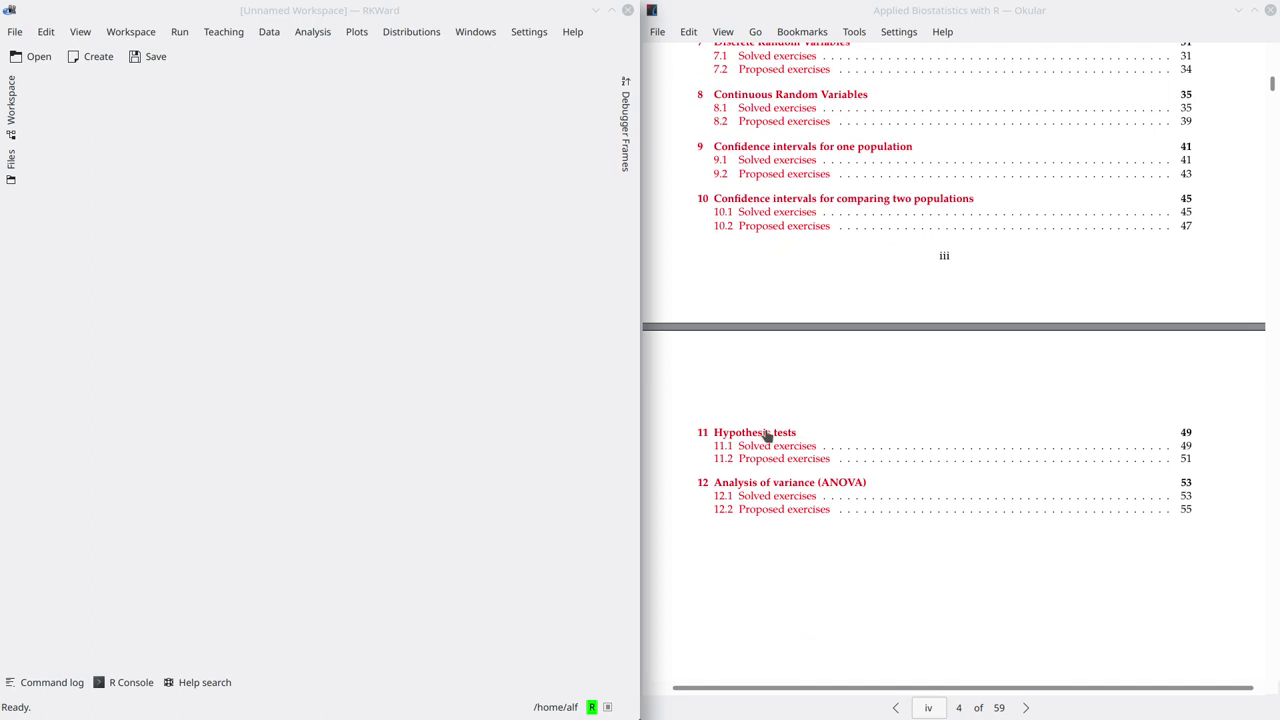
pyautogui.click(767, 434)
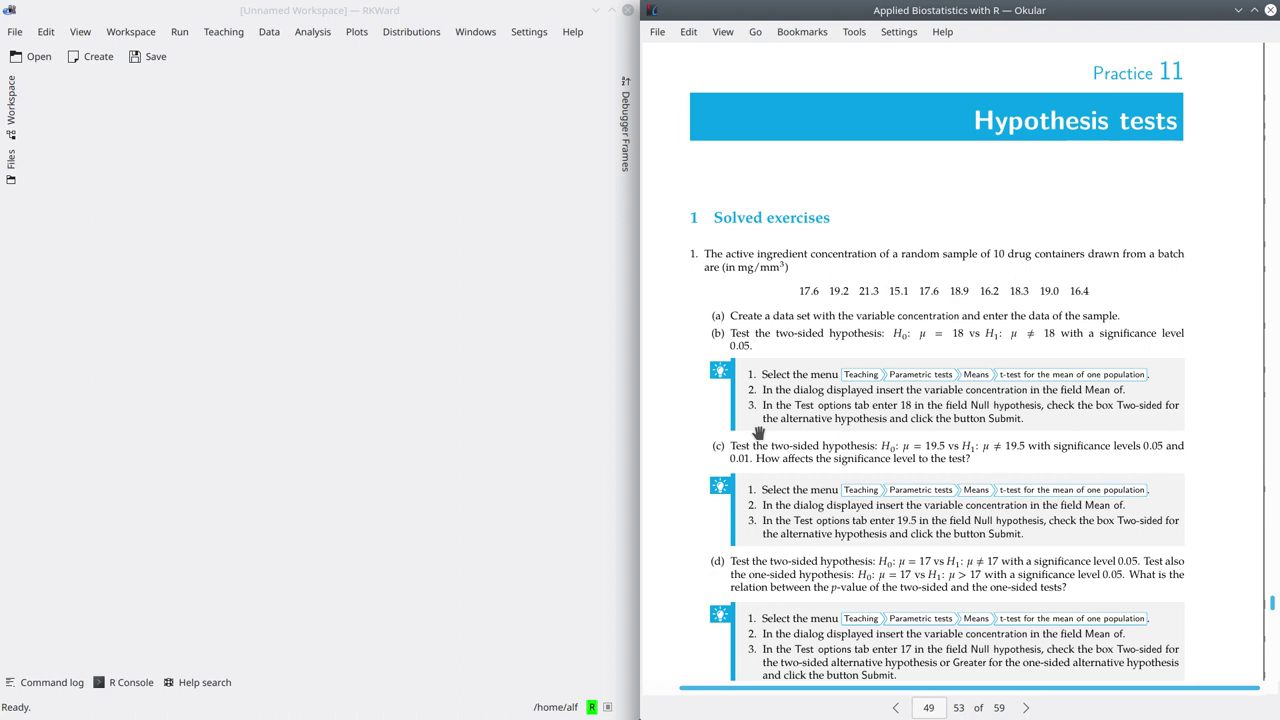
pyautogui.scroll(-2, 759, 432)
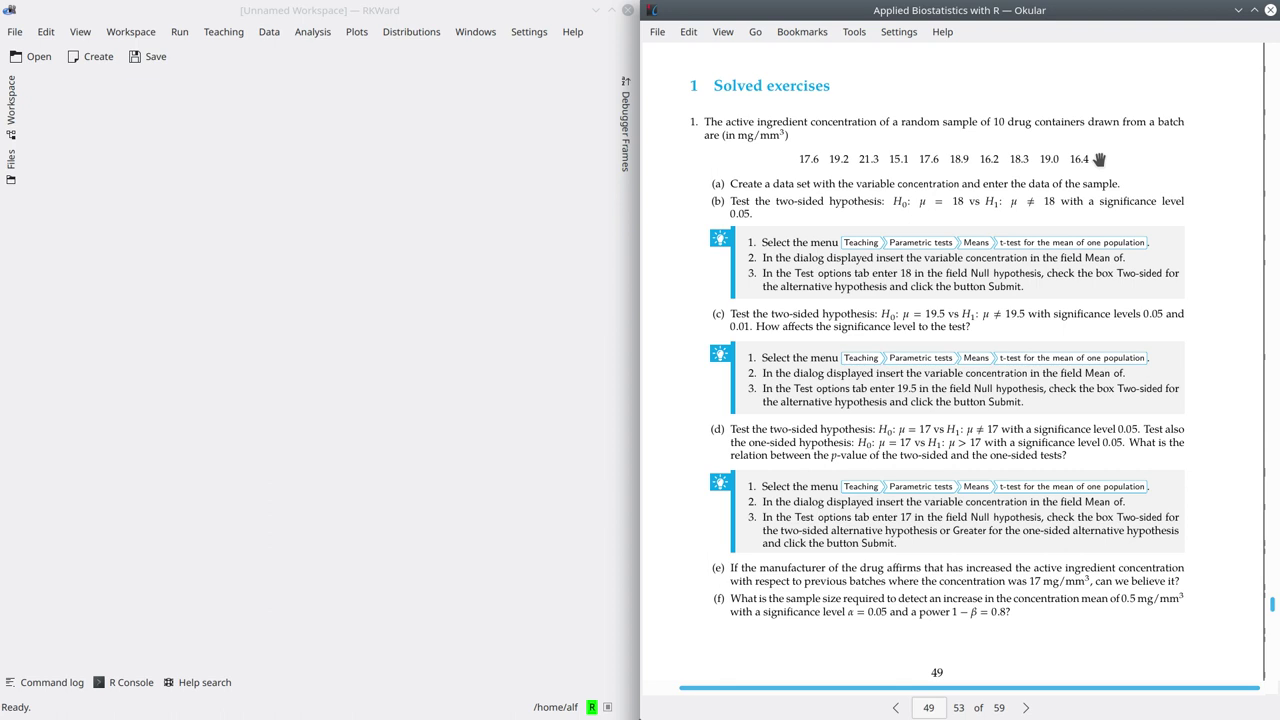
# - Switch to RKWard and load the installed R package rk.Teaching
pyautogui.click(534, 38)
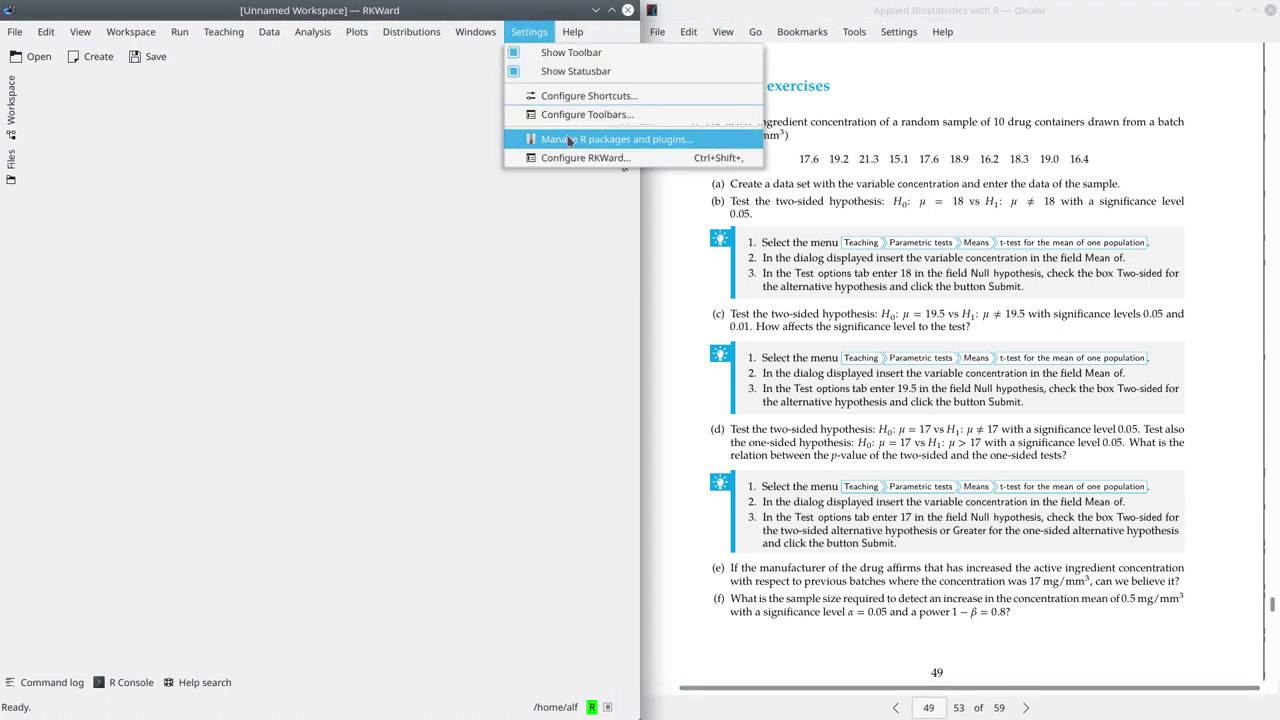
pyautogui.click(572, 146)
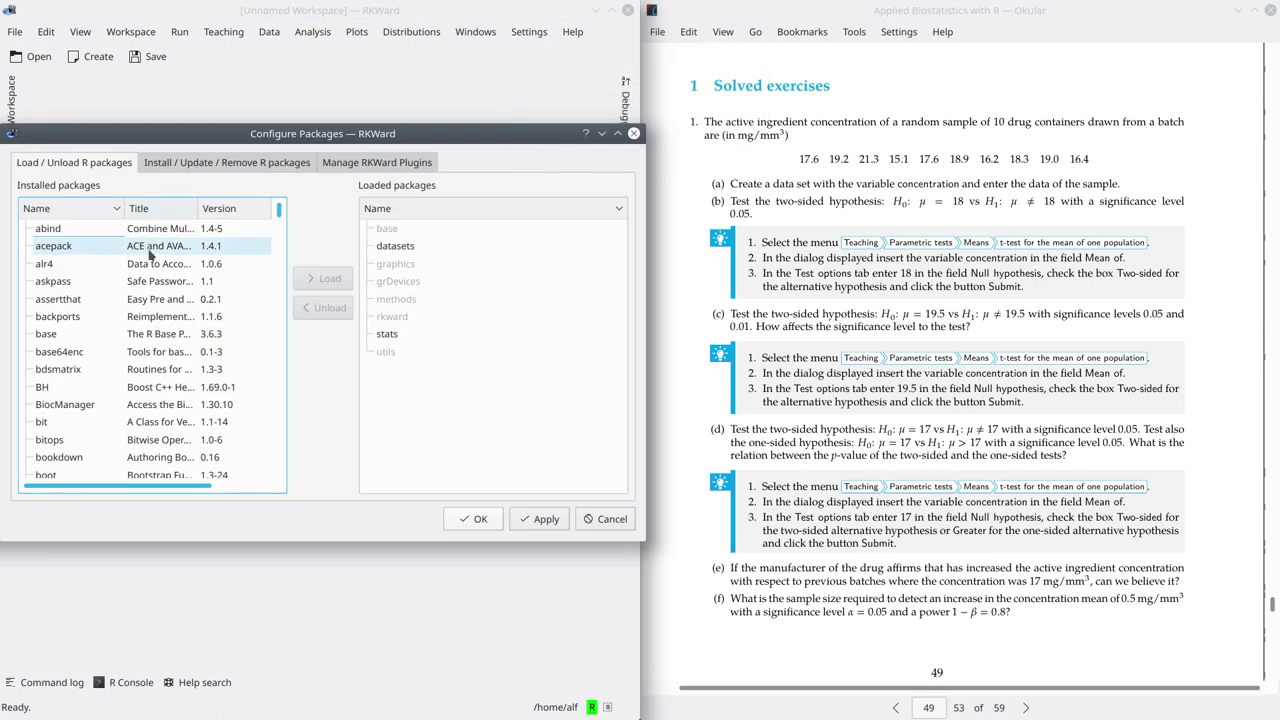
pyautogui.moveTo(280, 216); pyautogui.dragTo(282, 404)
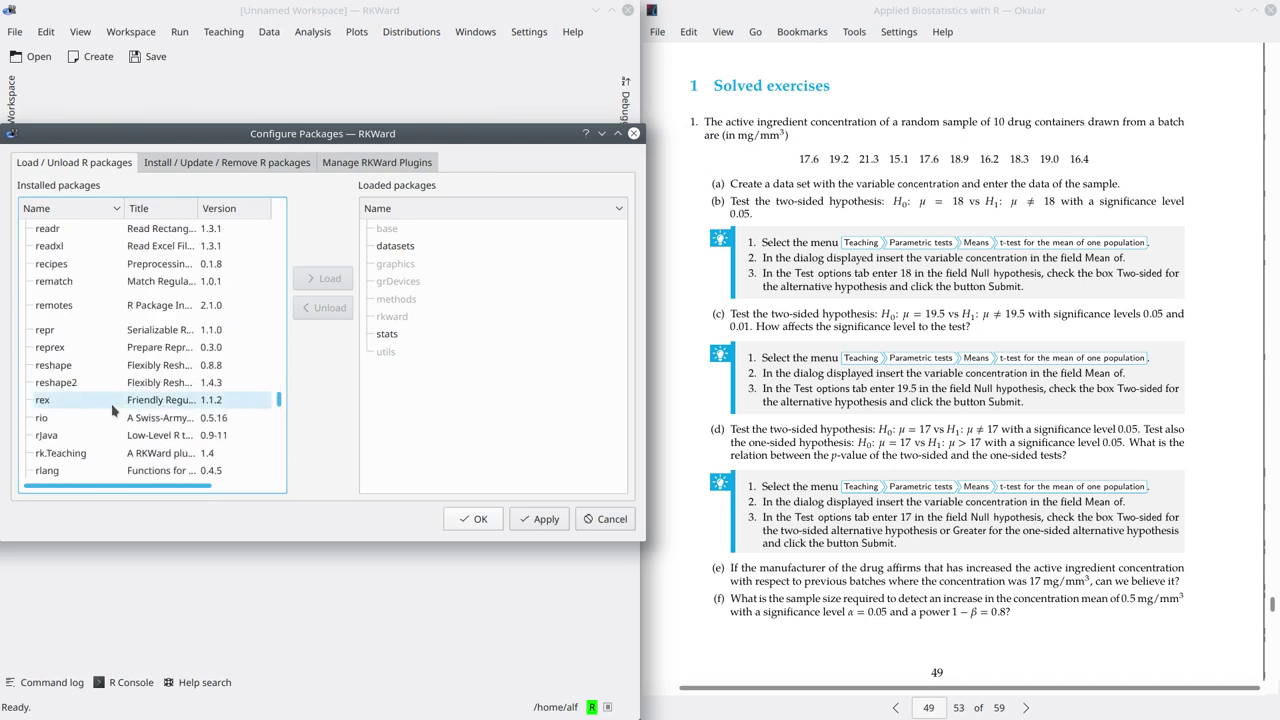
pyautogui.scroll(-3, 111, 403)
pyautogui.click(60, 281)
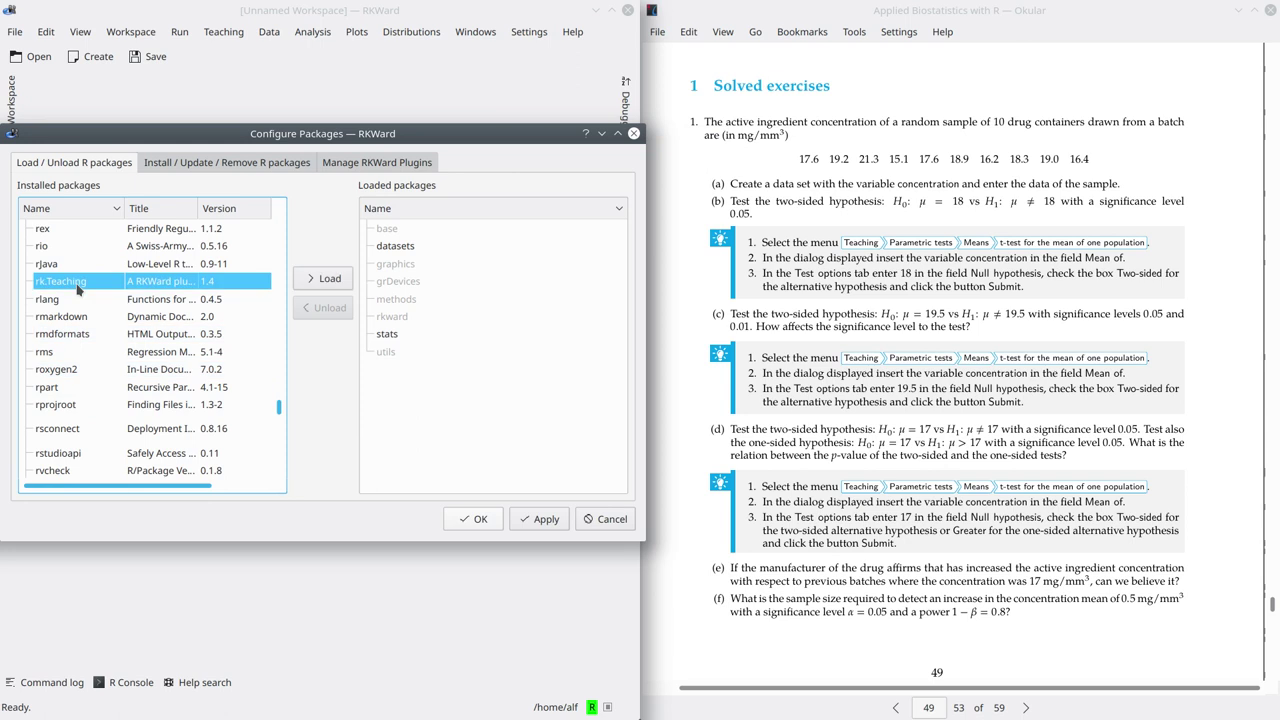
pyautogui.click(322, 278)
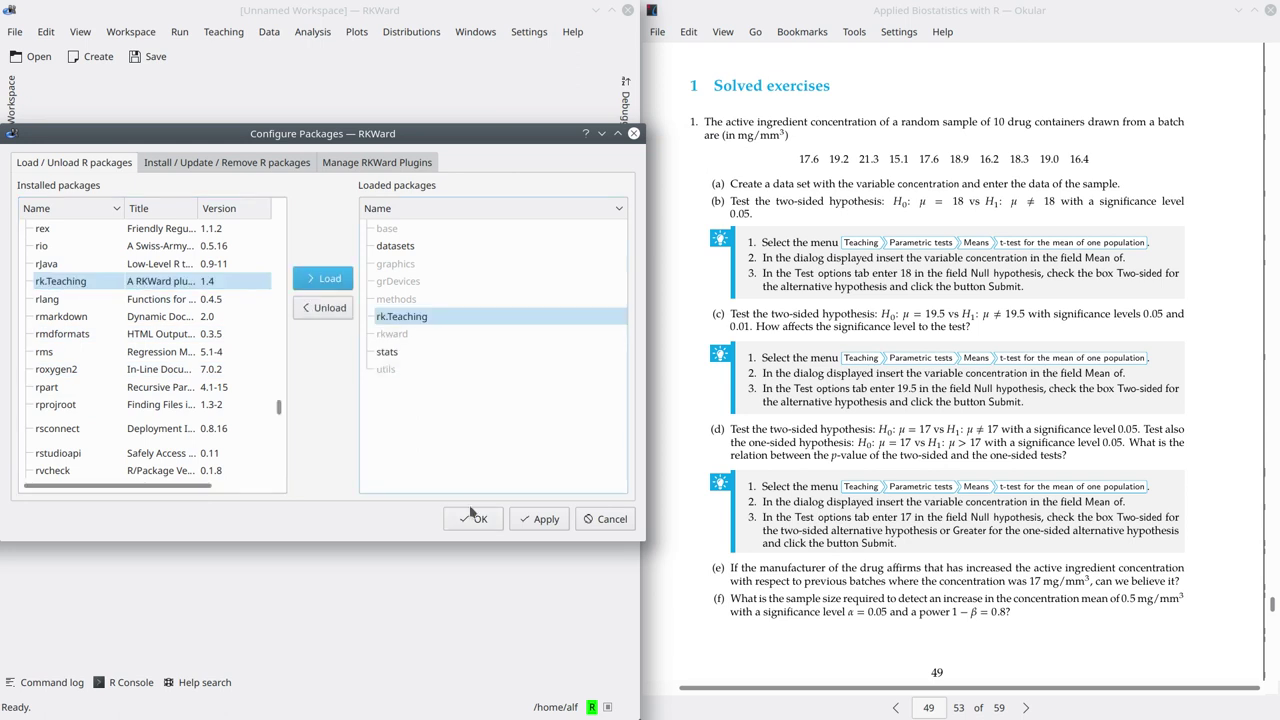
pyautogui.click(476, 520)
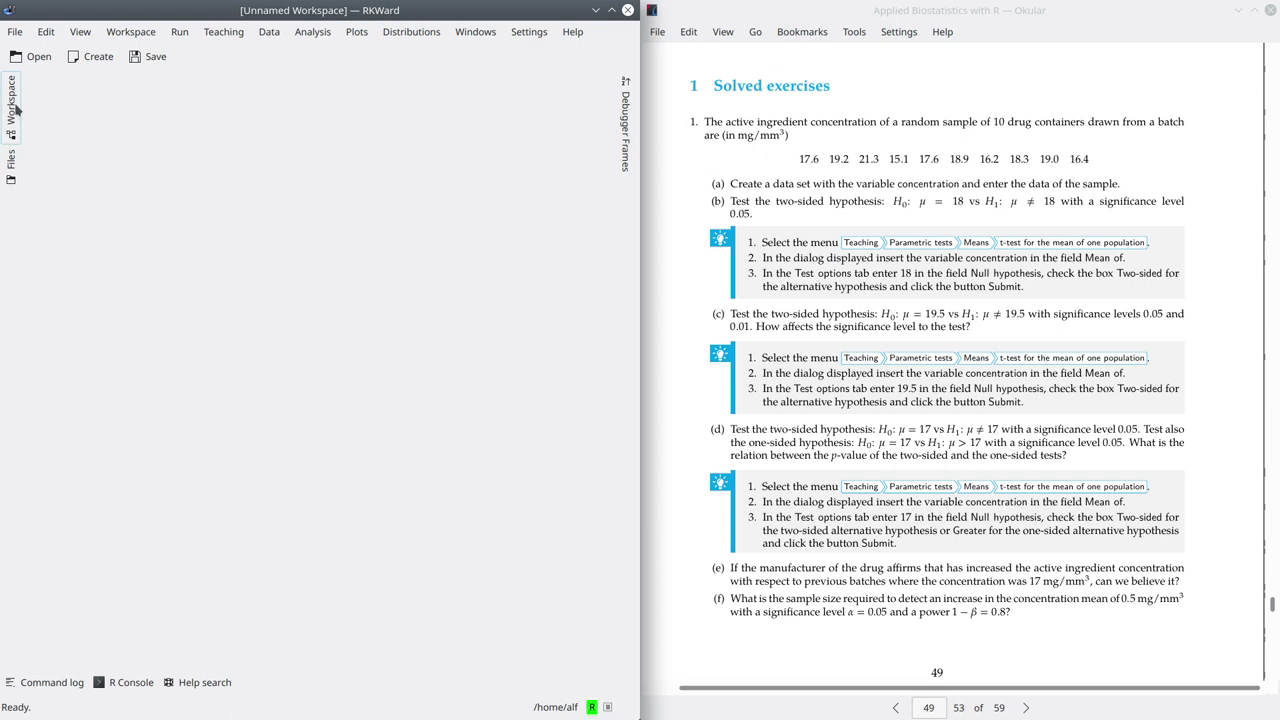
# - Filter the workspace objects by "active", copy rk.Teaching's active.ingredient data set to .GlobalEnv and open the copy for editing
pyautogui.click(12, 103)
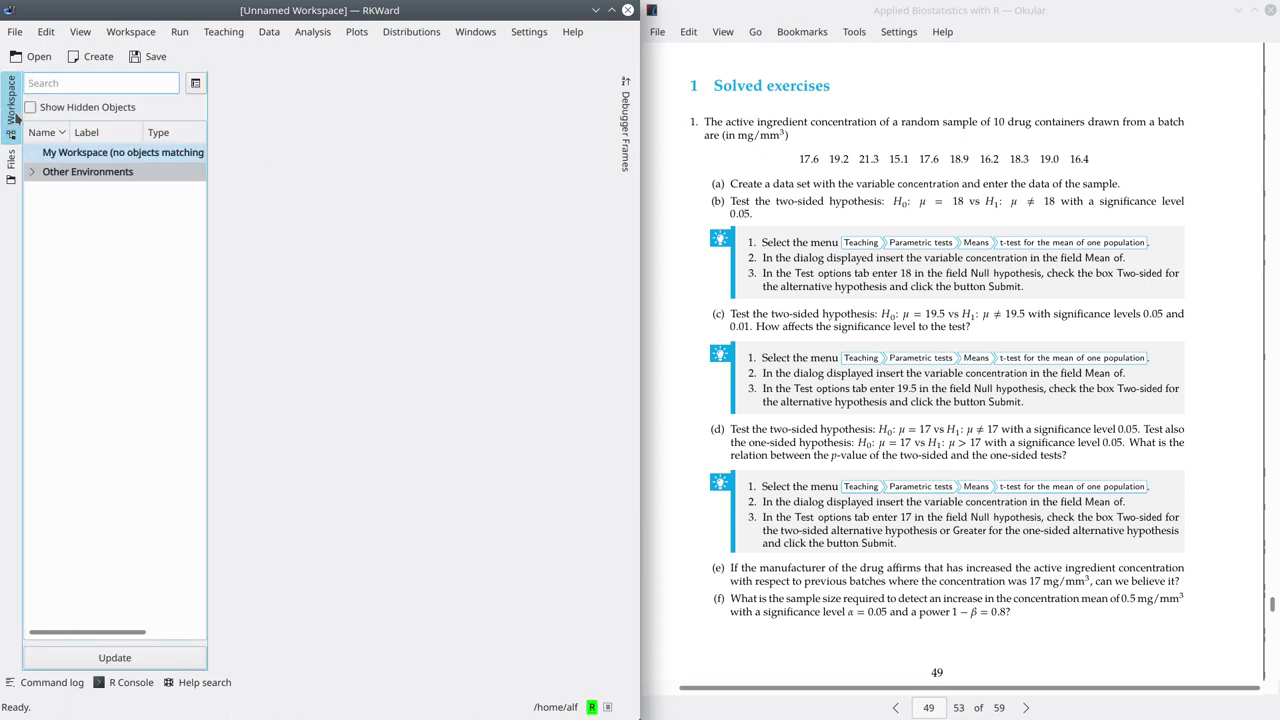
pyautogui.click(33, 173)
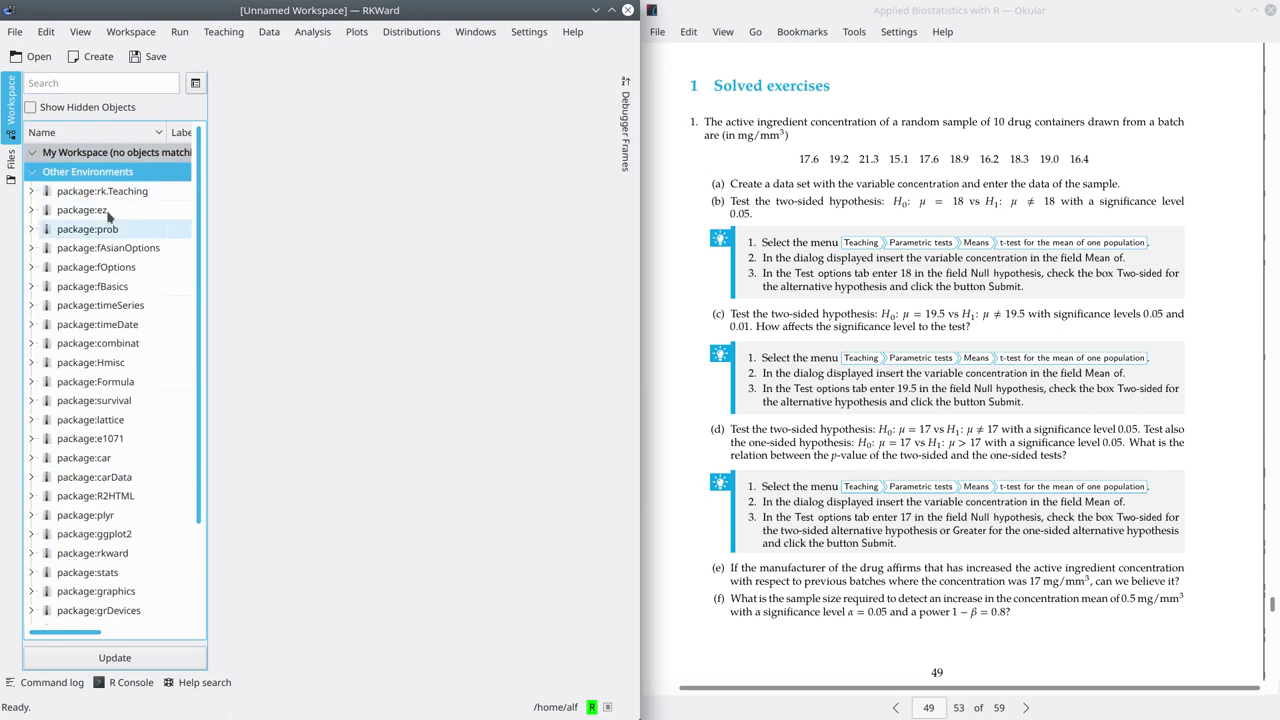
pyautogui.click(31, 194)
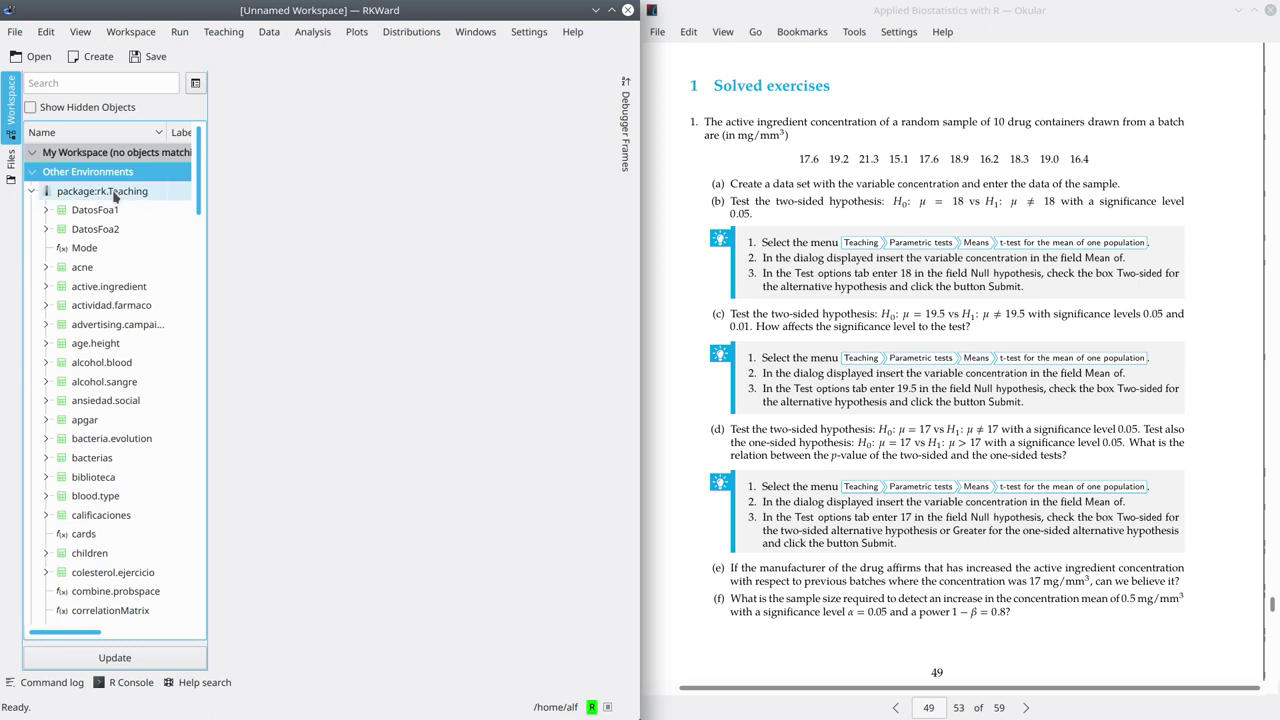
pyautogui.click(75, 87)
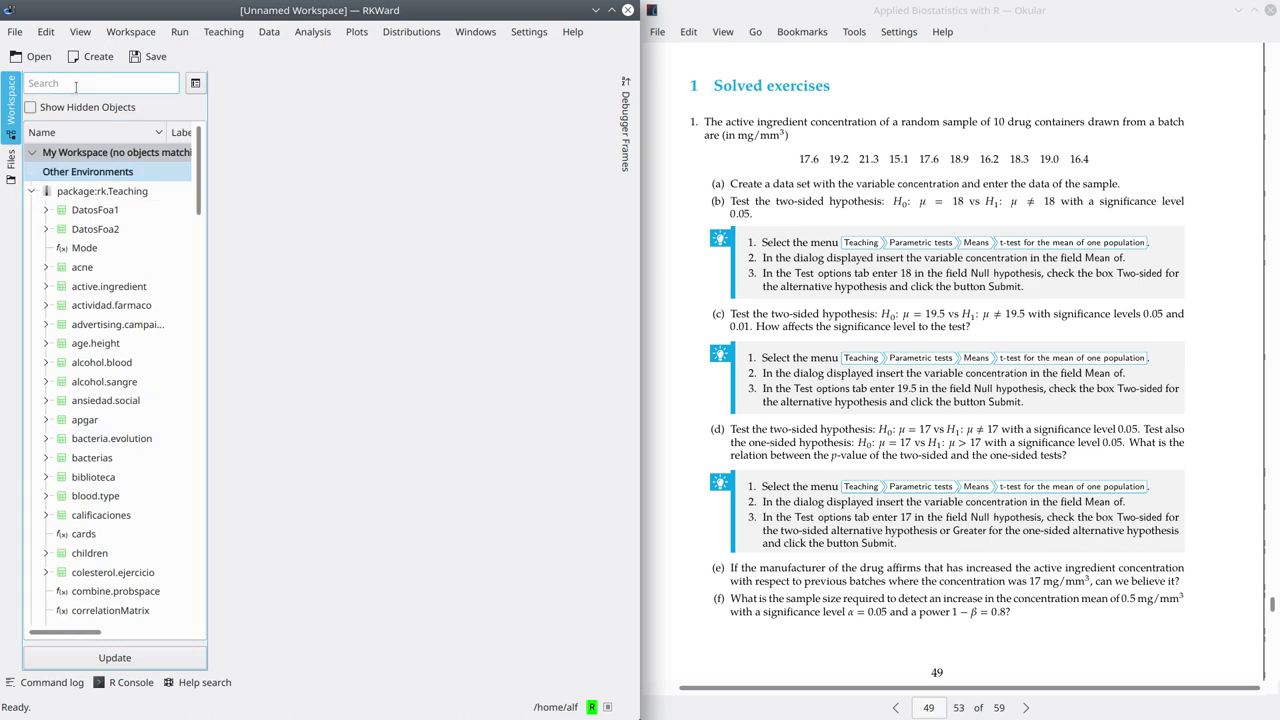
pyautogui.write('active')
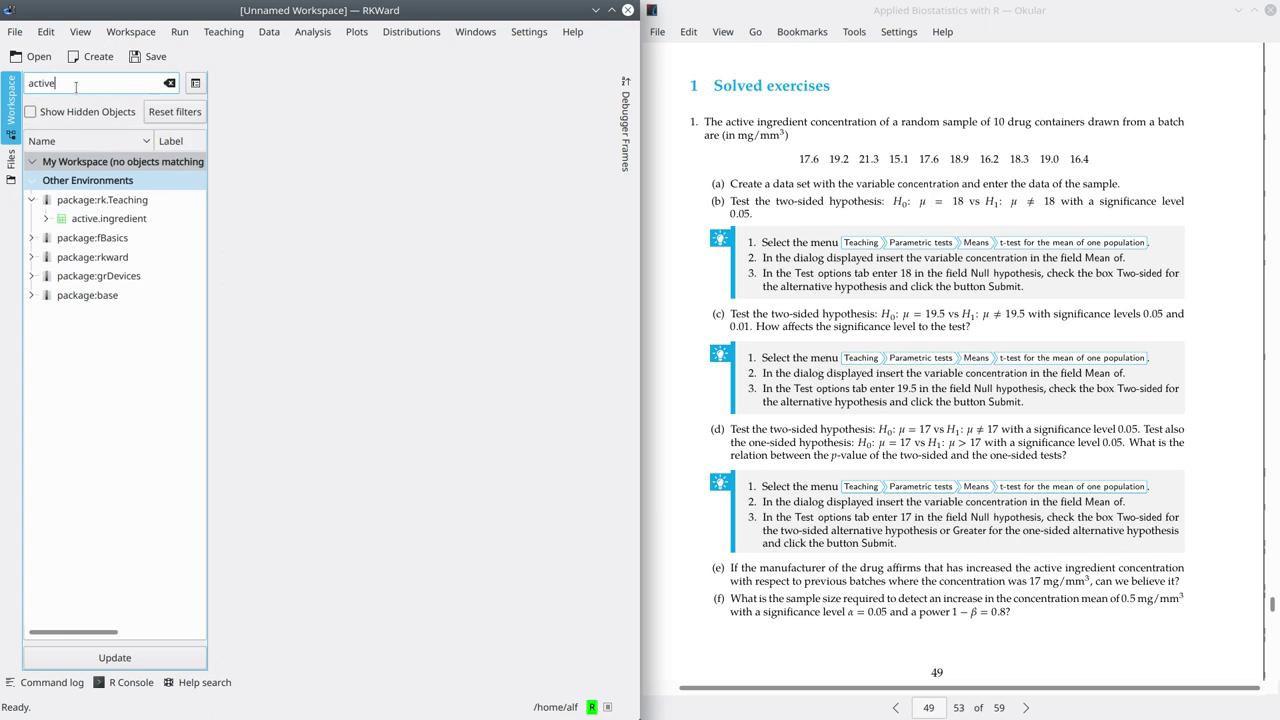
pyautogui.rightClick(134, 222)
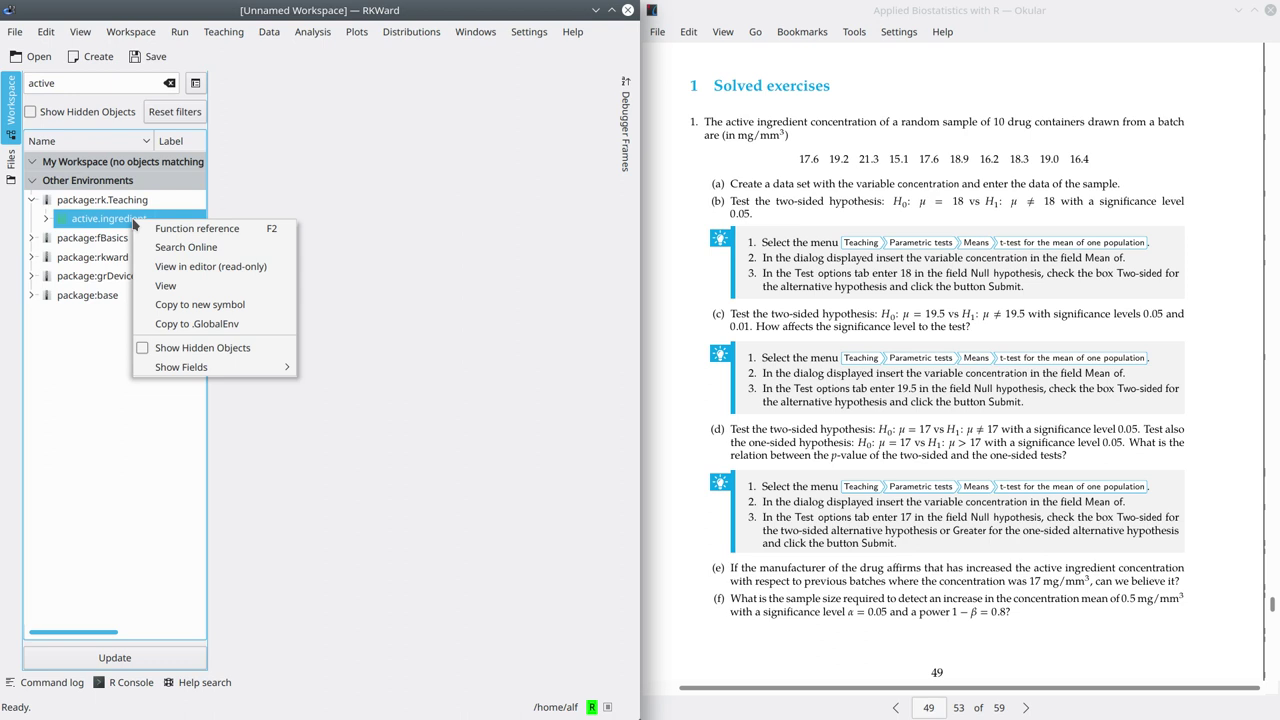
pyautogui.click(194, 324)
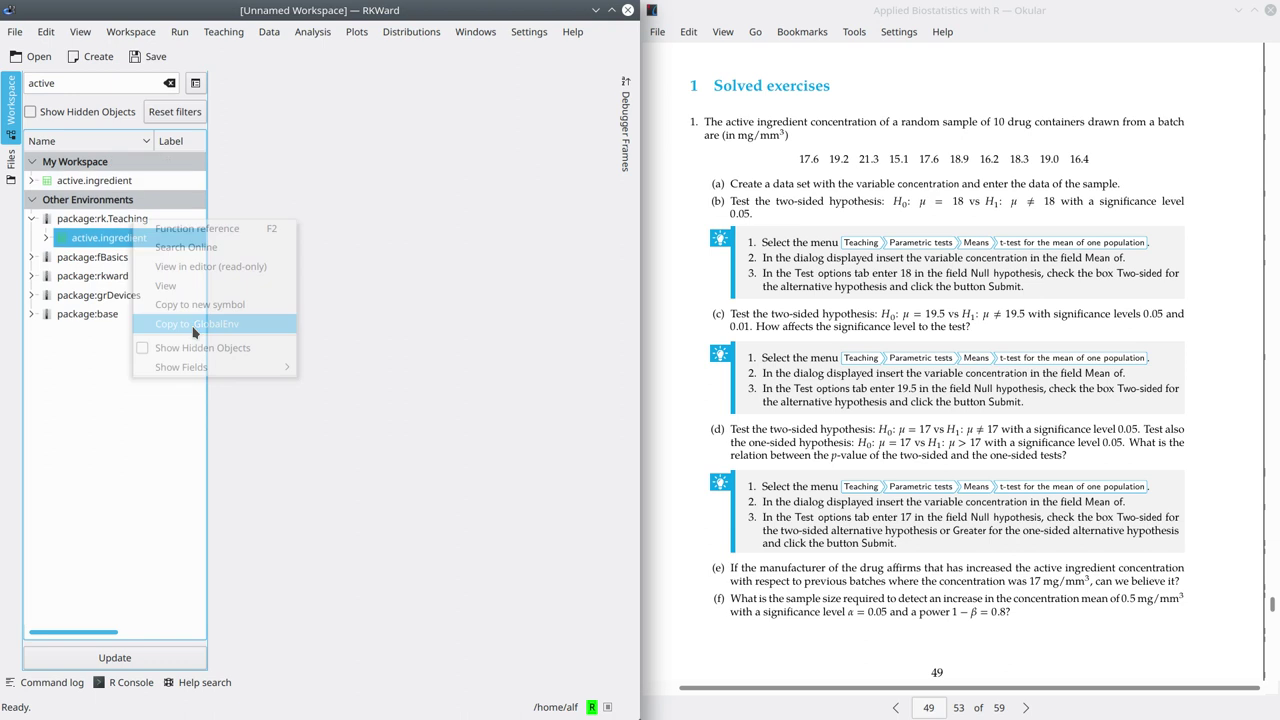
pyautogui.doubleClick(101, 184)
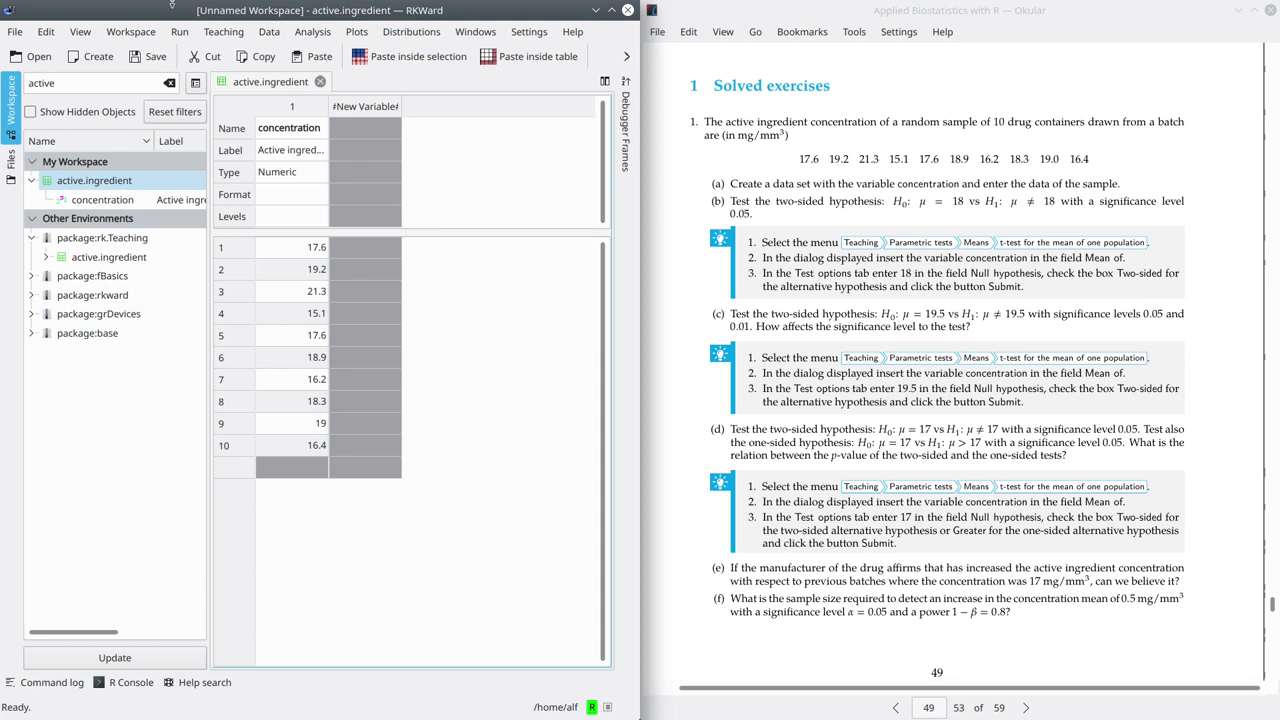
# - Set up a t-test for the mean of one population with concentration as the tested variable
pyautogui.click(221, 36)
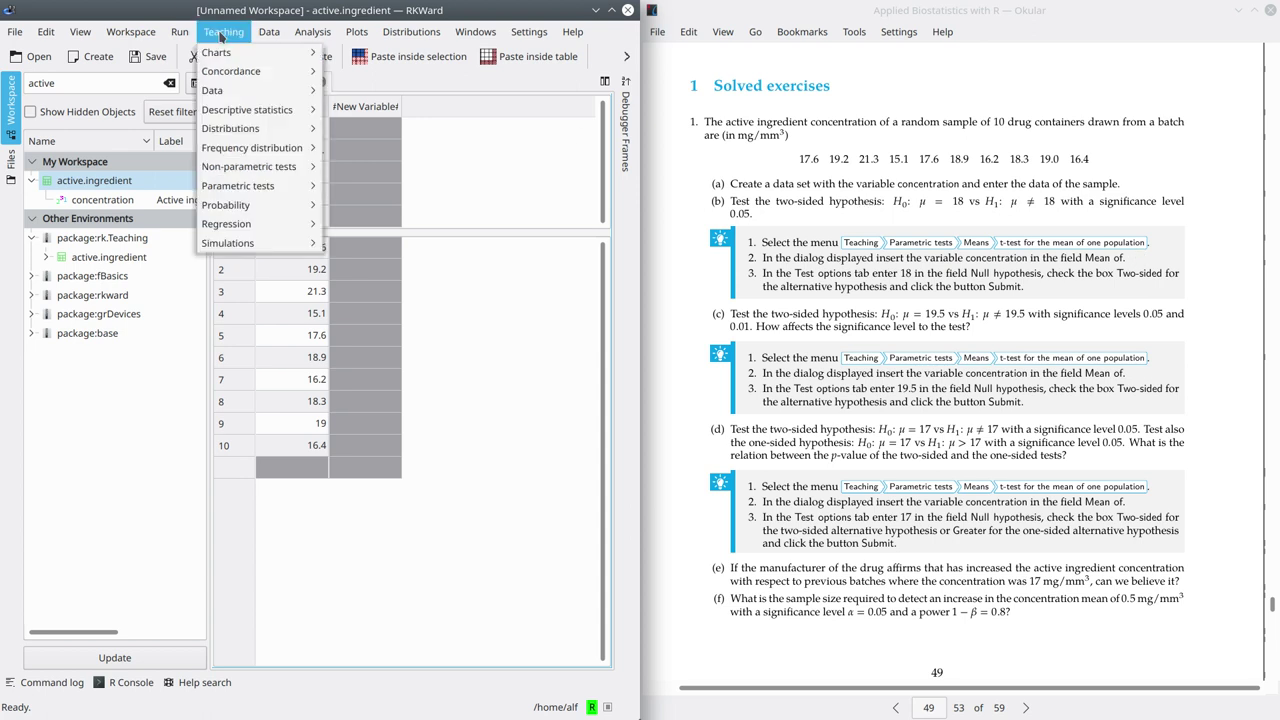
pyautogui.moveTo(290, 186)
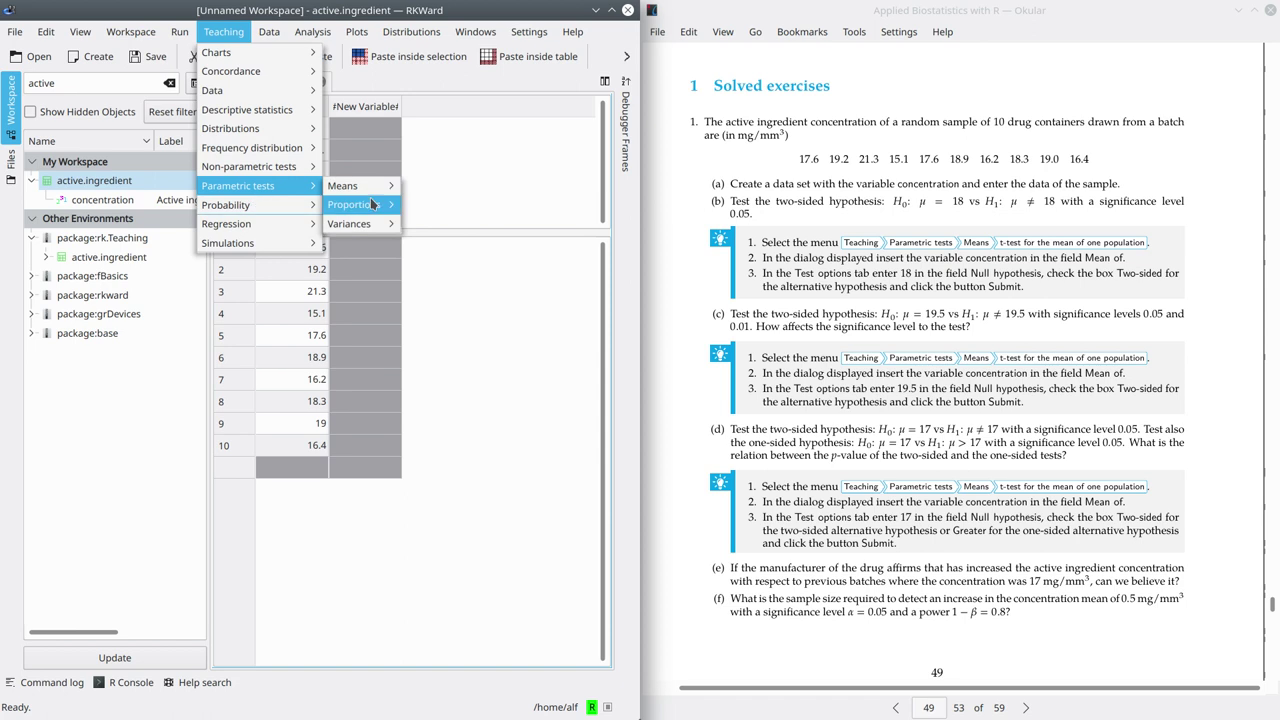
pyautogui.moveTo(345, 186)
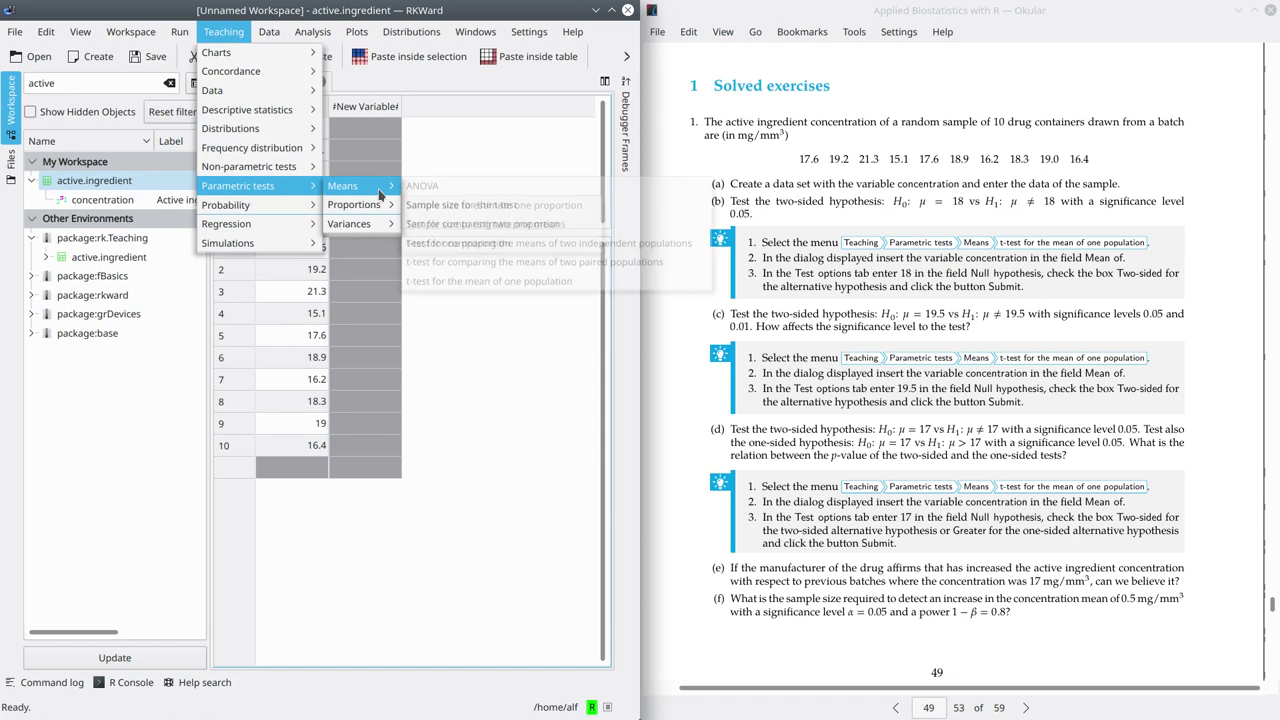
pyautogui.click(589, 287)
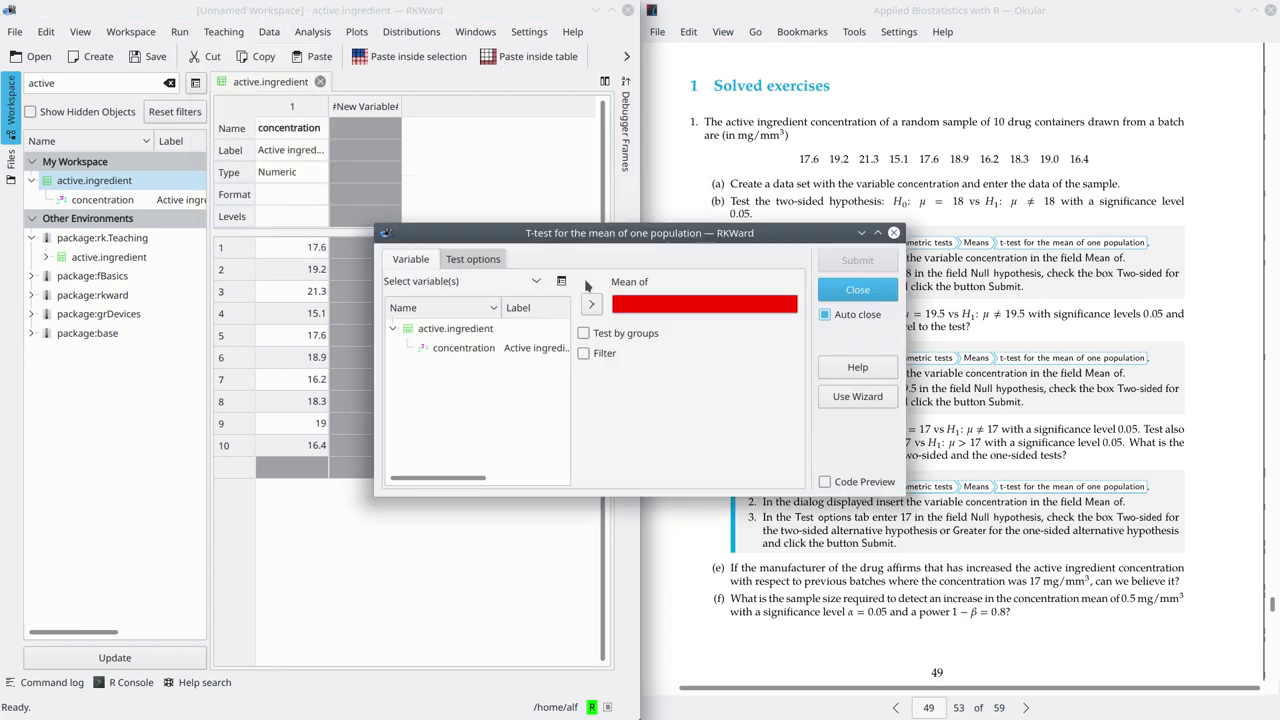
pyautogui.click(464, 348)
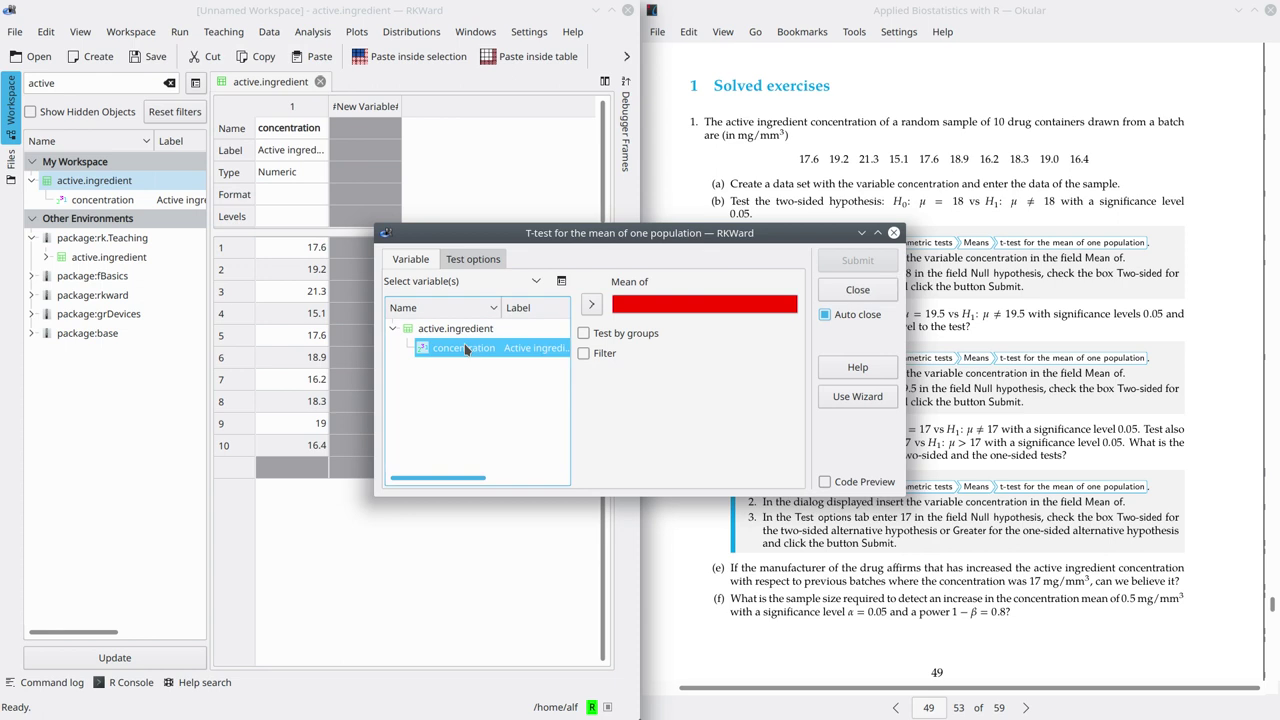
pyautogui.click(592, 308)
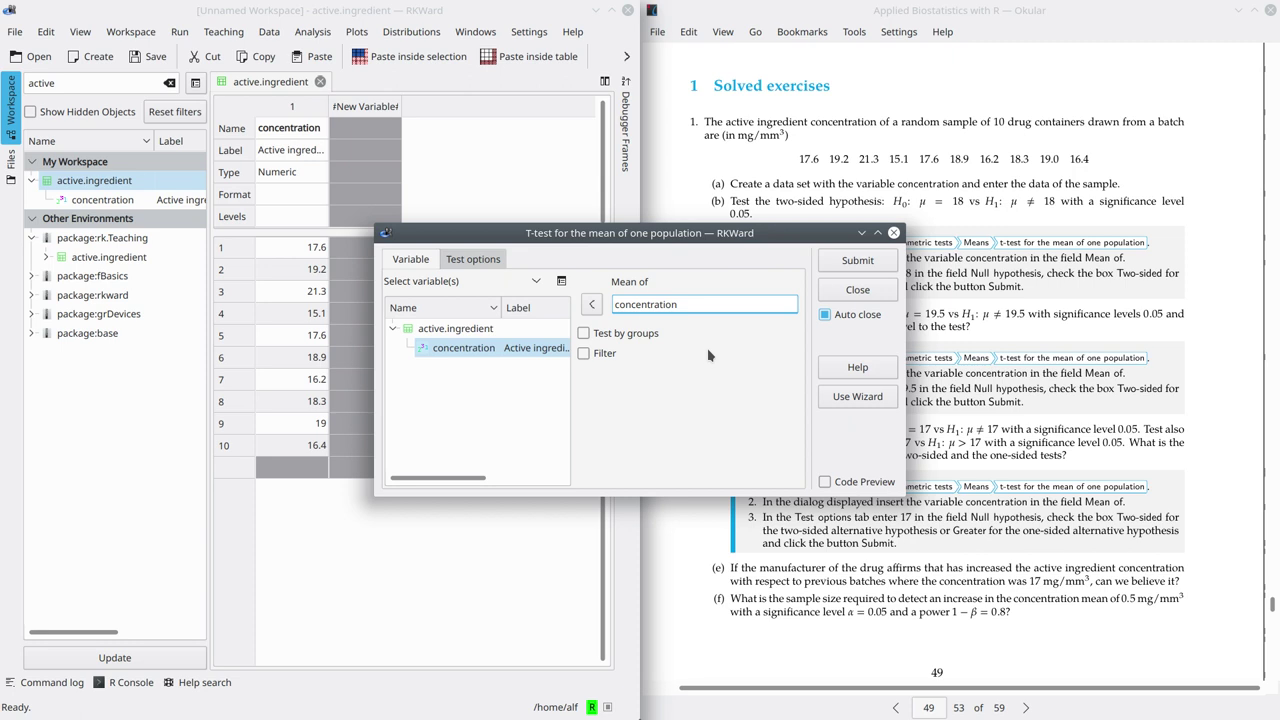
# - Run the test with a null hypothesis mean of 18, and mark the p-value and estimated mean in the output
pyautogui.click(473, 259)
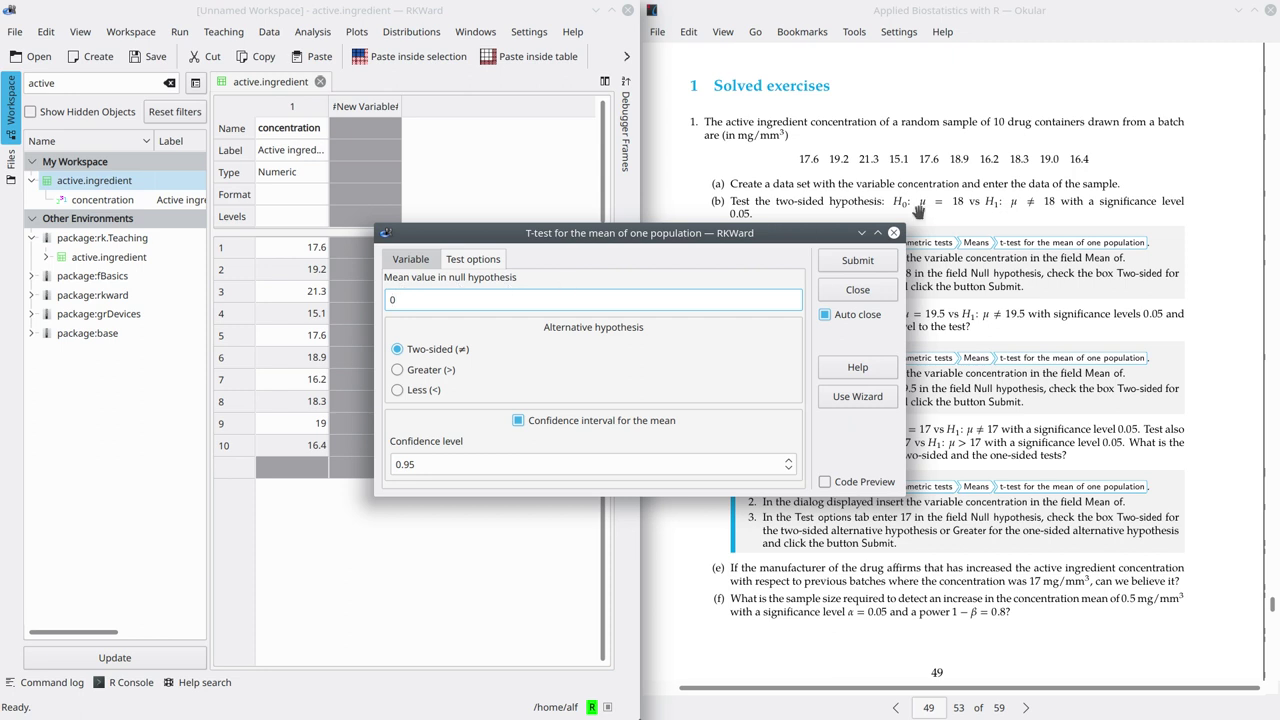
pyautogui.doubleClick(394, 300)
pyautogui.write('18')
pyautogui.click(878, 265)
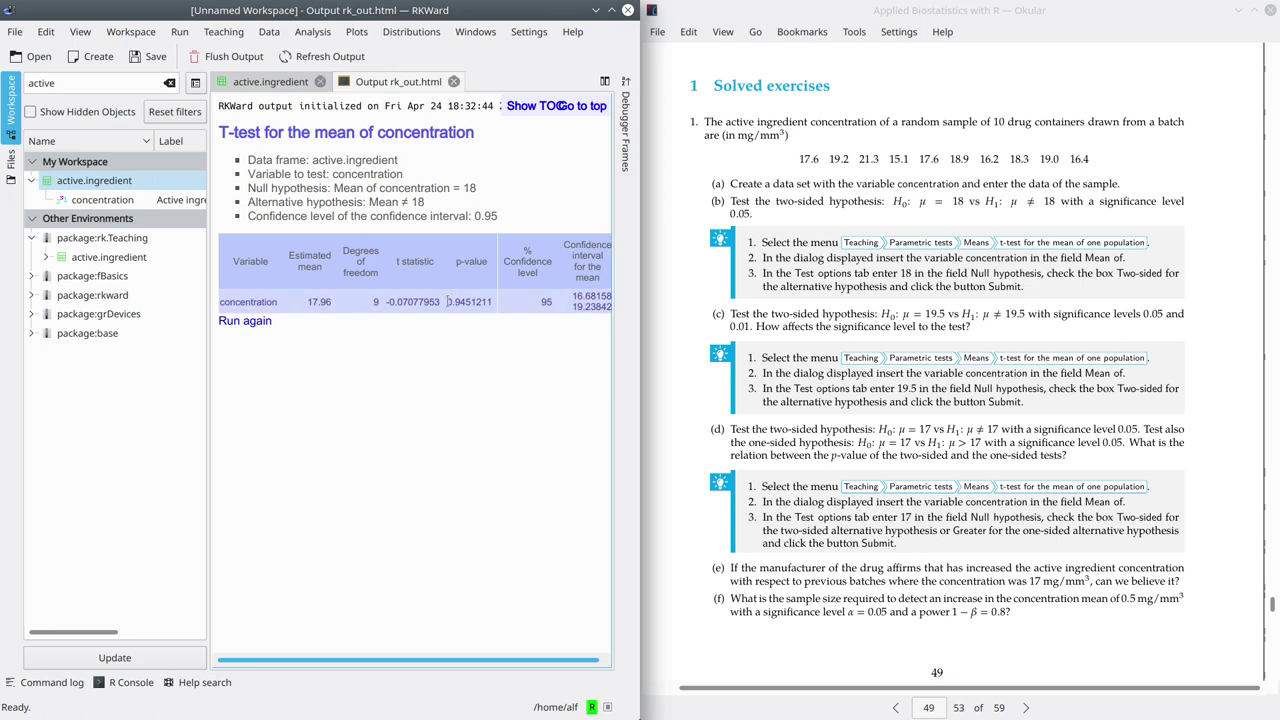
pyautogui.moveTo(447, 301); pyautogui.dragTo(484, 320)
pyautogui.doubleClick(316, 301)
# - Rerun the concentration t-test with a null hypothesis mean of 19.5 and mark its p-value in the output
pyautogui.click(252, 328)
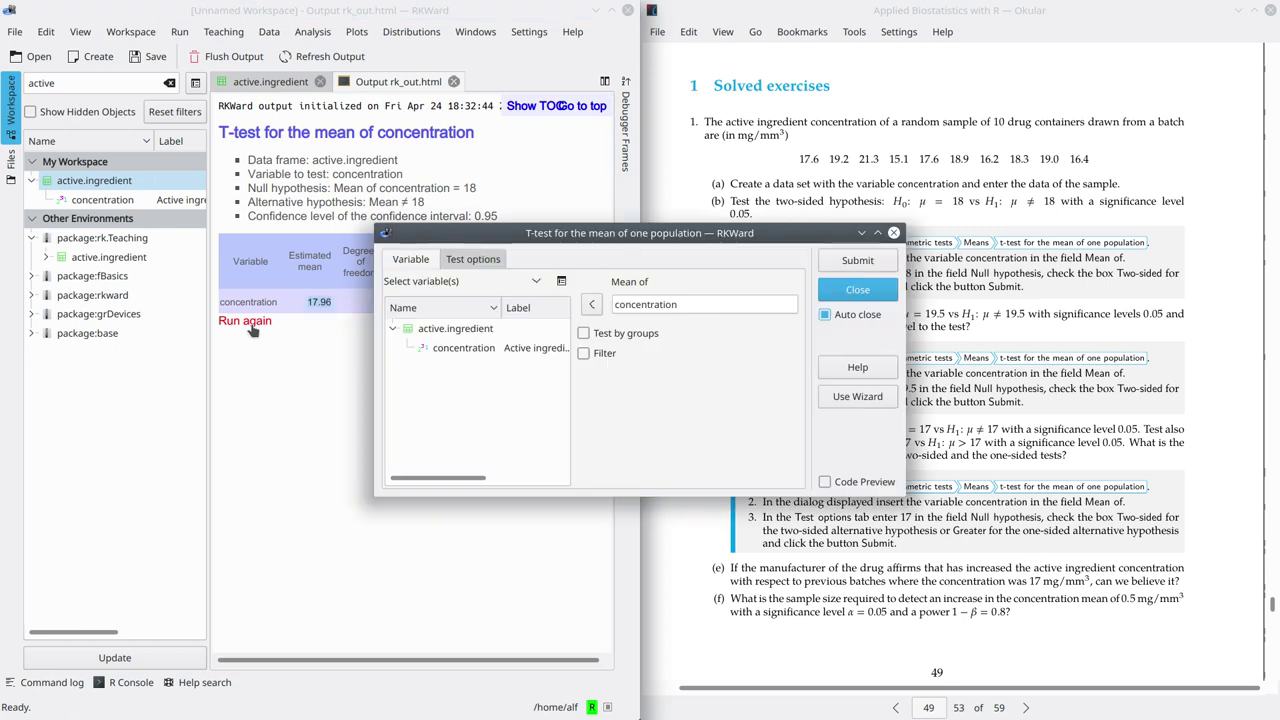
pyautogui.click(466, 261)
pyautogui.moveTo(408, 303); pyautogui.dragTo(385, 304)
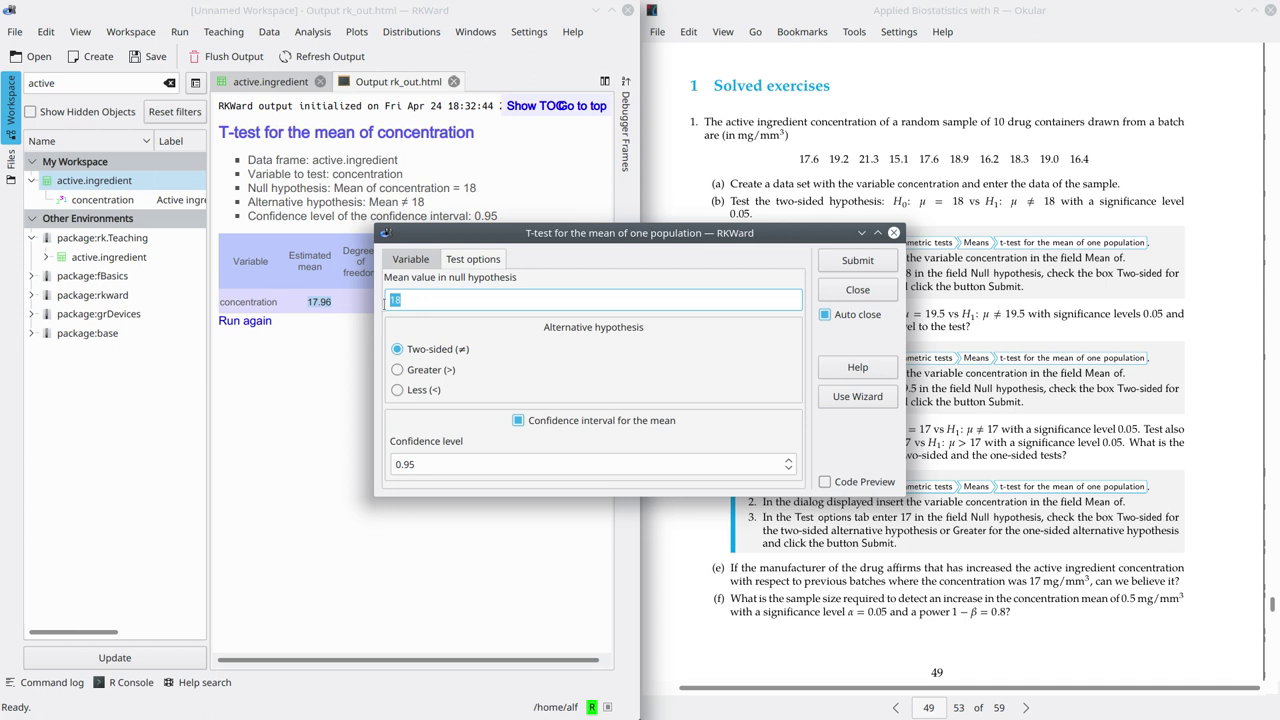
pyautogui.write('19.5')
pyautogui.click(855, 262)
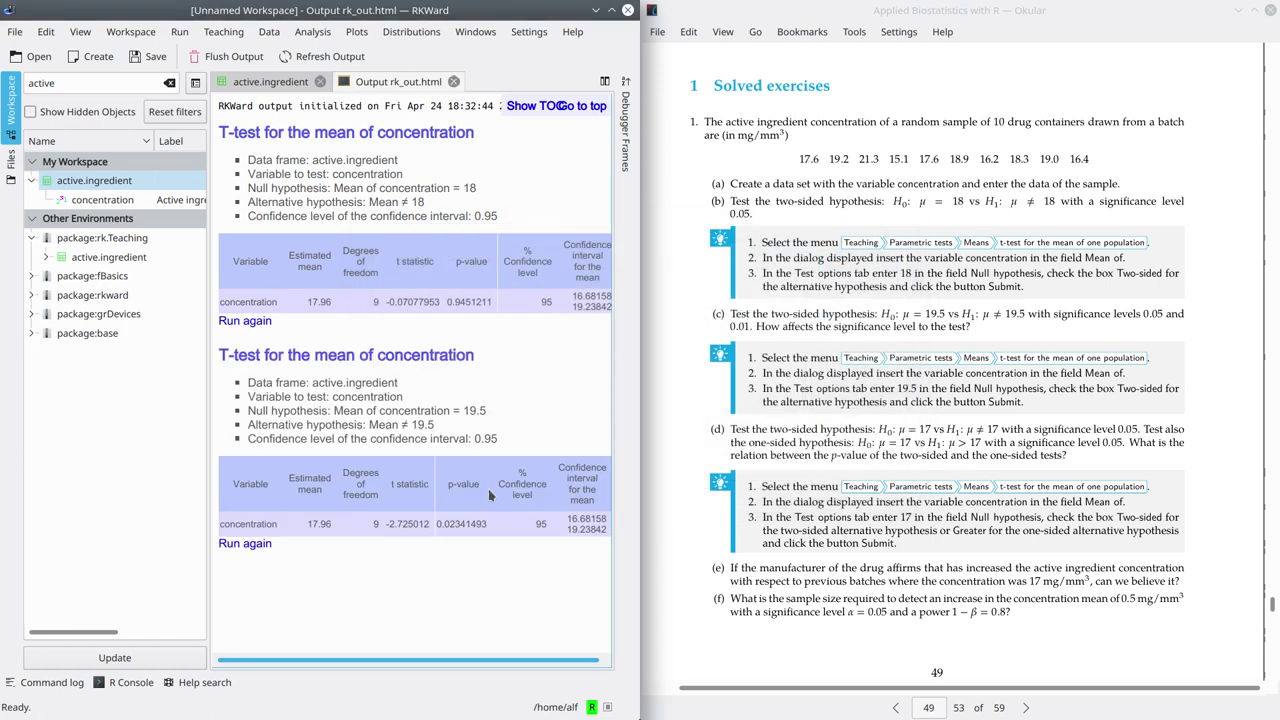
pyautogui.moveTo(437, 525); pyautogui.dragTo(489, 524)
# - Rerun the two-sided concentration t-test with a null hypothesis mean of 17, and mark its p-value and estimated mean in the output
pyautogui.scroll(-1, 733, 447)
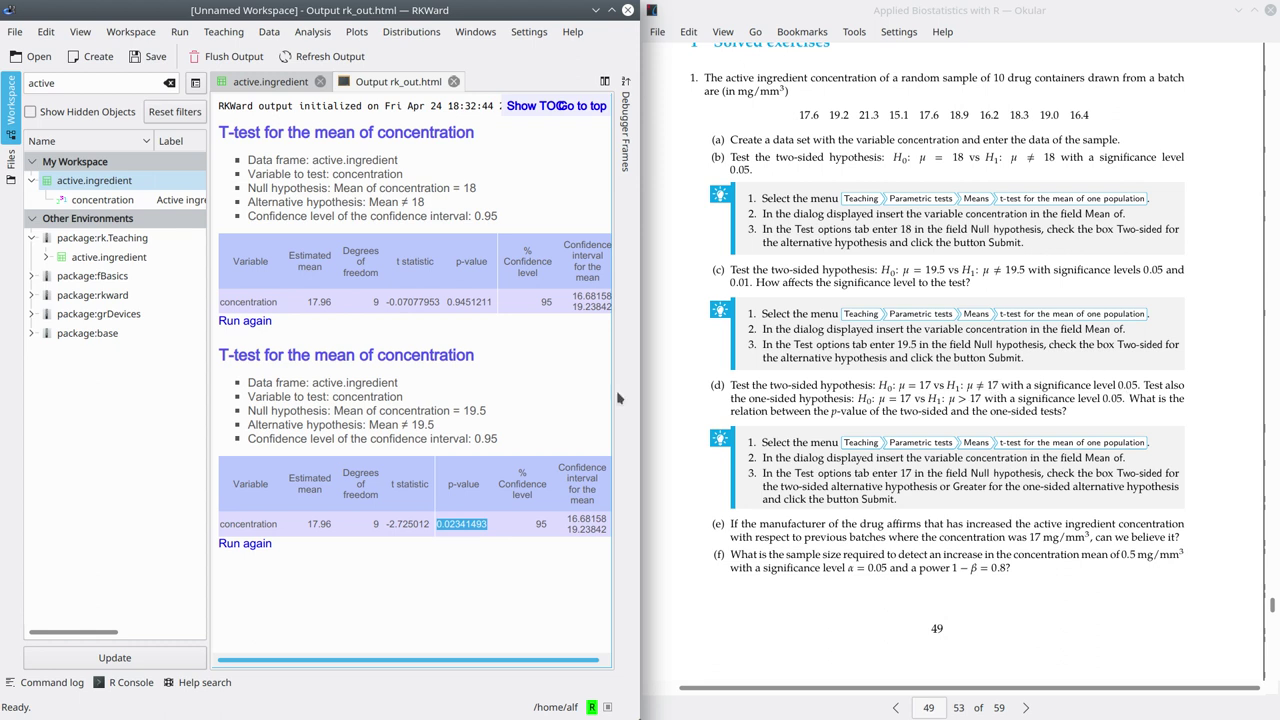
pyautogui.click(247, 546)
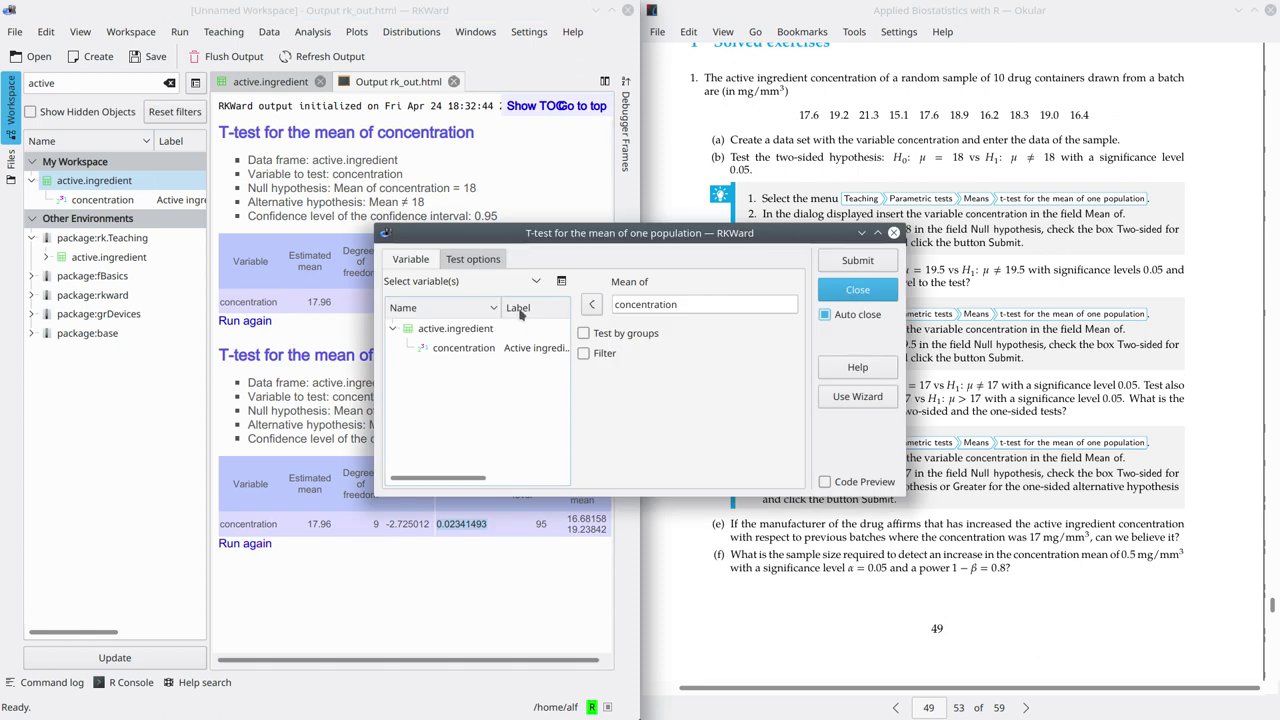
pyautogui.click(474, 261)
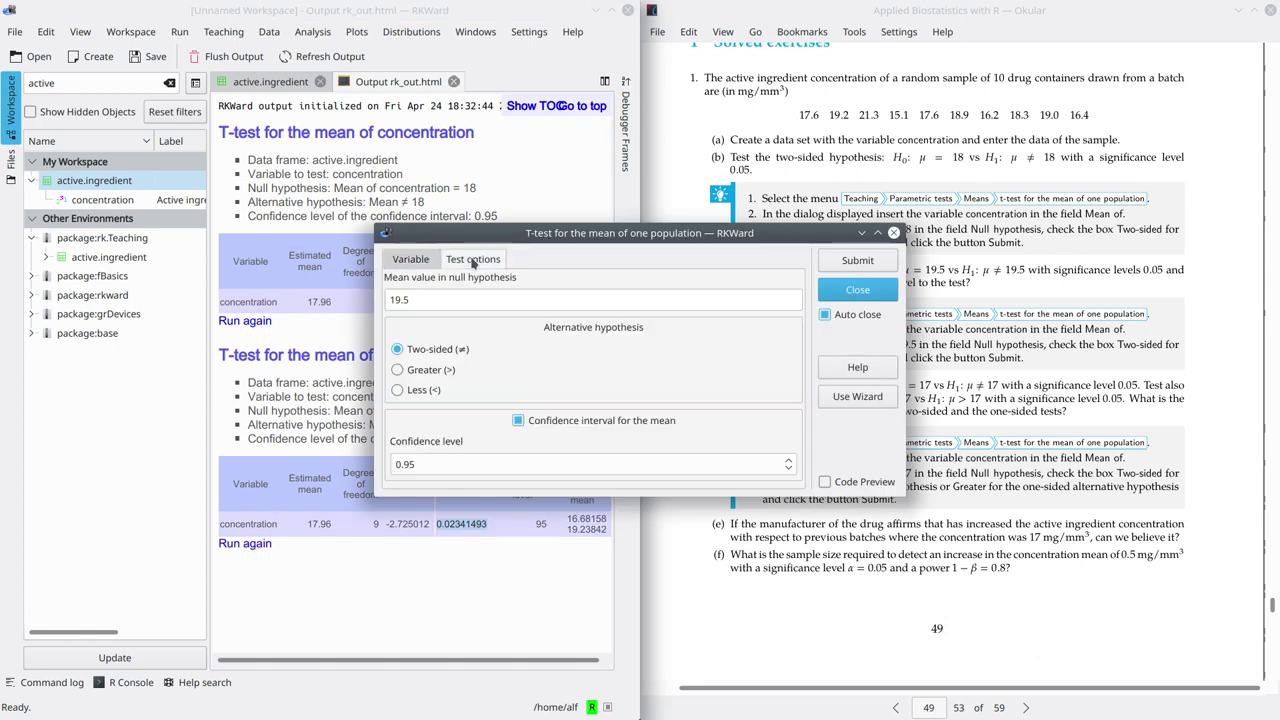
pyautogui.doubleClick(432, 299)
pyautogui.write('17')
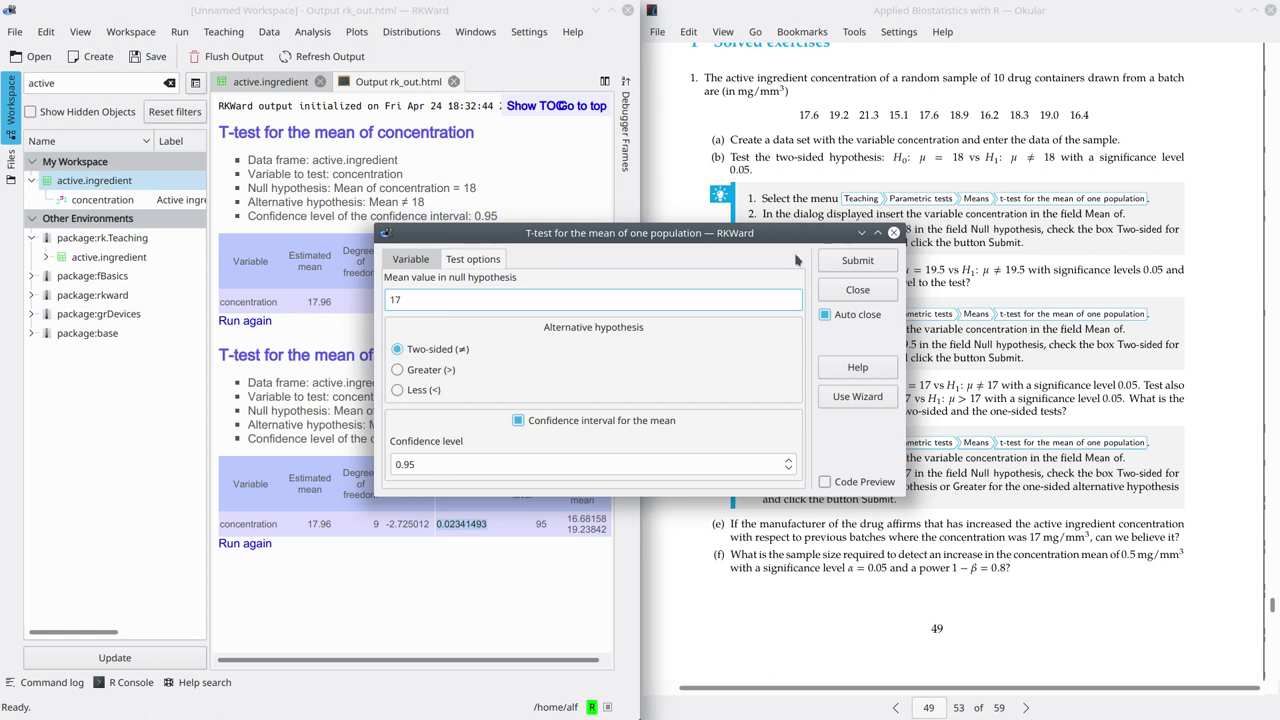
pyautogui.click(846, 263)
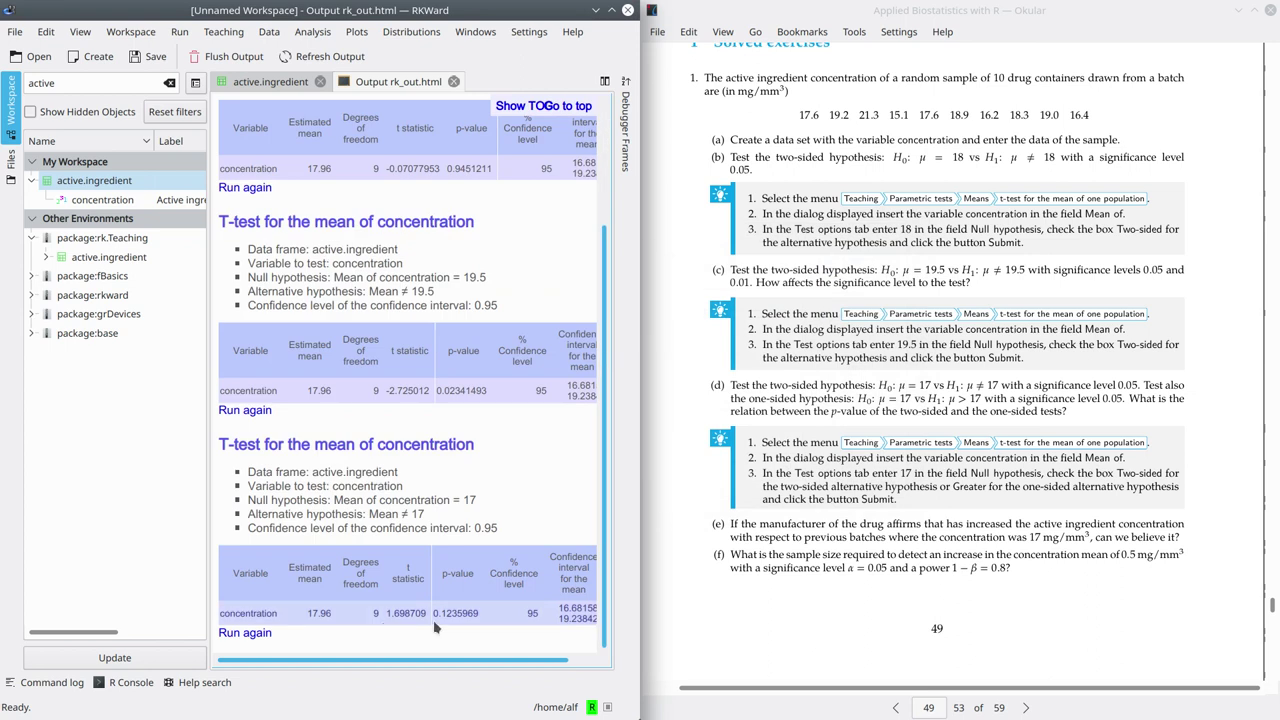
pyautogui.moveTo(434, 613); pyautogui.dragTo(490, 613)
pyautogui.moveTo(340, 613); pyautogui.dragTo(306, 613)
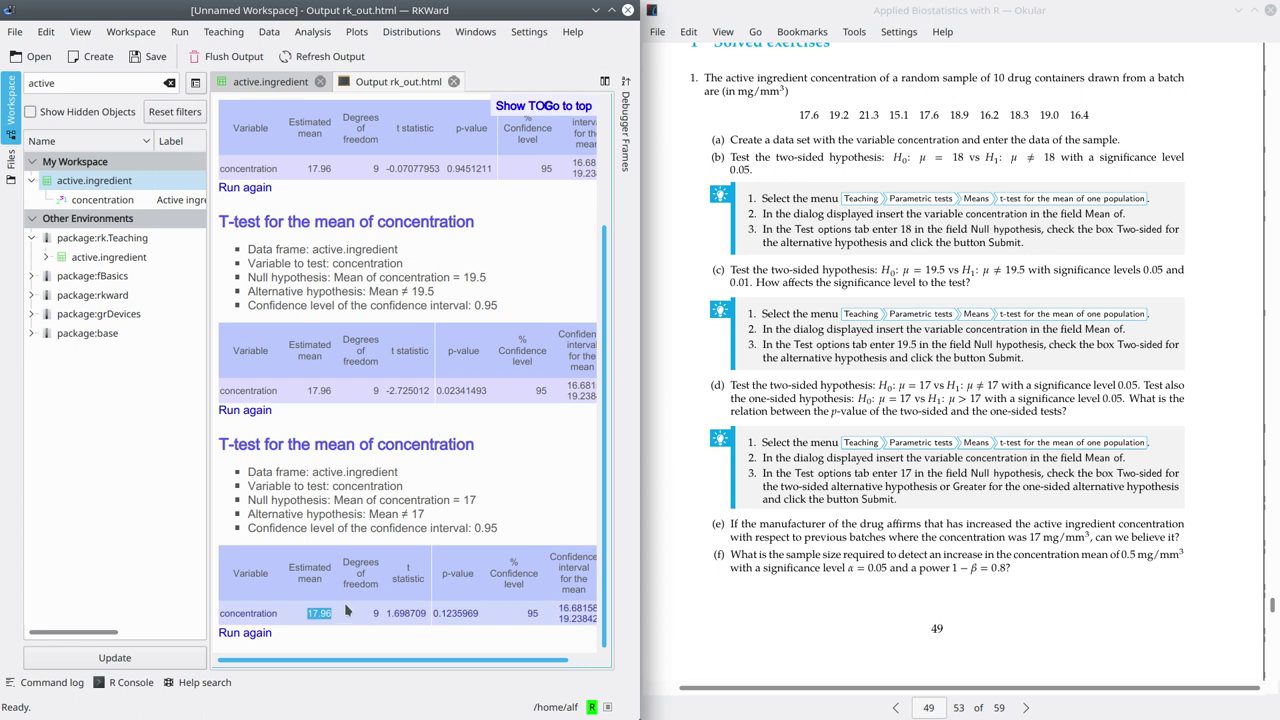
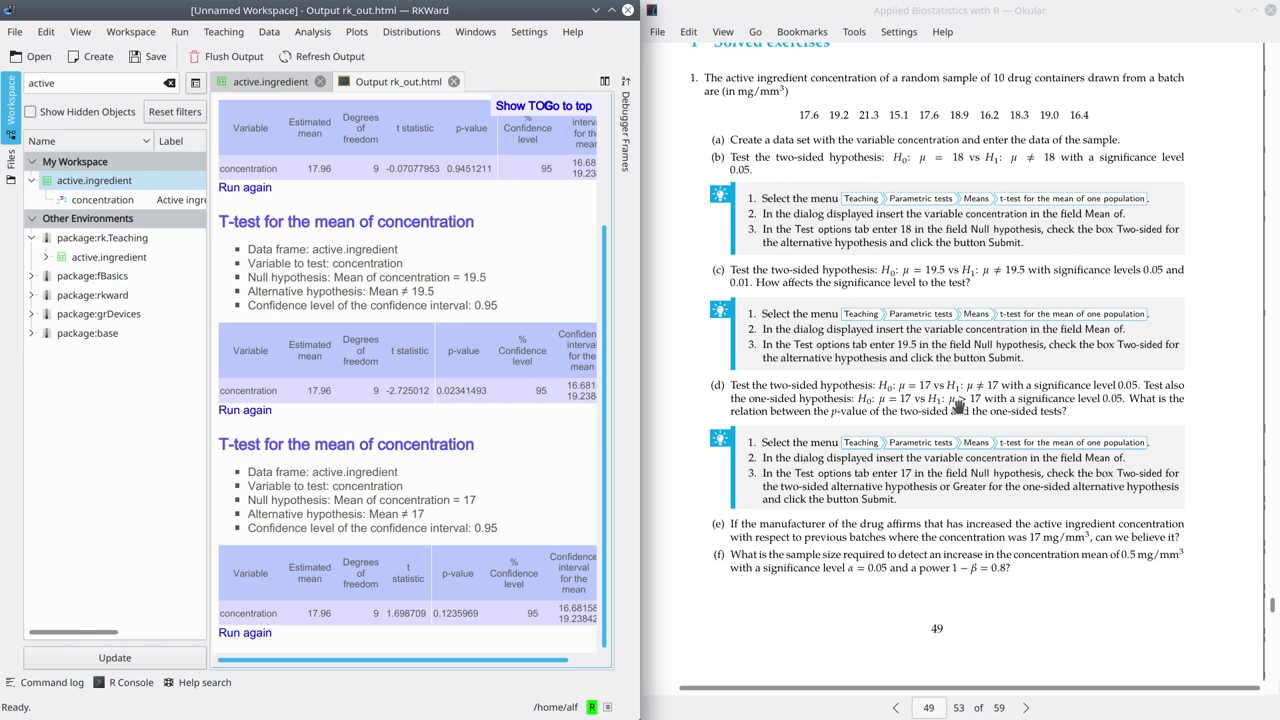
# - Rerun the mean 17 t-test with the Greater alternative hypothesis, and mark the p-values of the one-sided and two-sided tests
pyautogui.click(964, 411)
pyautogui.click(251, 636)
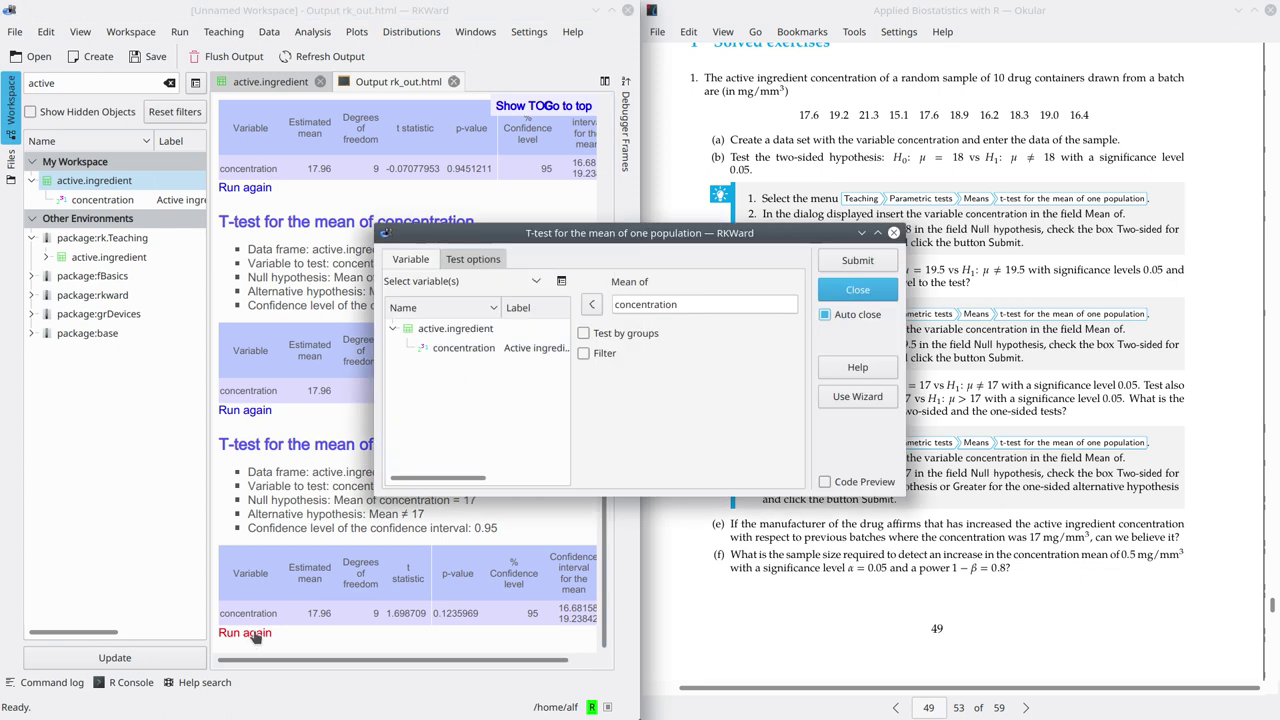
pyautogui.click(474, 260)
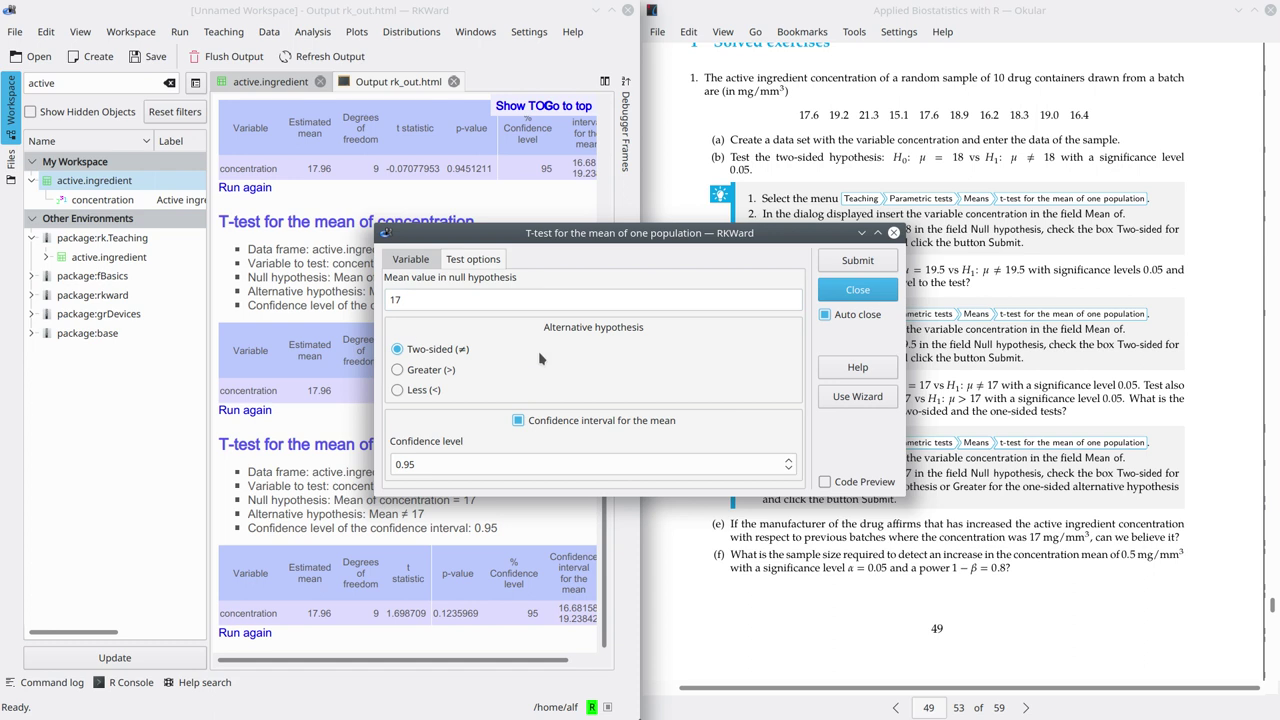
pyautogui.click(399, 372)
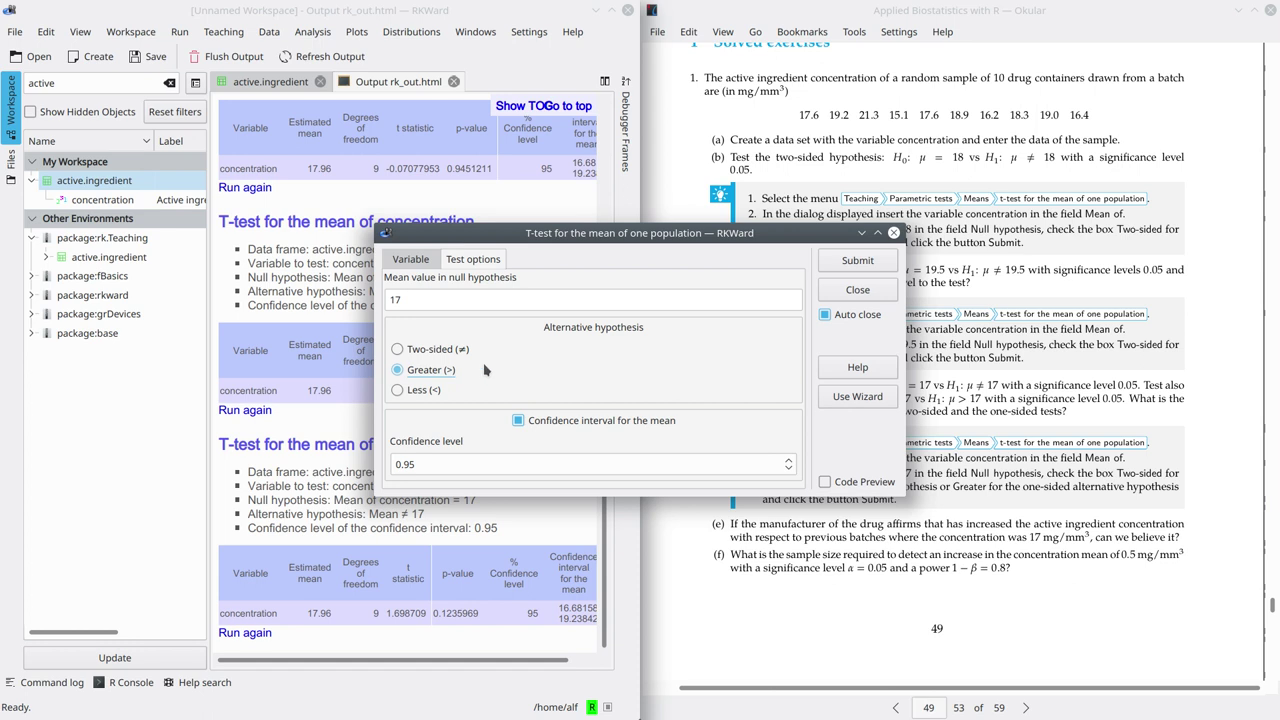
pyautogui.click(882, 264)
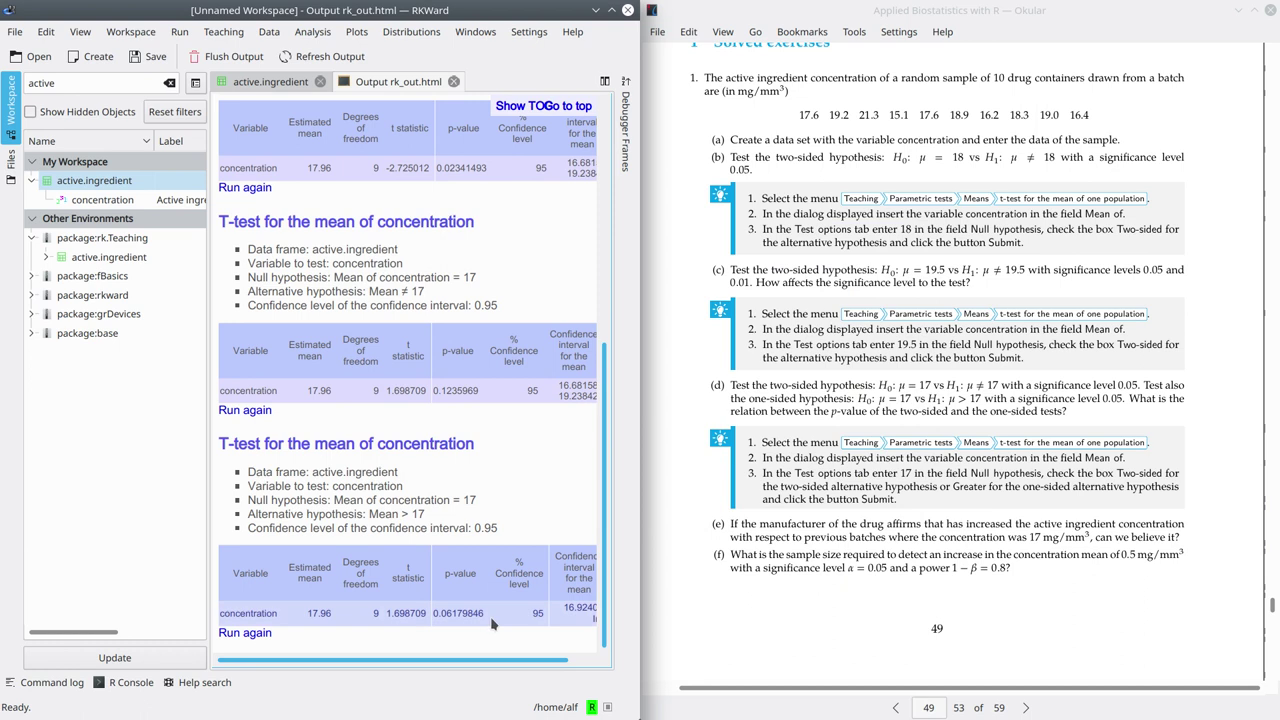
pyautogui.moveTo(485, 613); pyautogui.dragTo(436, 616)
pyautogui.moveTo(481, 390); pyautogui.dragTo(432, 391)
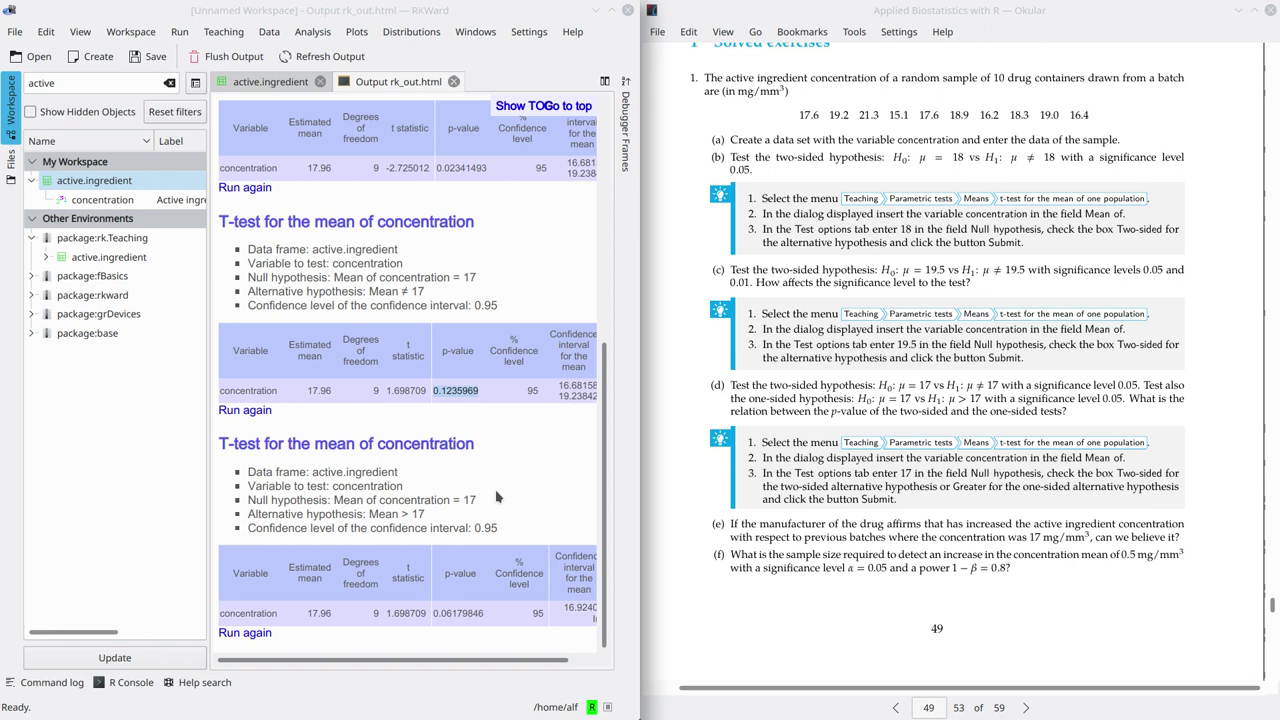
# - Read exercise parts (e) and (f) in the PDF and mark the p-value of the one-sided test in the output
pyautogui.scroll(-5, 861, 489)
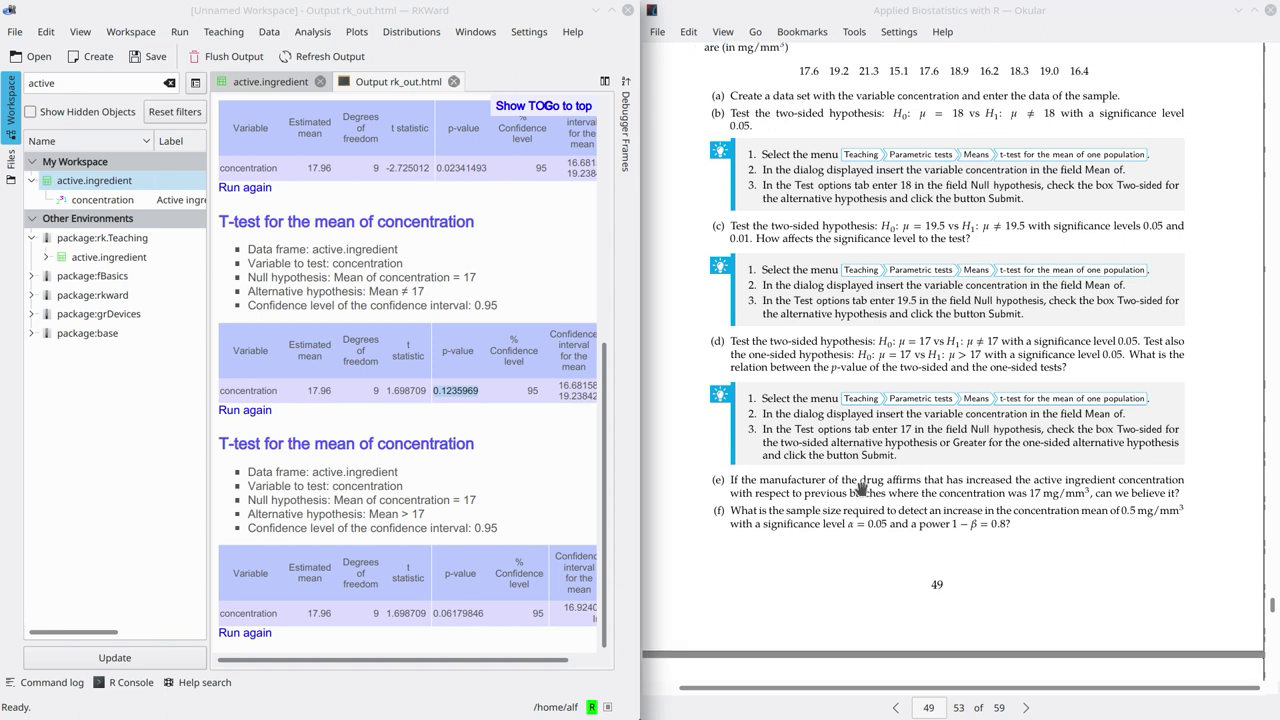
pyautogui.scroll(-5, 861, 489)
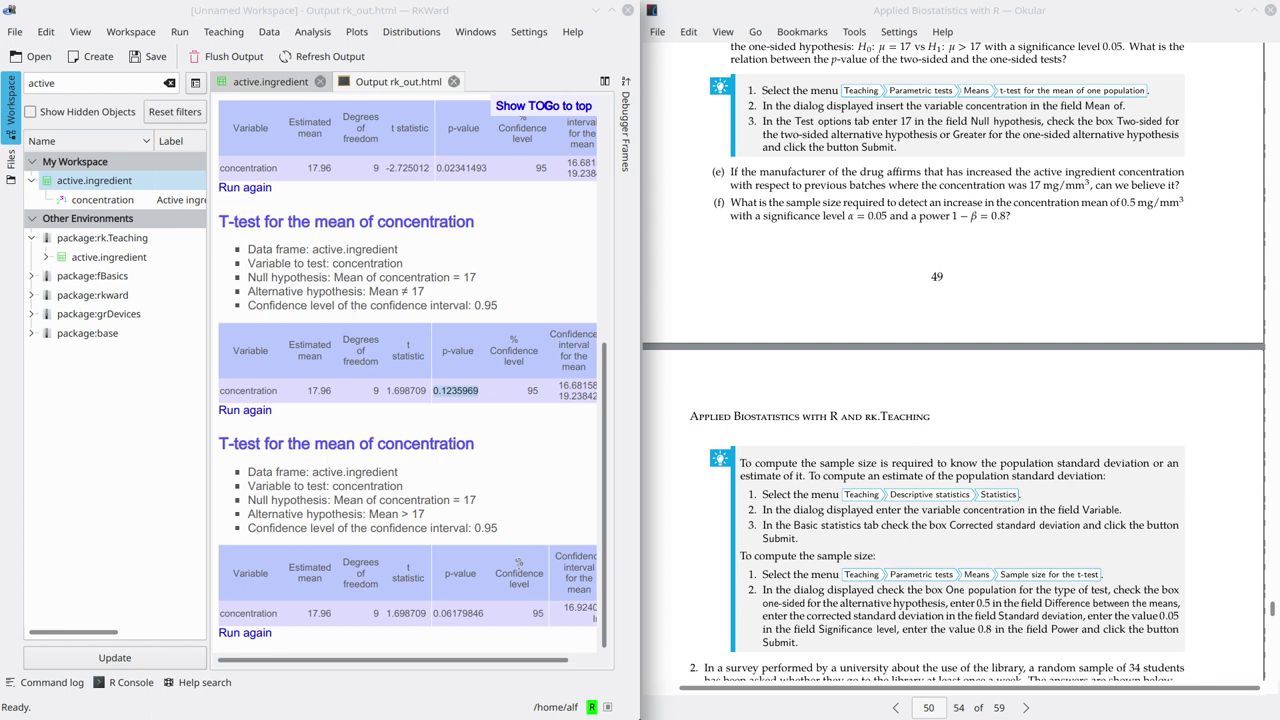
pyautogui.moveTo(434, 613); pyautogui.dragTo(484, 613)
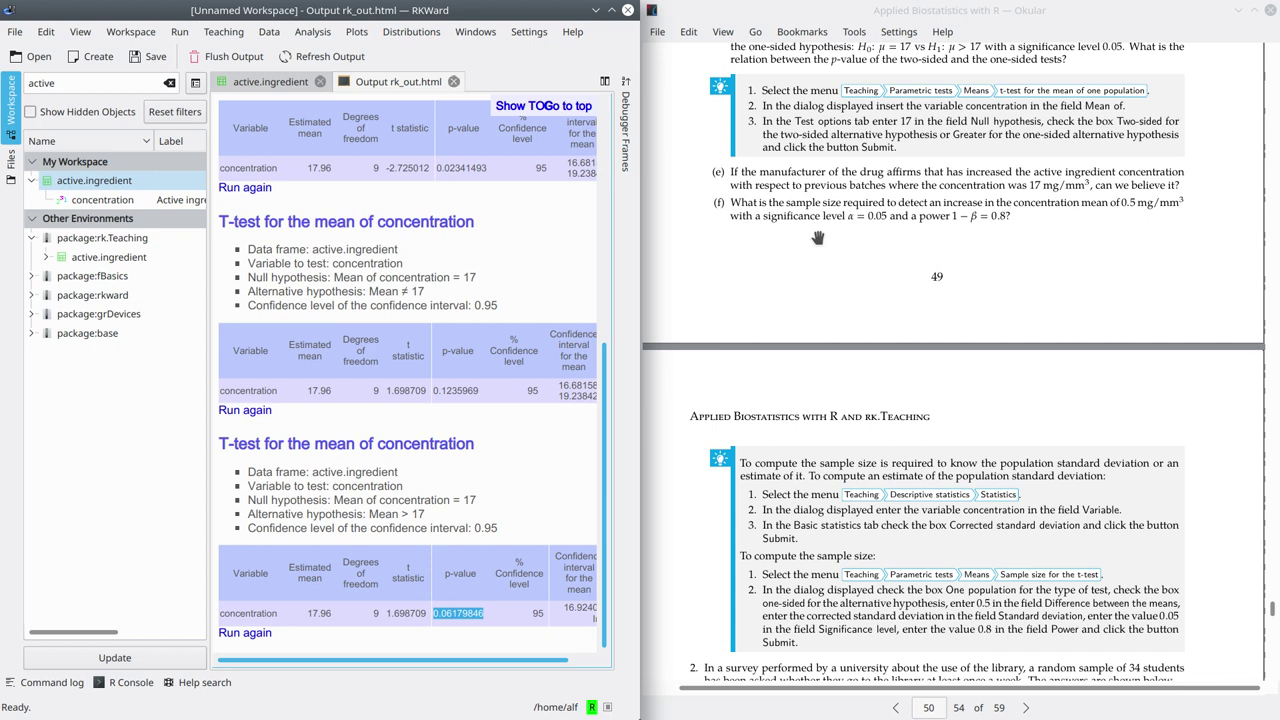
# - Compute descriptive statistics of concentration with only the corrected standard deviation selected
pyautogui.click(220, 33)
pyautogui.moveTo(217, 115)
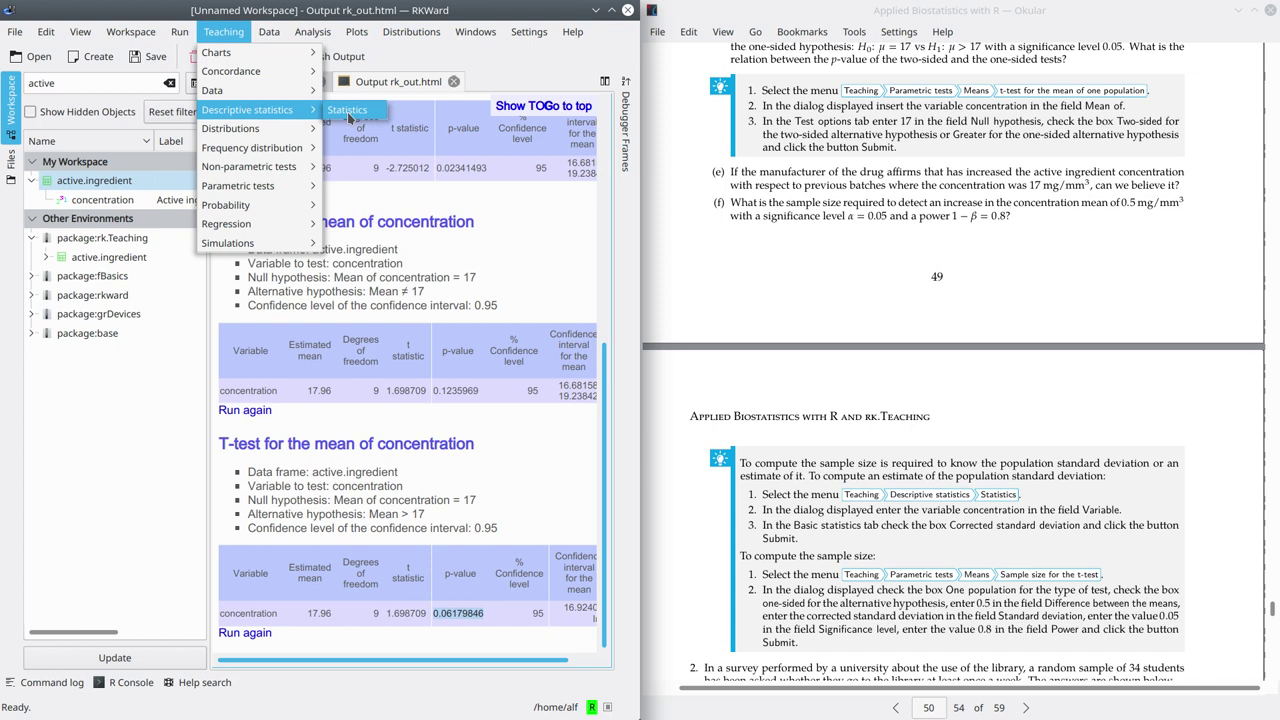
pyautogui.click(349, 116)
pyautogui.click(443, 268)
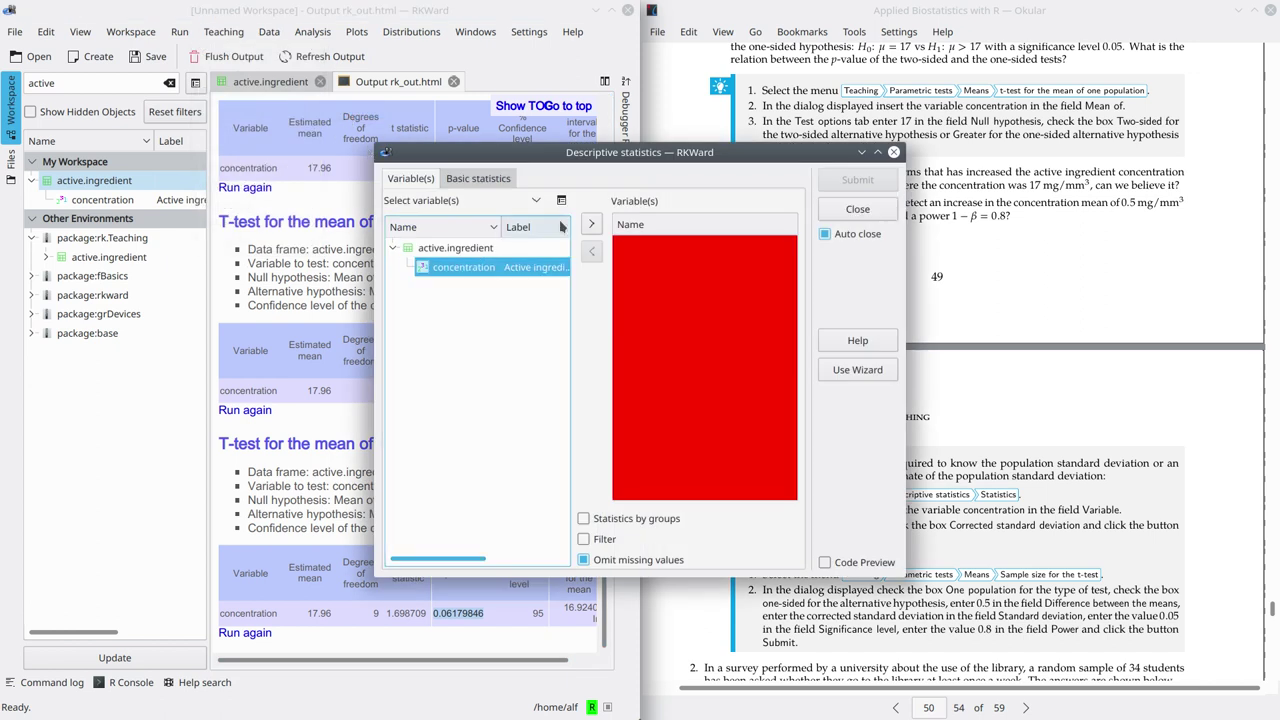
pyautogui.click(591, 224)
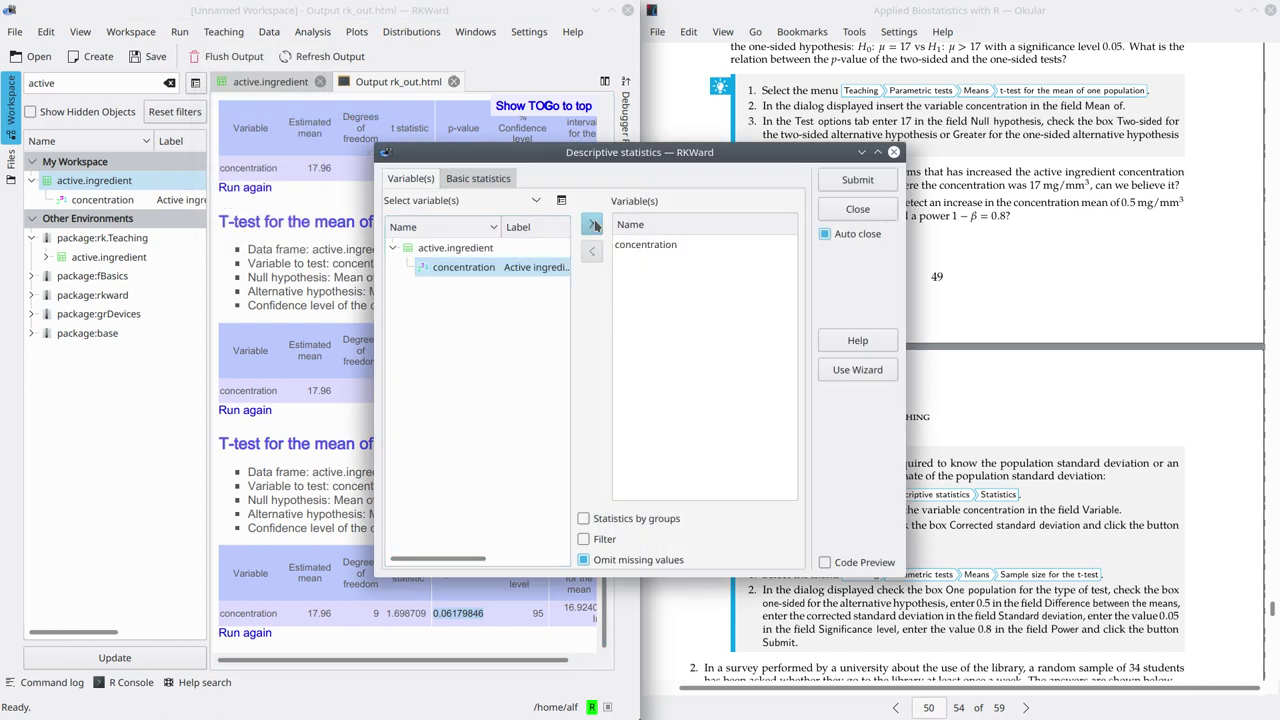
pyautogui.click(497, 181)
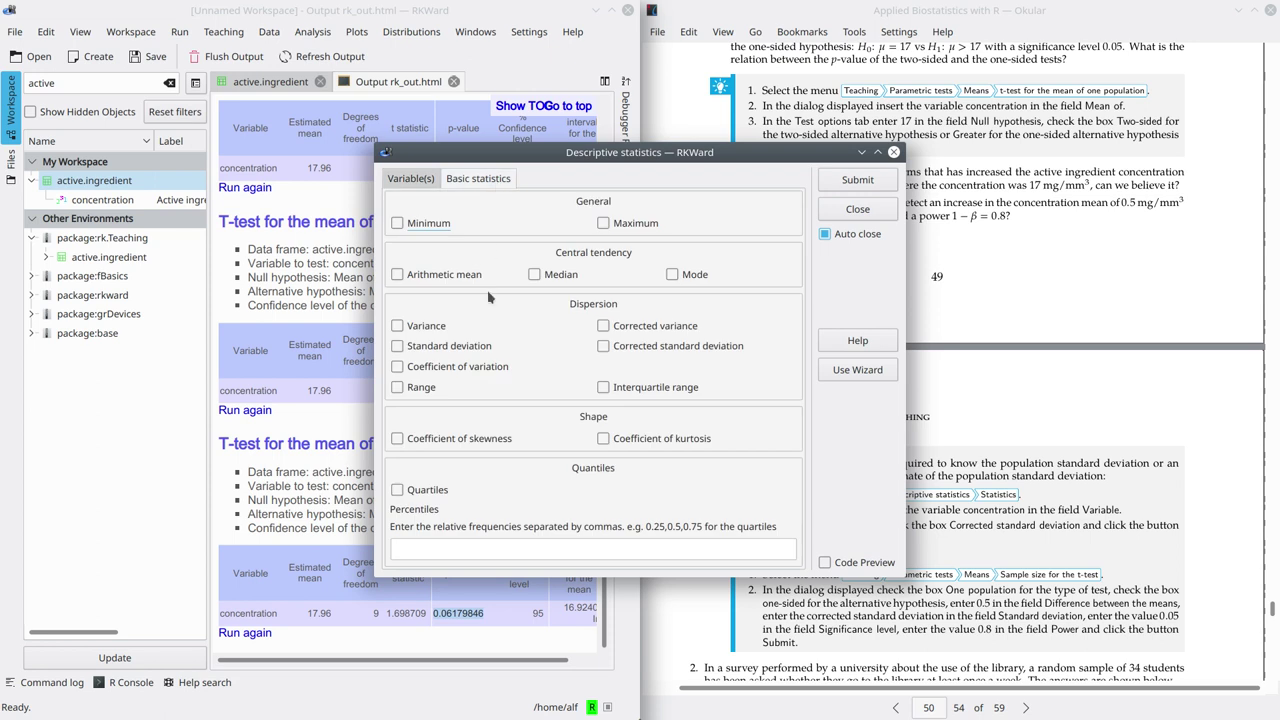
pyautogui.click(603, 347)
pyautogui.click(868, 181)
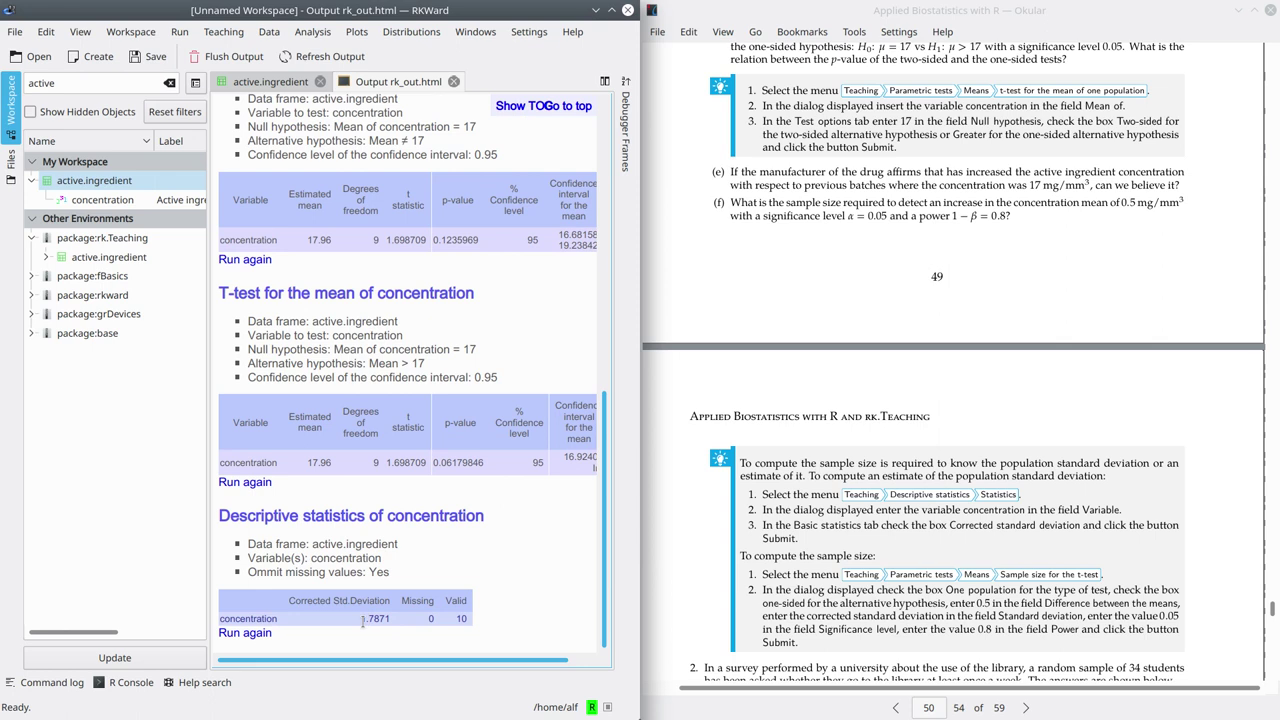
# - Copy the corrected standard deviation of concentration from the output
pyautogui.moveTo(363, 618); pyautogui.dragTo(395, 619)
pyautogui.rightClick(381, 619)
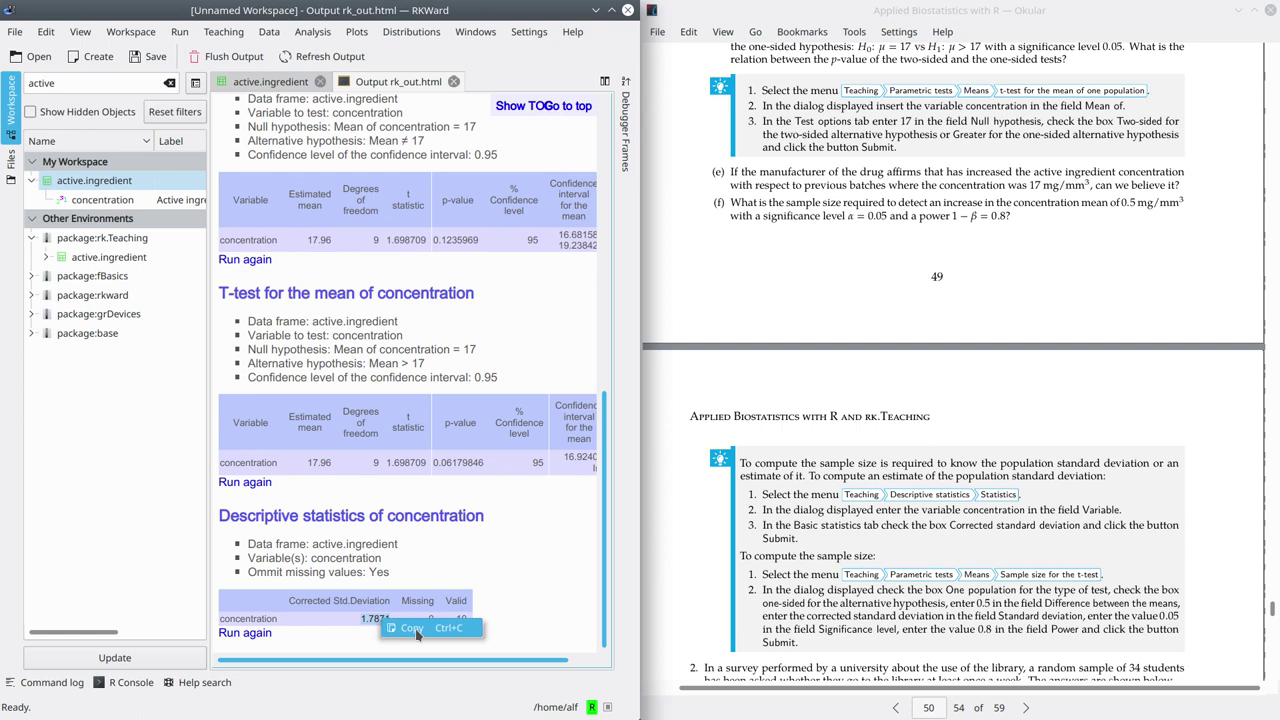
pyautogui.click(418, 636)
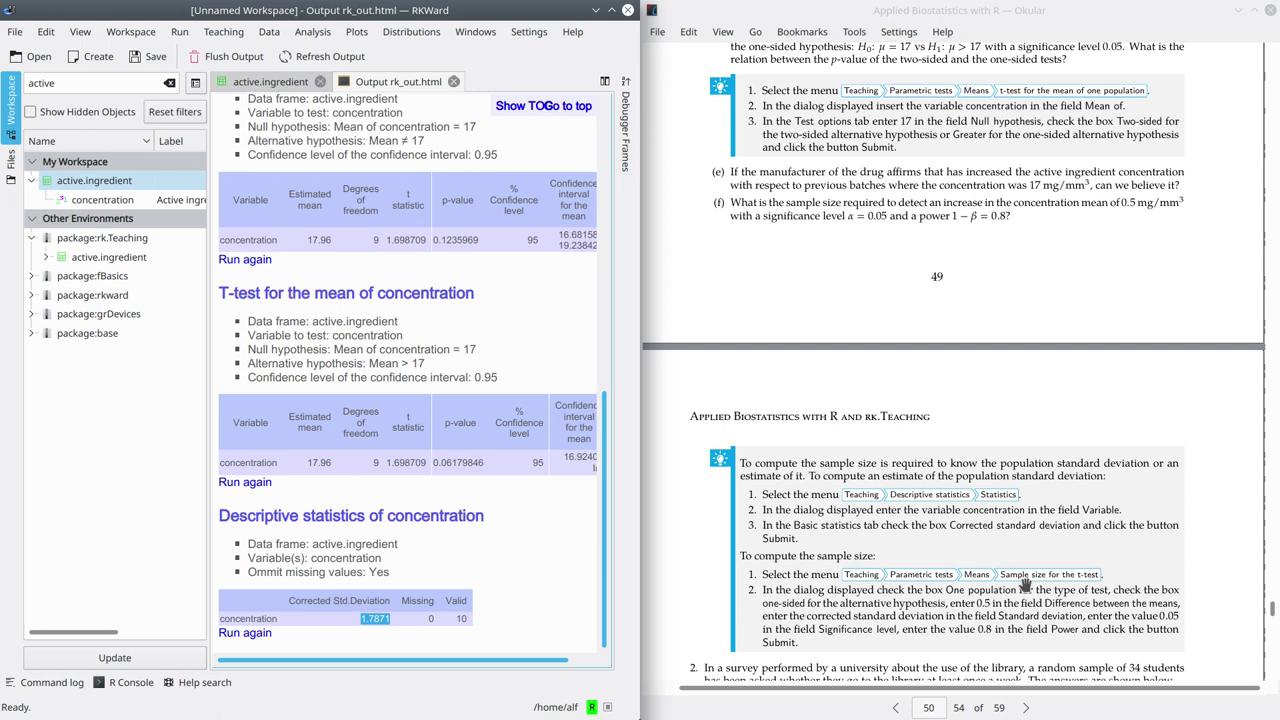
# - Set up a sample size computation for a one-population, one-sided t-test with a difference between the means of 0.5
pyautogui.click(219, 34)
pyautogui.moveTo(257, 191)
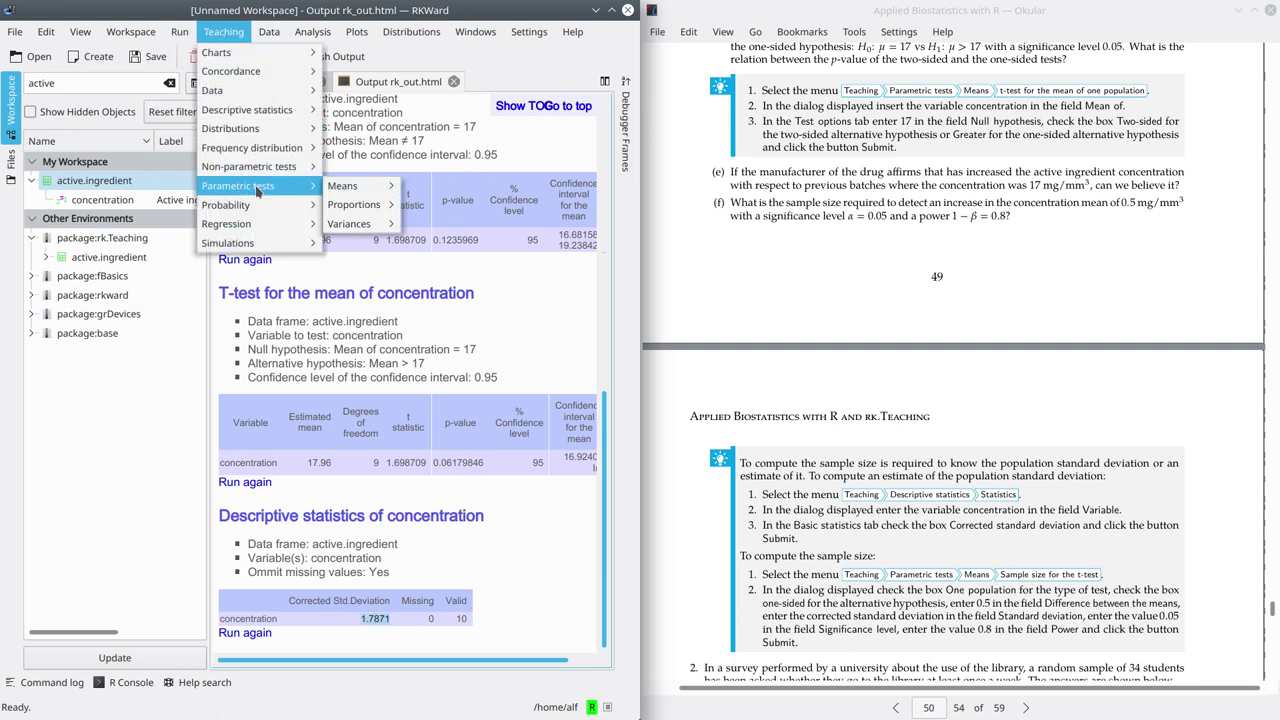
pyautogui.moveTo(351, 192)
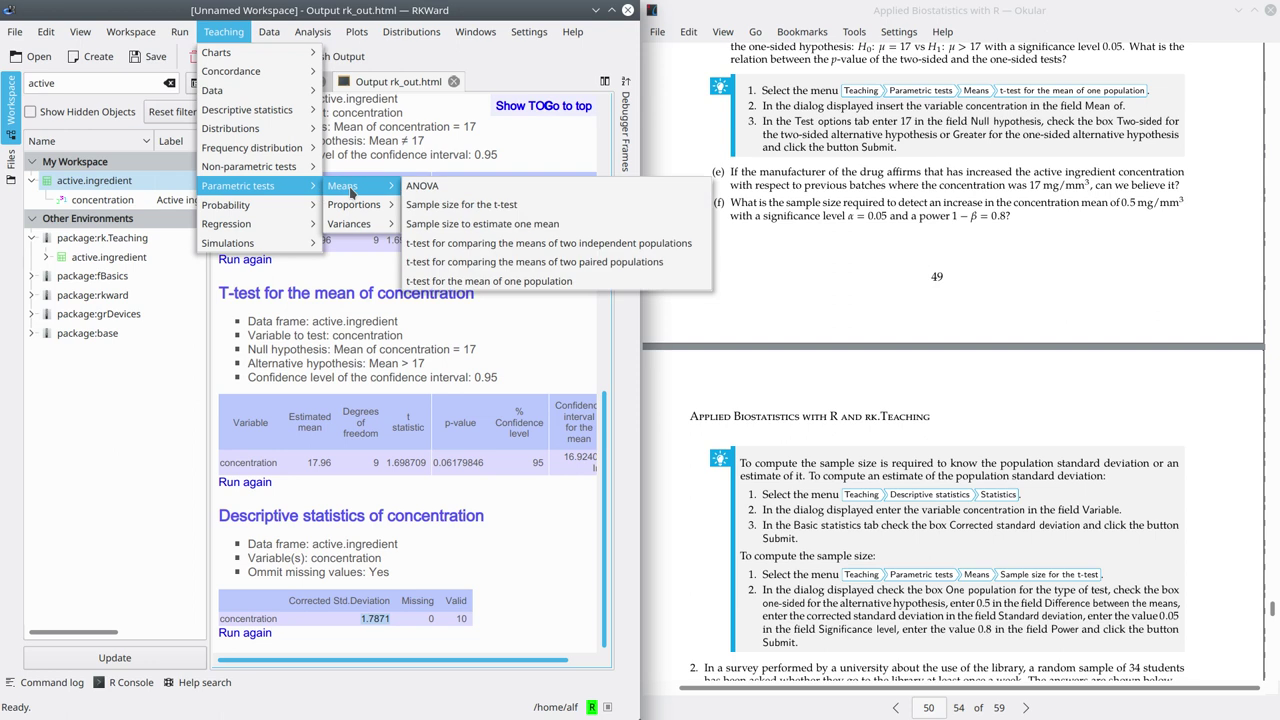
pyautogui.click(481, 206)
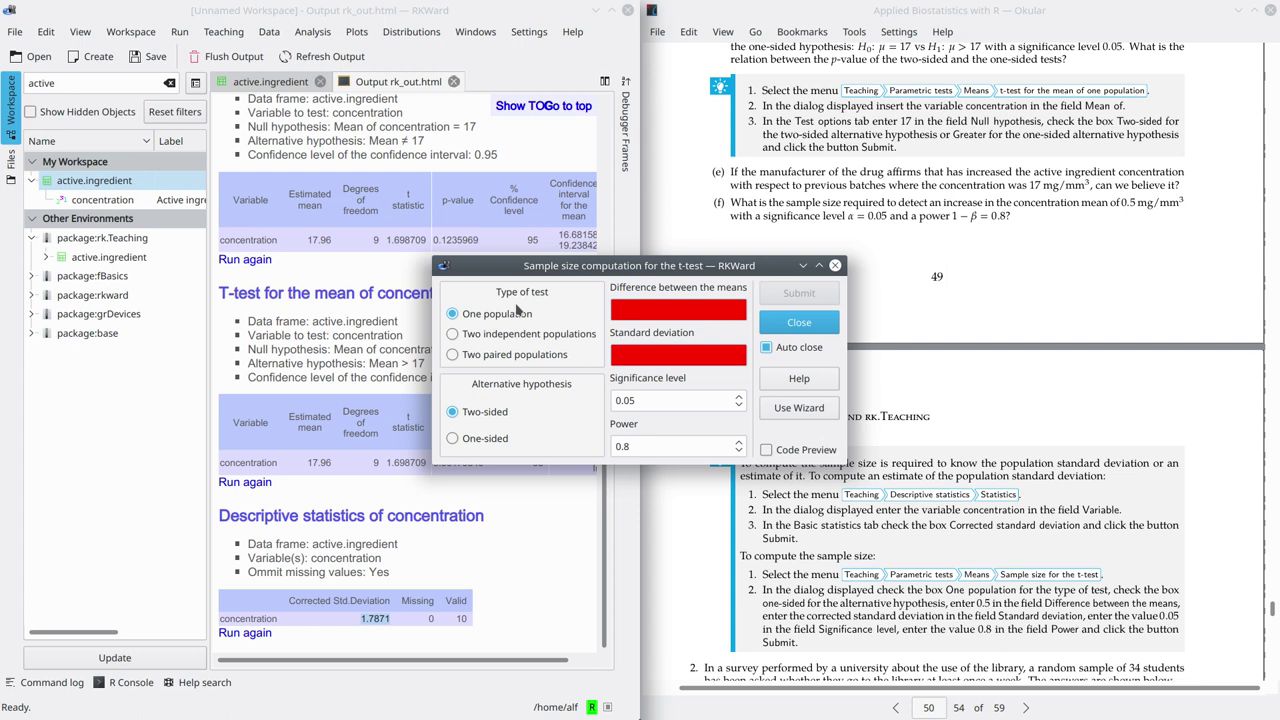
pyautogui.click(452, 438)
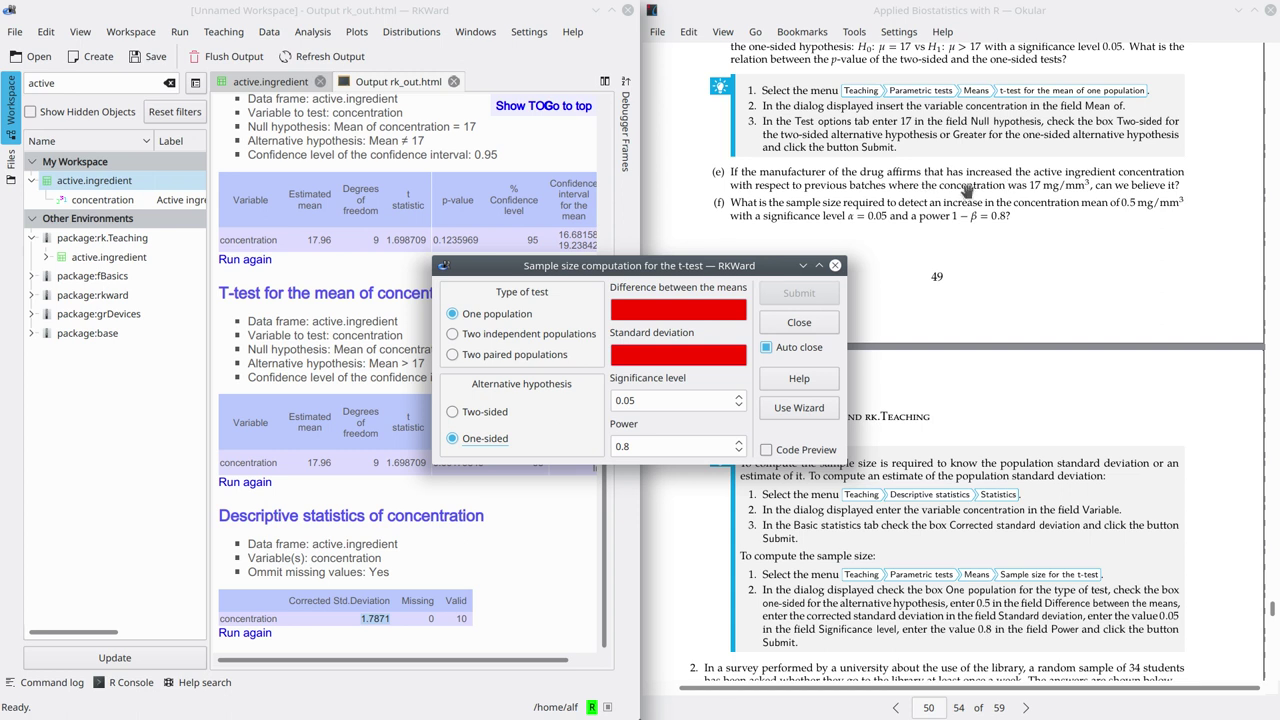
pyautogui.click(659, 309)
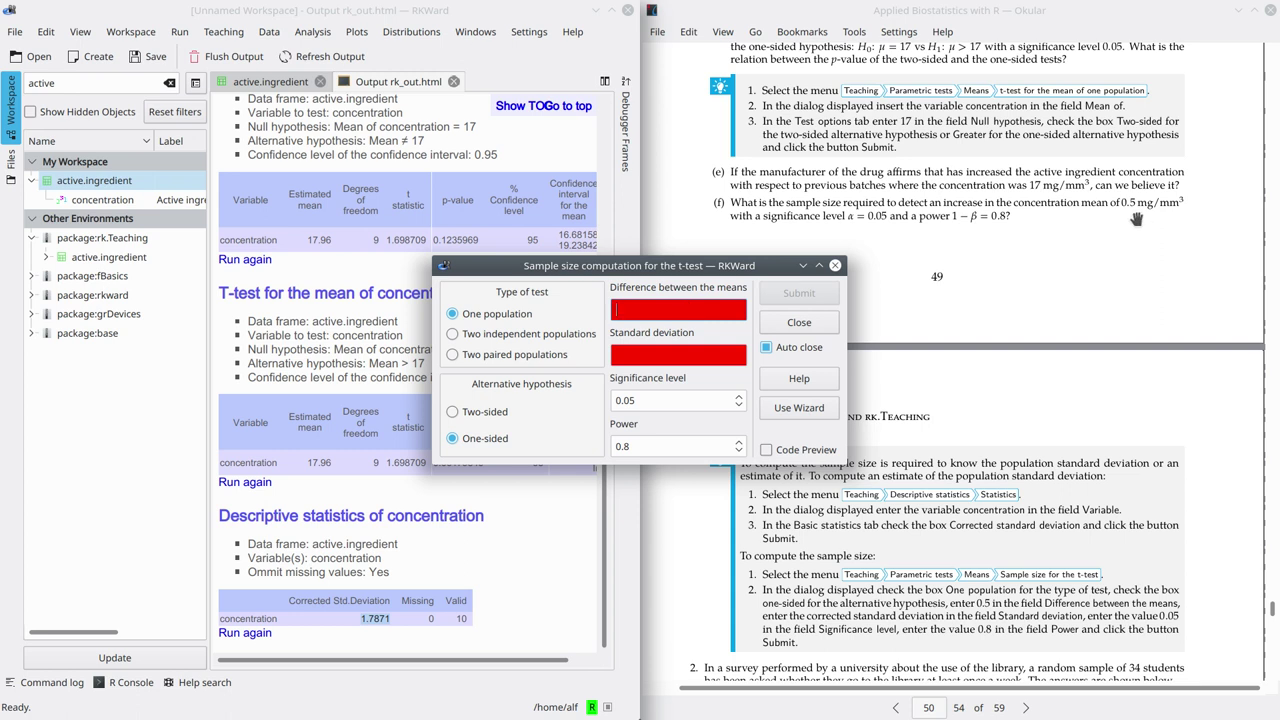
pyautogui.write('0.5')
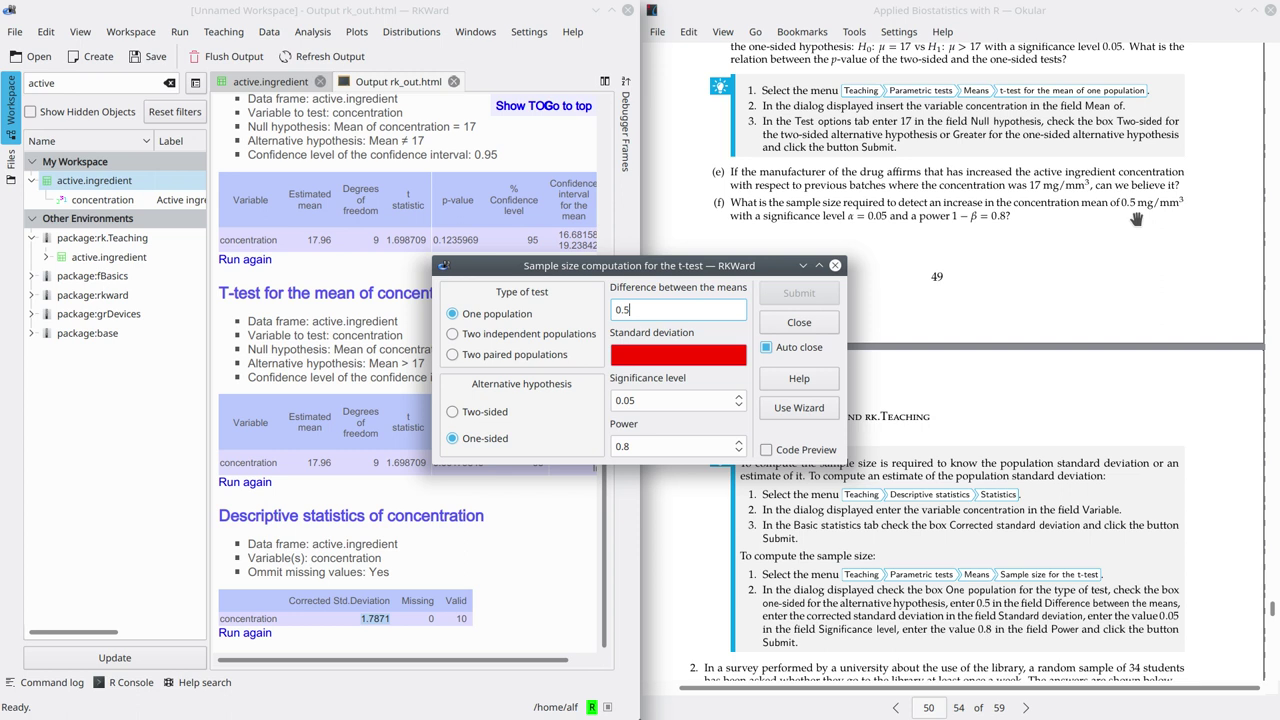
# - Paste 1.7871 as the standard deviation, run the sample size computation and mark the integer part of the required sample size
pyautogui.click(658, 357)
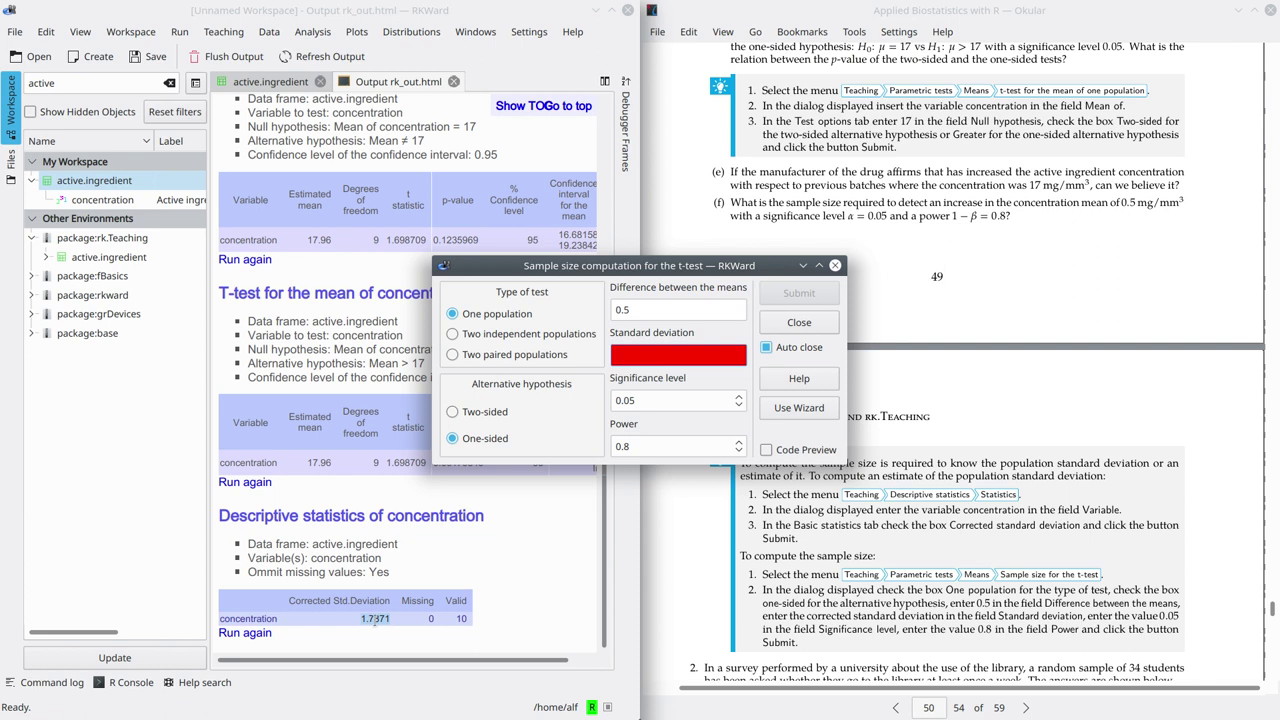
pyautogui.rightClick(672, 360)
pyautogui.click(575, 448)
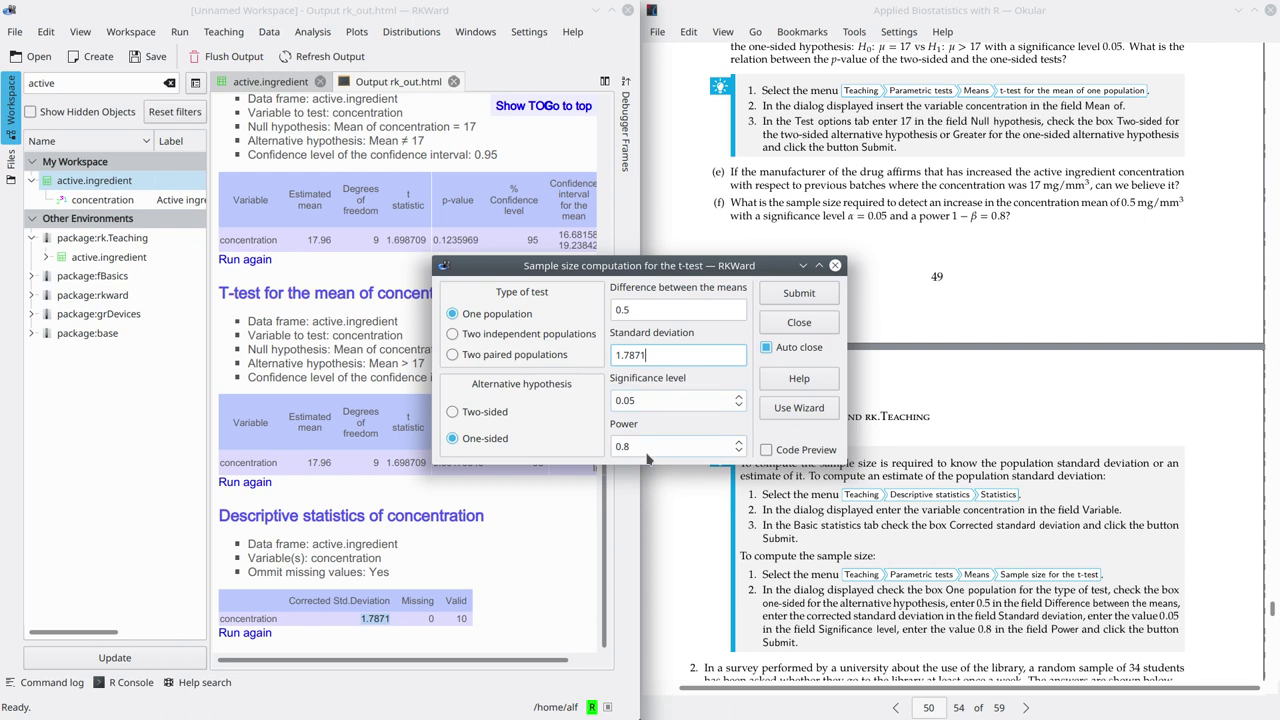
pyautogui.click(786, 303)
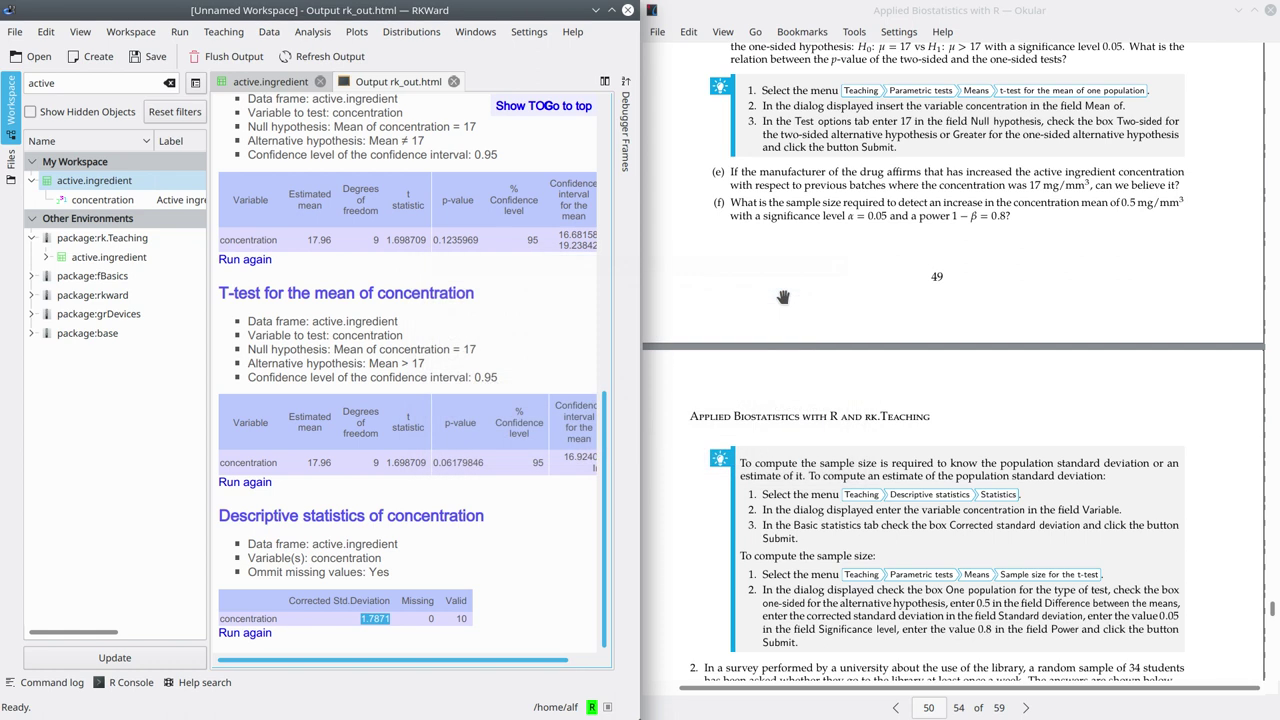
pyautogui.moveTo(314, 619); pyautogui.dragTo(276, 619)
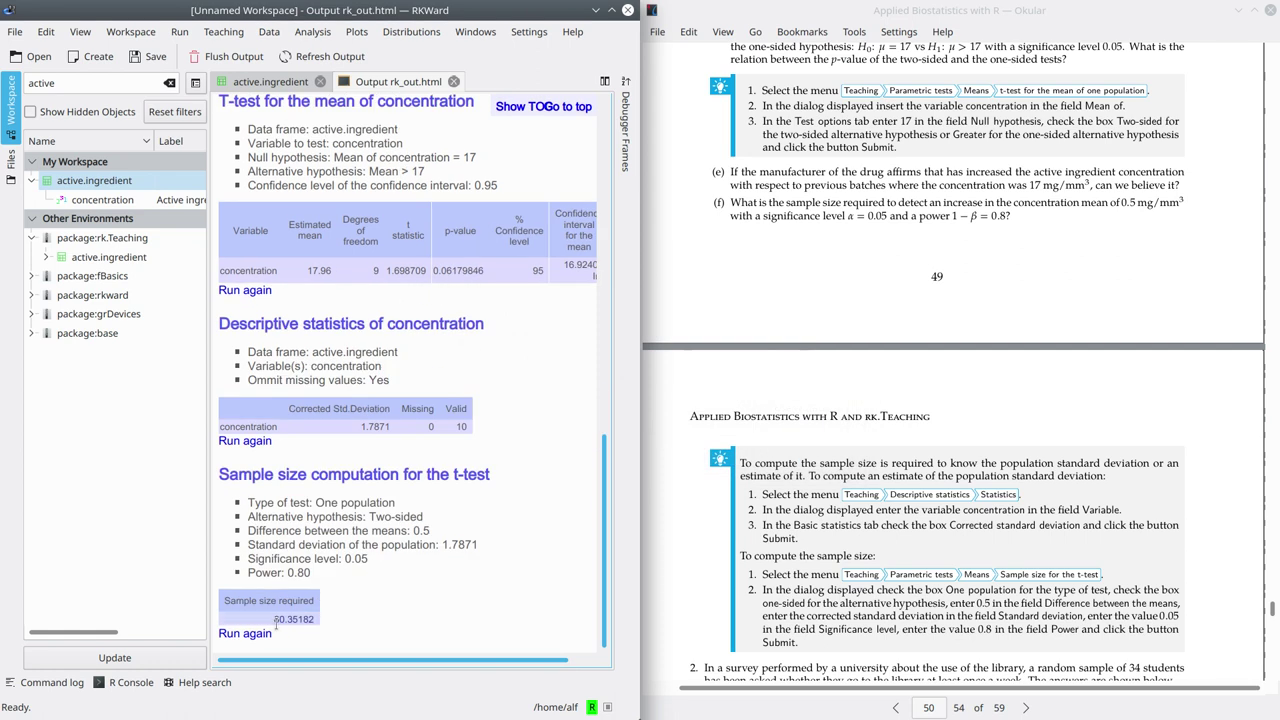
pyautogui.doubleClick(279, 619)
# - Filter the workspace for library, copy the rk.Teaching library data set to .GlobalEnv and open the copy in the data editor
pyautogui.scroll(-3, 800, 430)
pyautogui.scroll(-10, 804, 432)
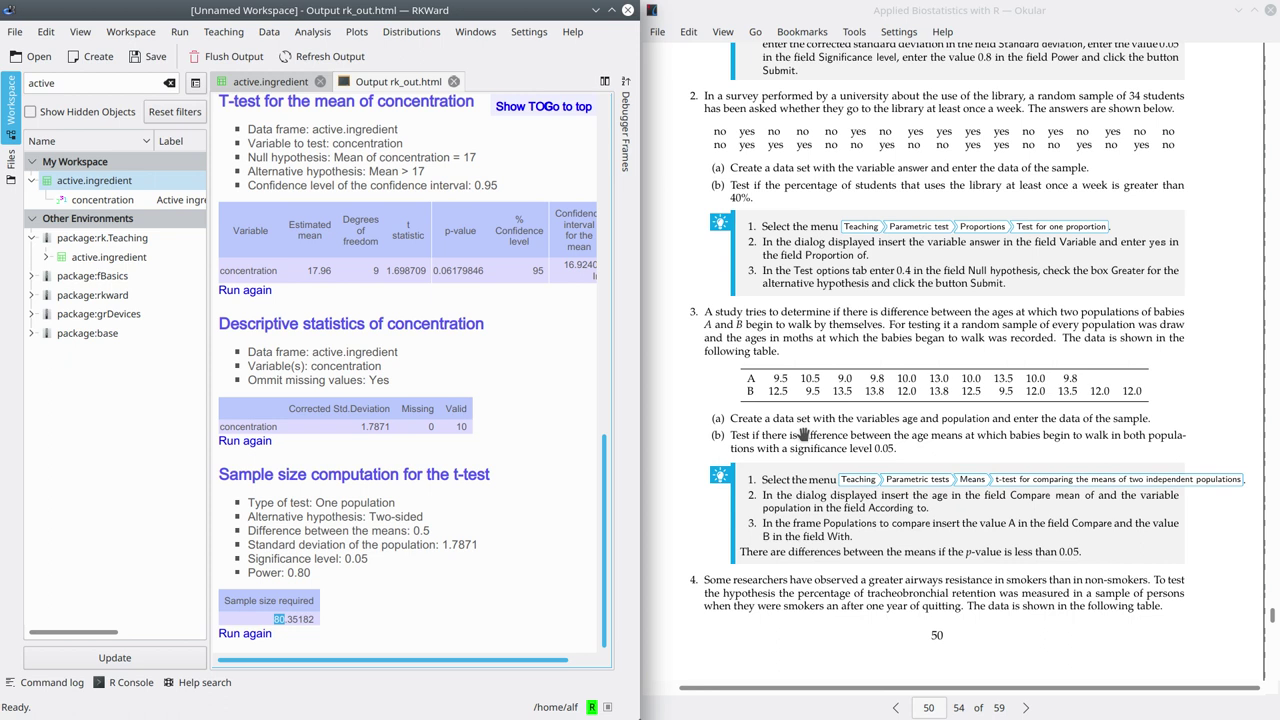
pyautogui.doubleClick(42, 83)
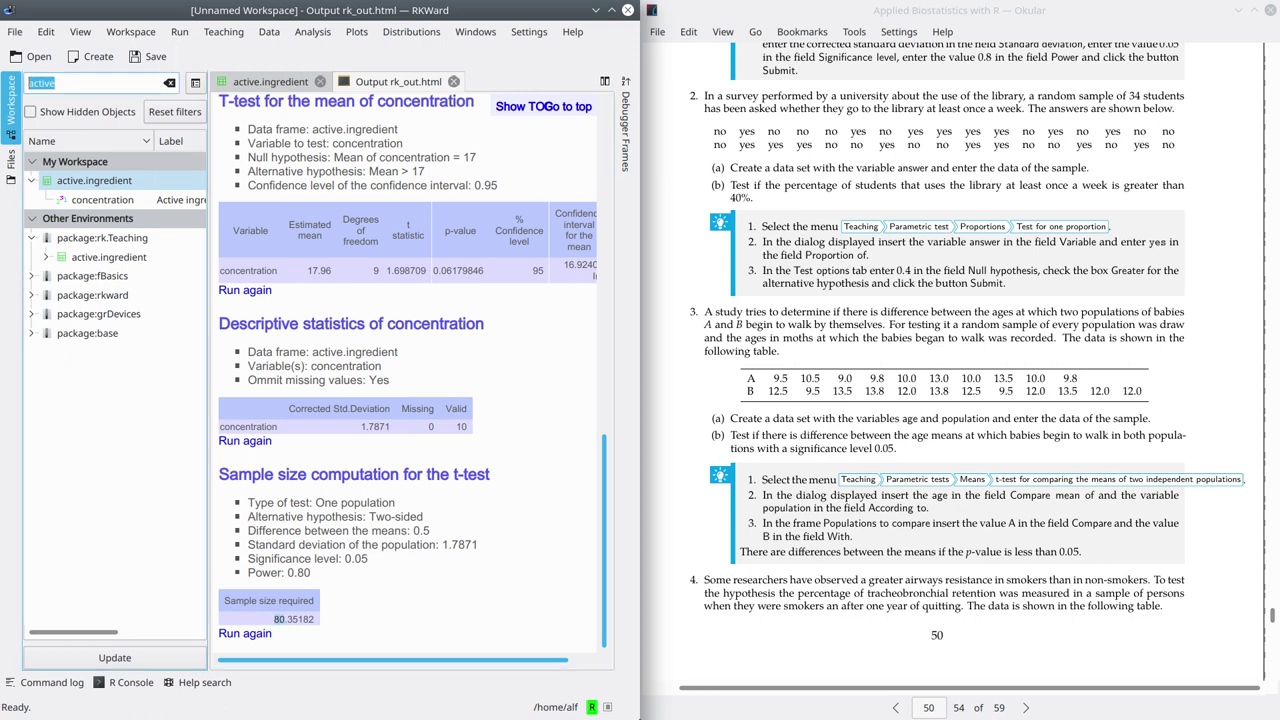
pyautogui.write('library')
pyautogui.rightClick(93, 219)
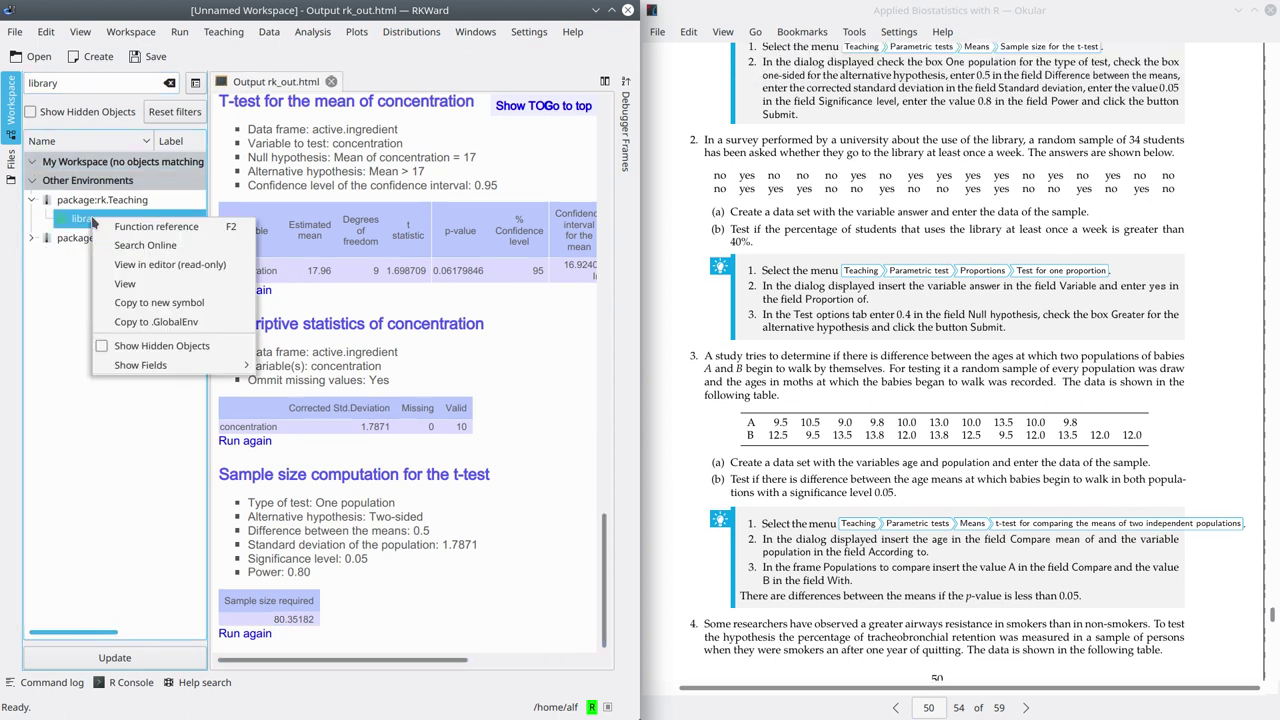
pyautogui.click(160, 321)
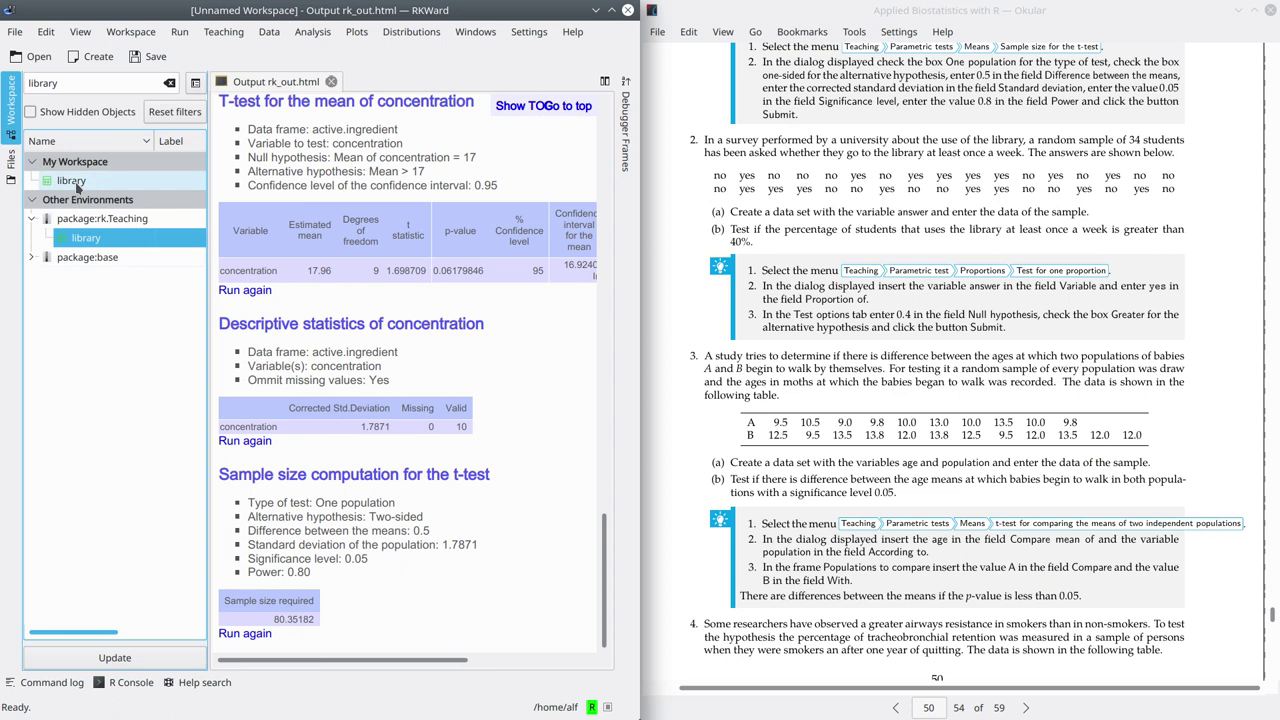
pyautogui.doubleClick(76, 186)
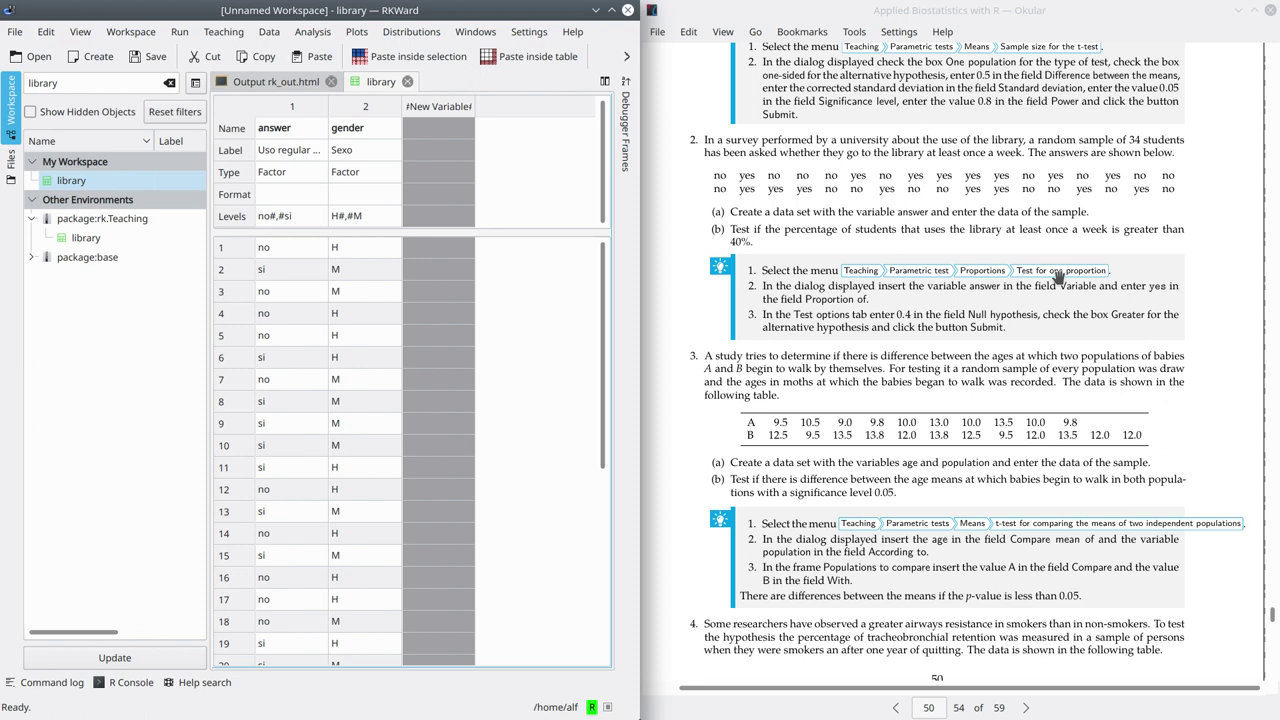
# - Set up a test for one proportion on the variable answer, testing the proportion of "si"
pyautogui.click(223, 31)
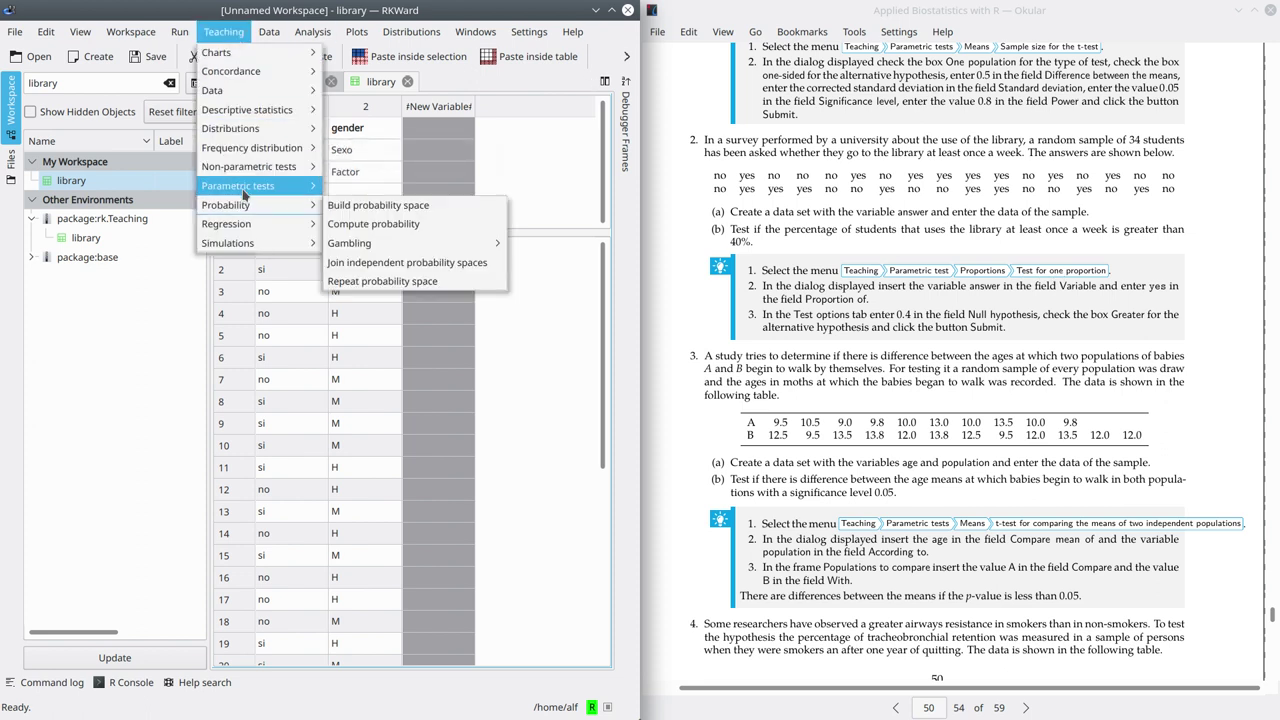
pyautogui.moveTo(300, 186)
pyautogui.moveTo(362, 205)
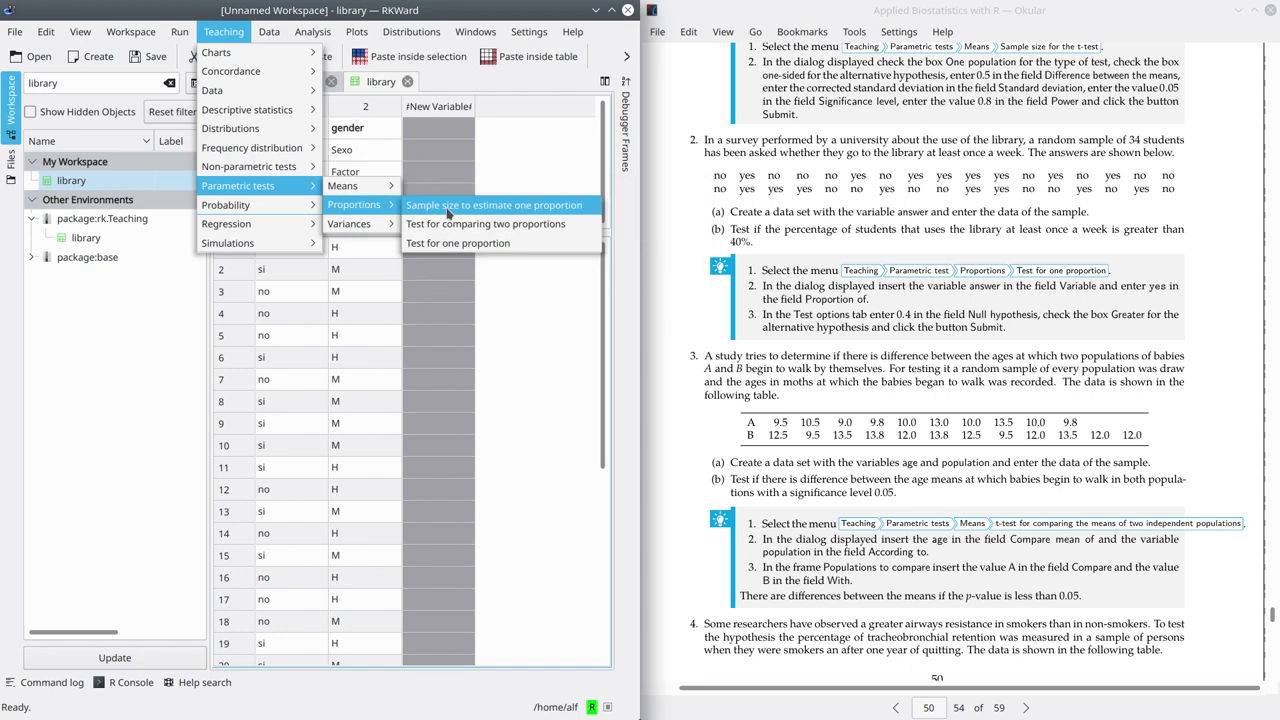
pyautogui.click(527, 249)
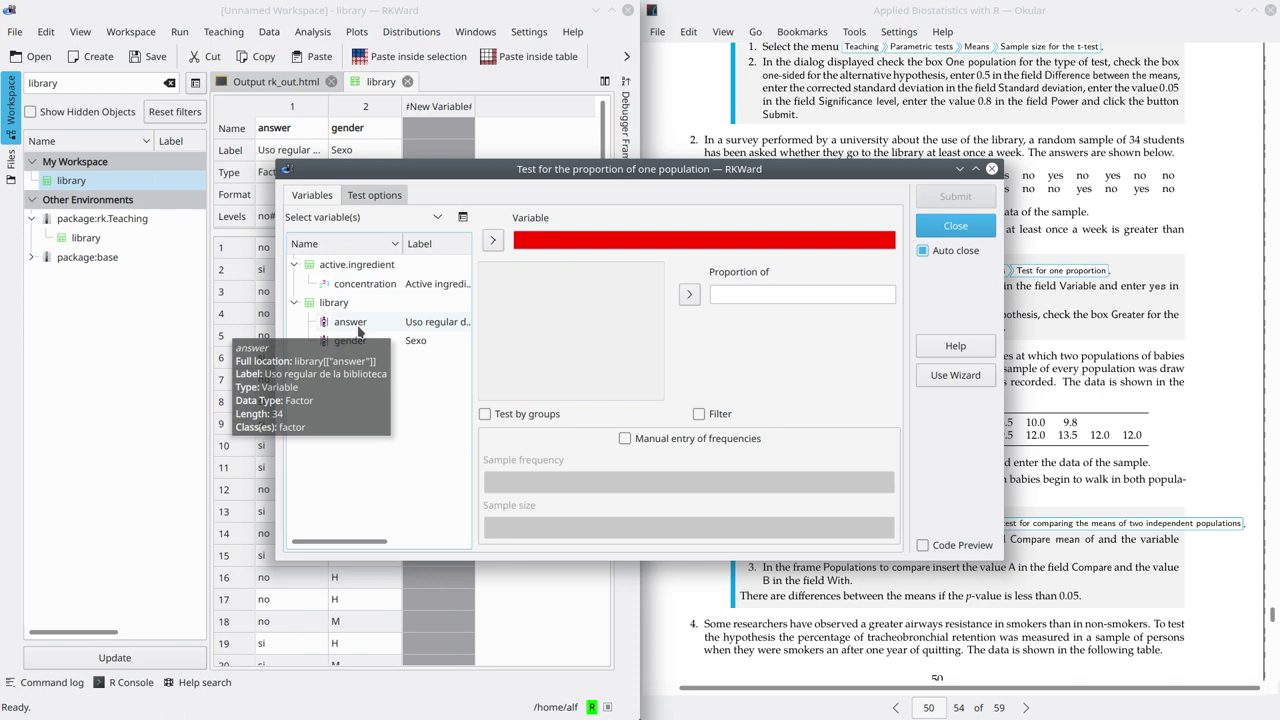
pyautogui.click(358, 326)
pyautogui.click(493, 242)
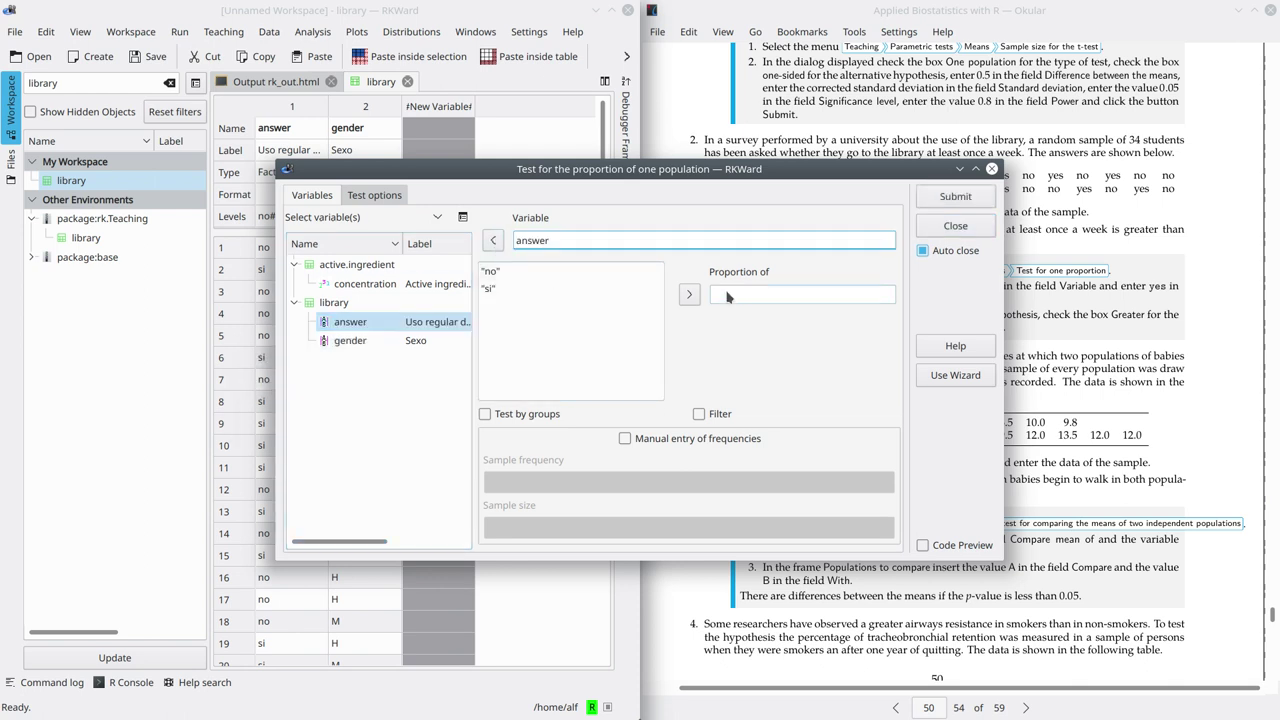
pyautogui.click(522, 289)
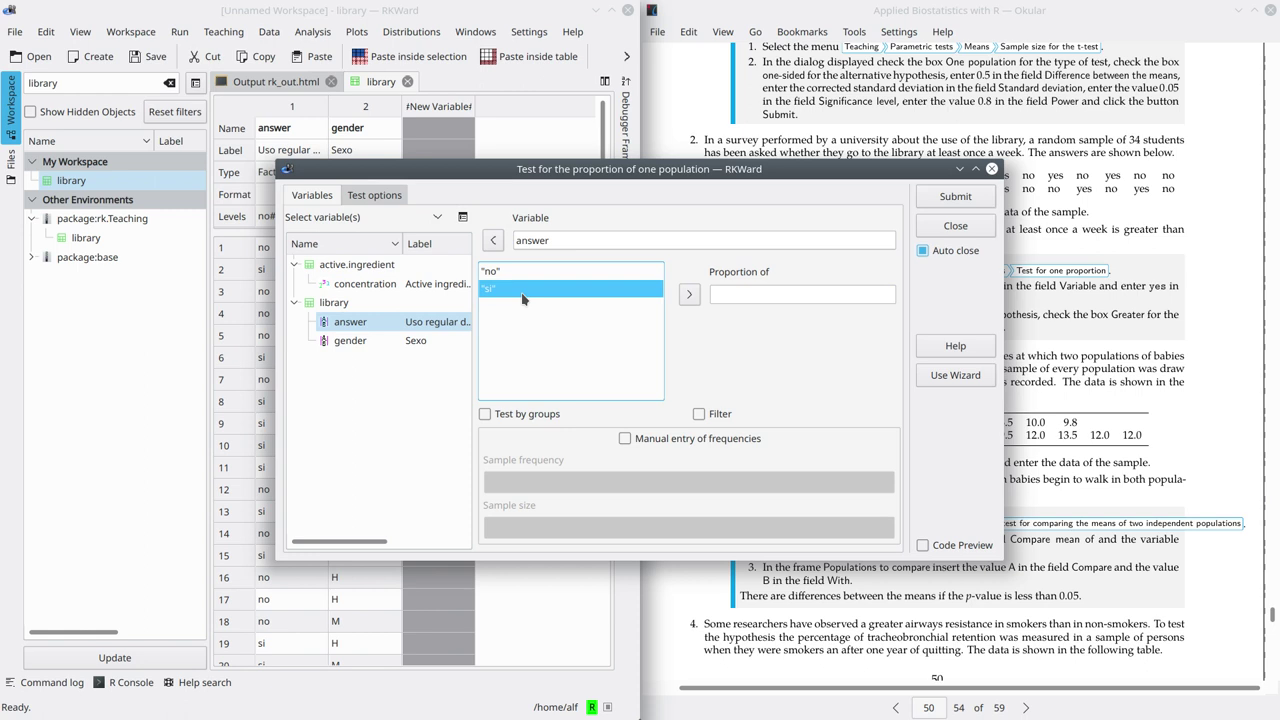
pyautogui.click(692, 296)
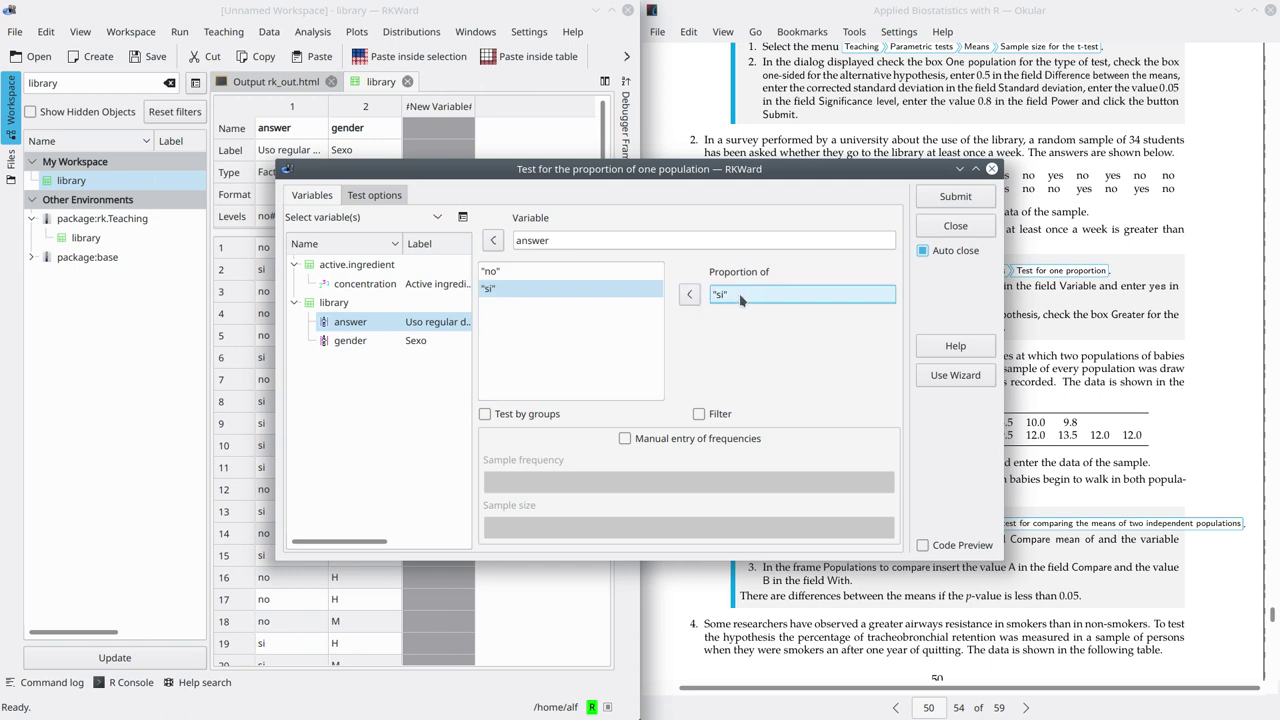
# - Set the null hypothesis proportion to 0.4 with a Greater alternative, run the proportion test and mark its p-value in the output
pyautogui.click(375, 195)
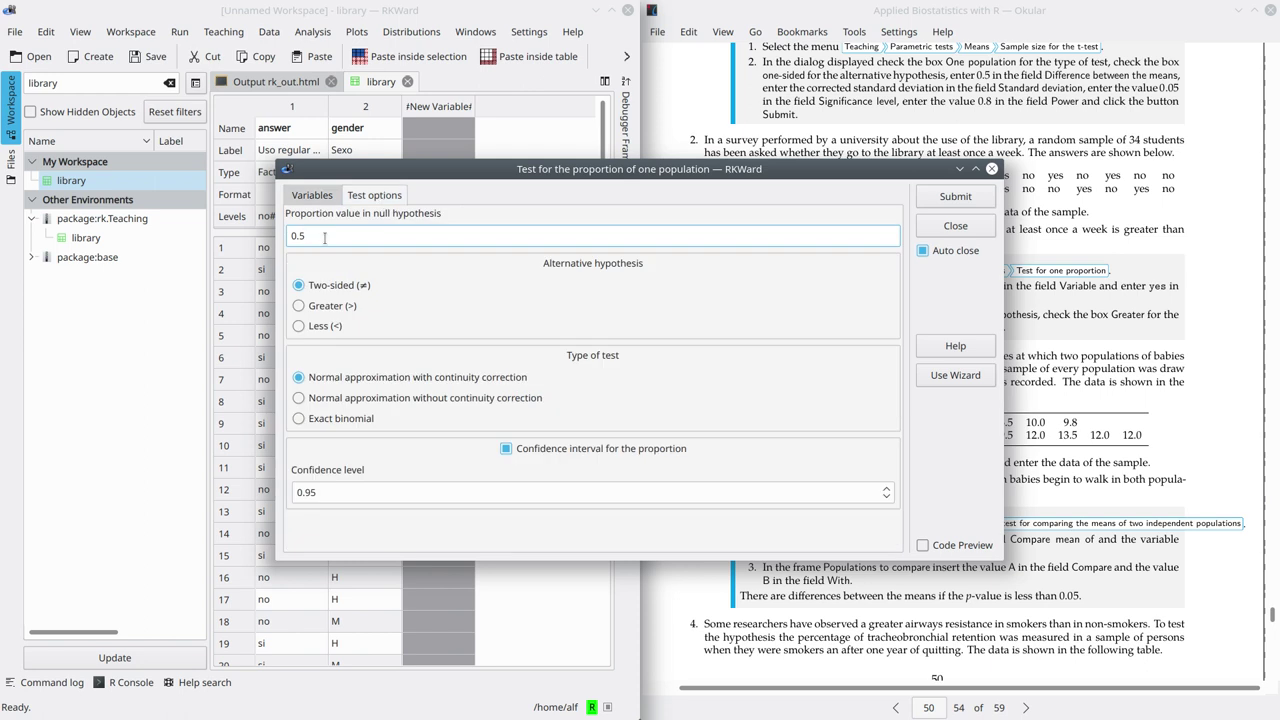
pyautogui.moveTo(736, 169); pyautogui.dragTo(745, 265)
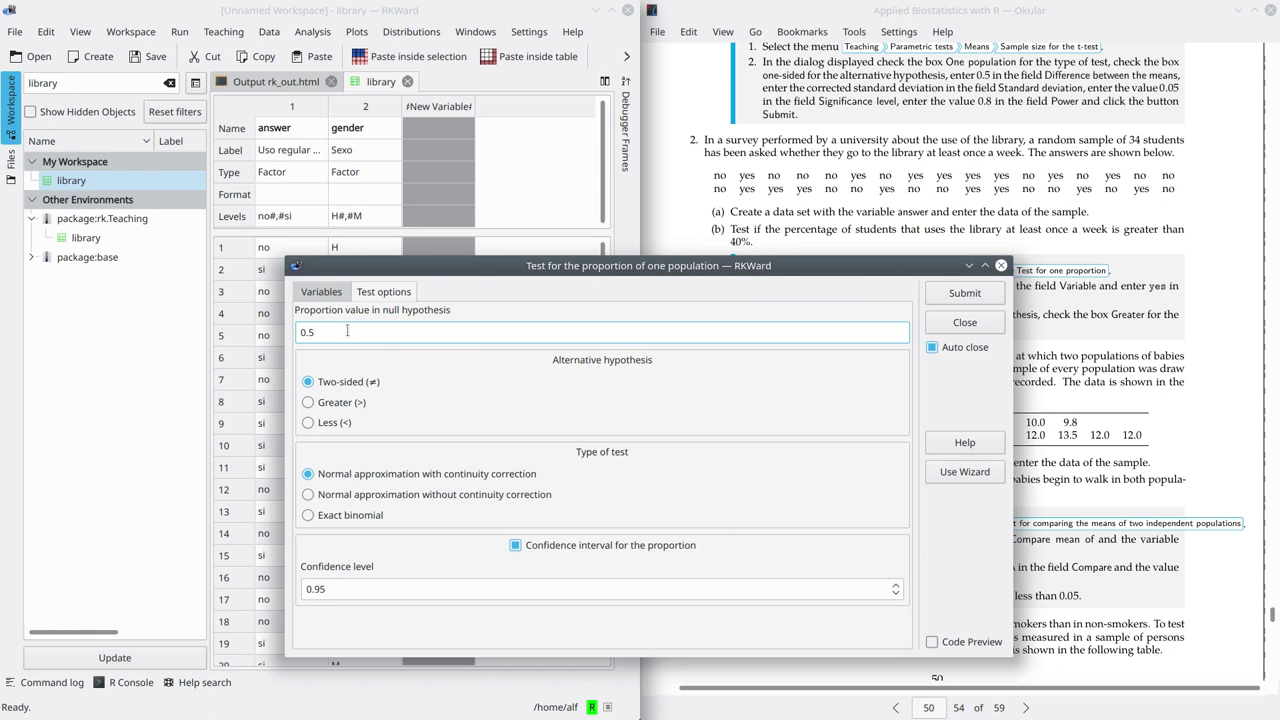
pyautogui.press('BackSpace')
pyautogui.write('4')
pyautogui.click(311, 403)
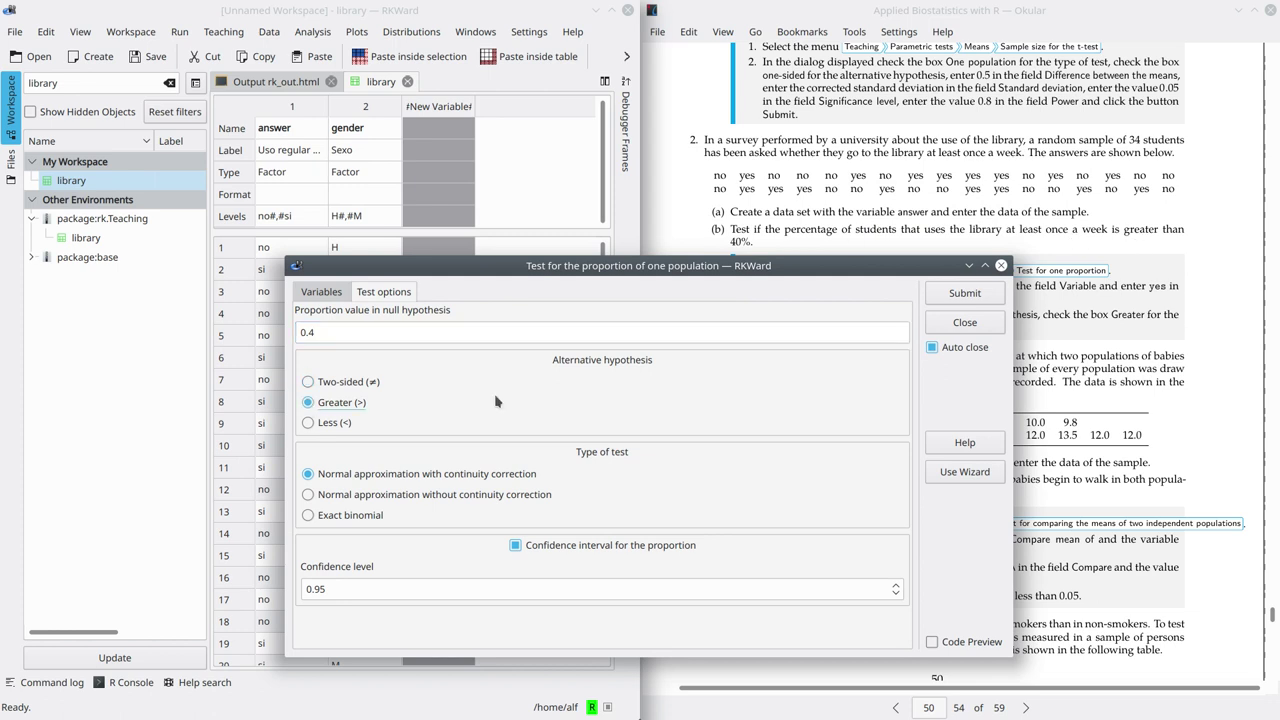
pyautogui.click(960, 299)
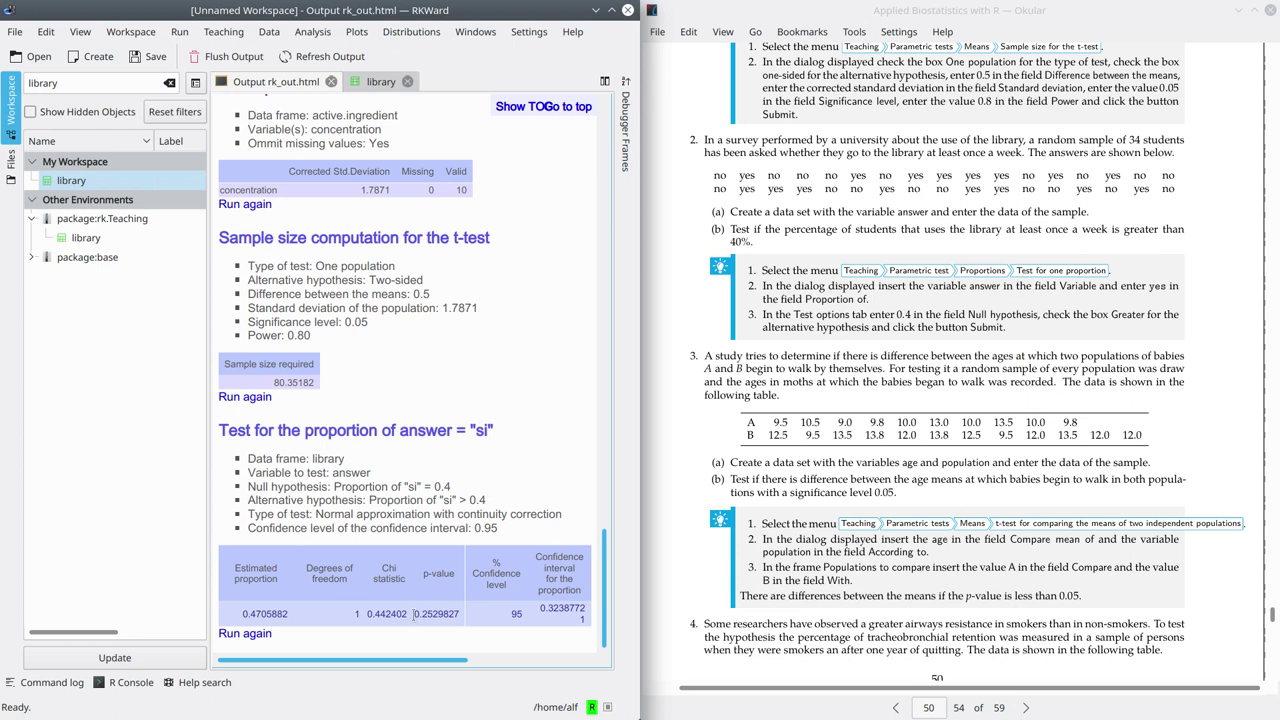
pyautogui.moveTo(413, 616); pyautogui.dragTo(460, 613)
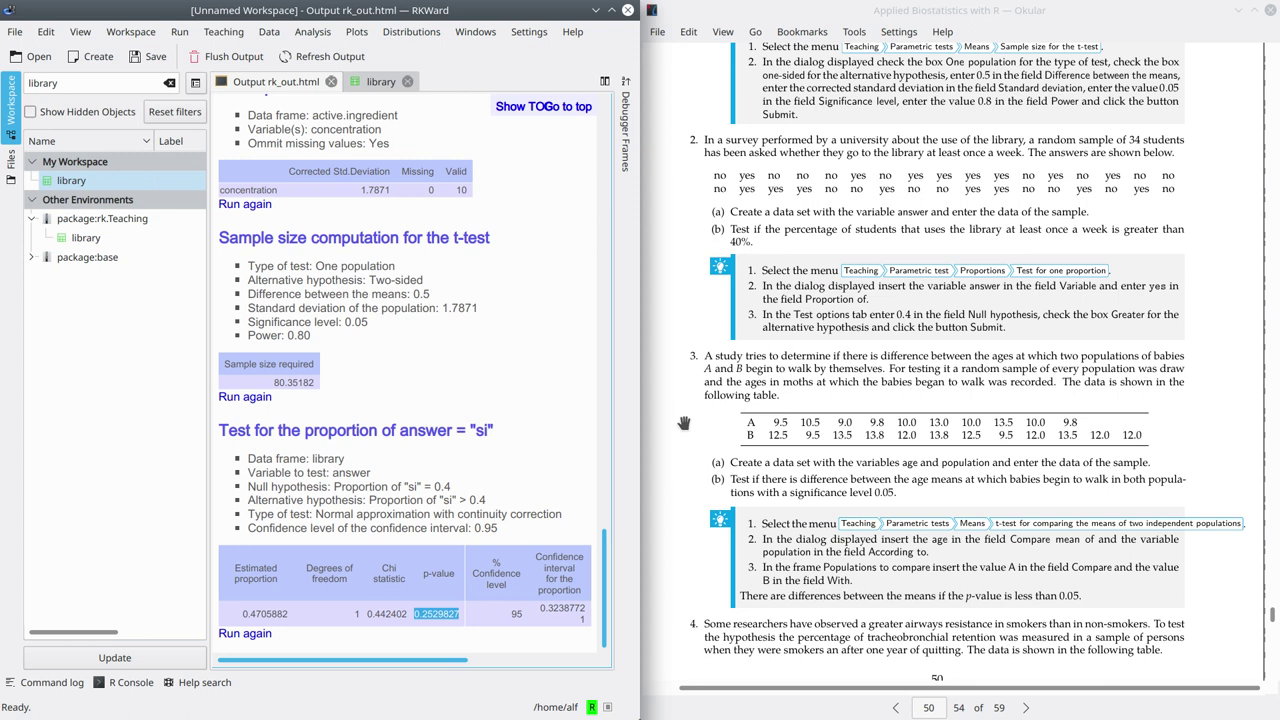
# - Go on to exercise 3, filter the workspace for walk and open the walk.babies.data data set in the data editor
pyautogui.scroll(-5, 683, 423)
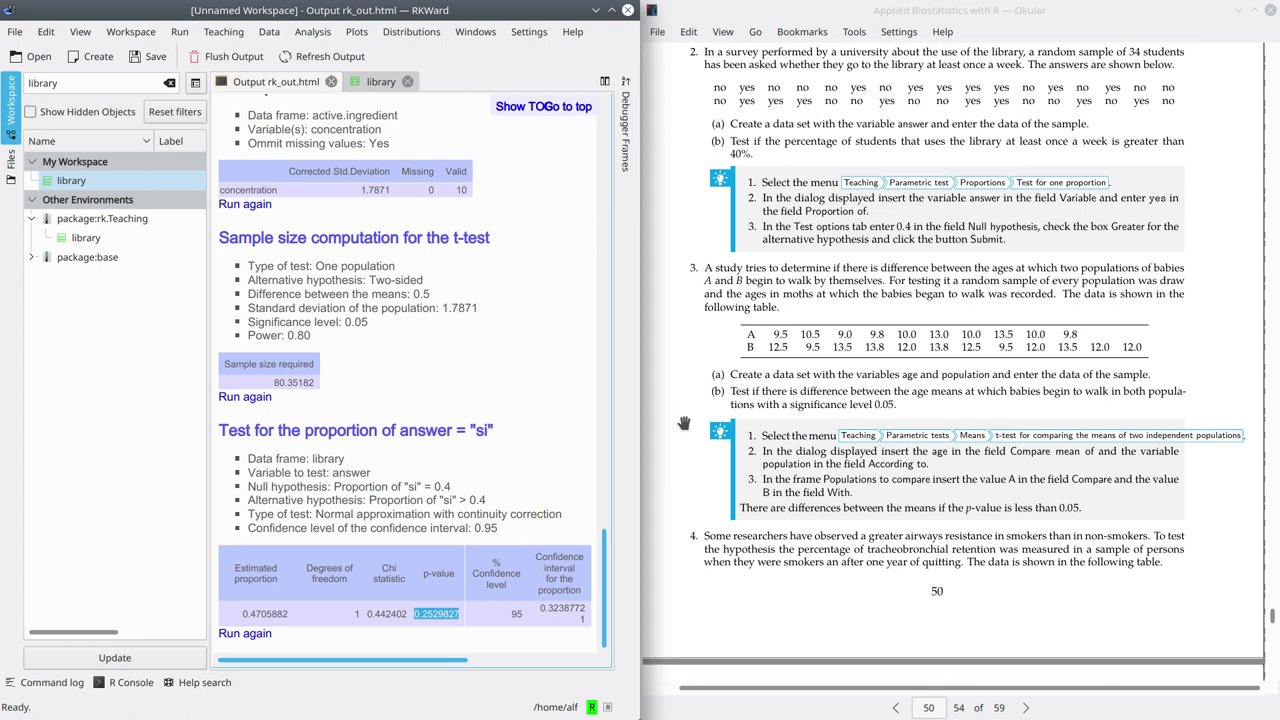
pyautogui.scroll(-1, 683, 423)
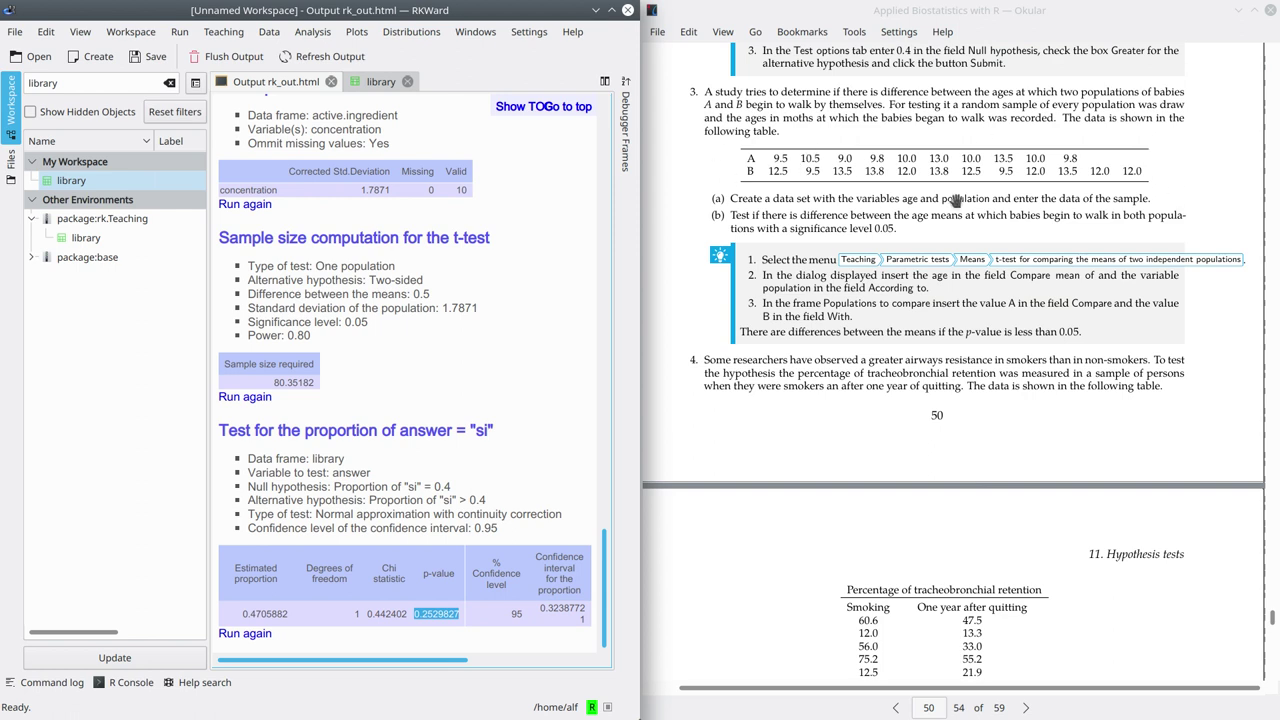
pyautogui.hotkey('ctrl', 'Tab')
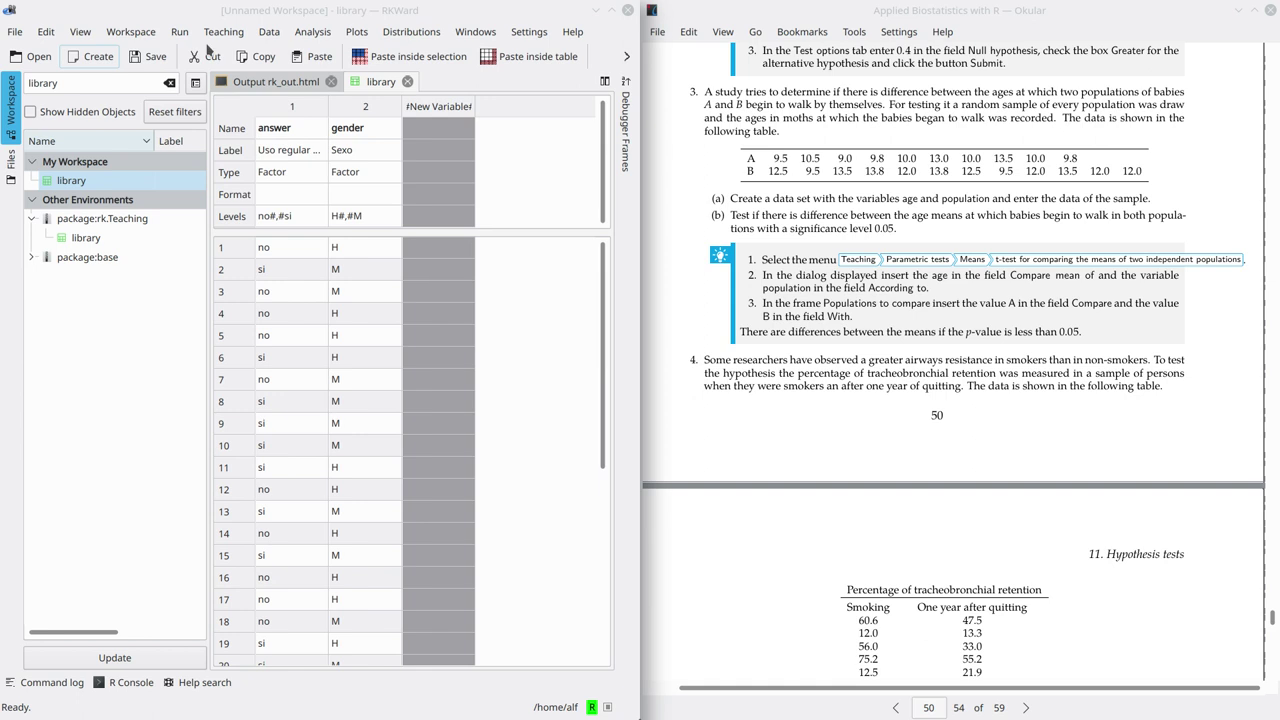
pyautogui.click(43, 83)
pyautogui.doubleClick(43, 83)
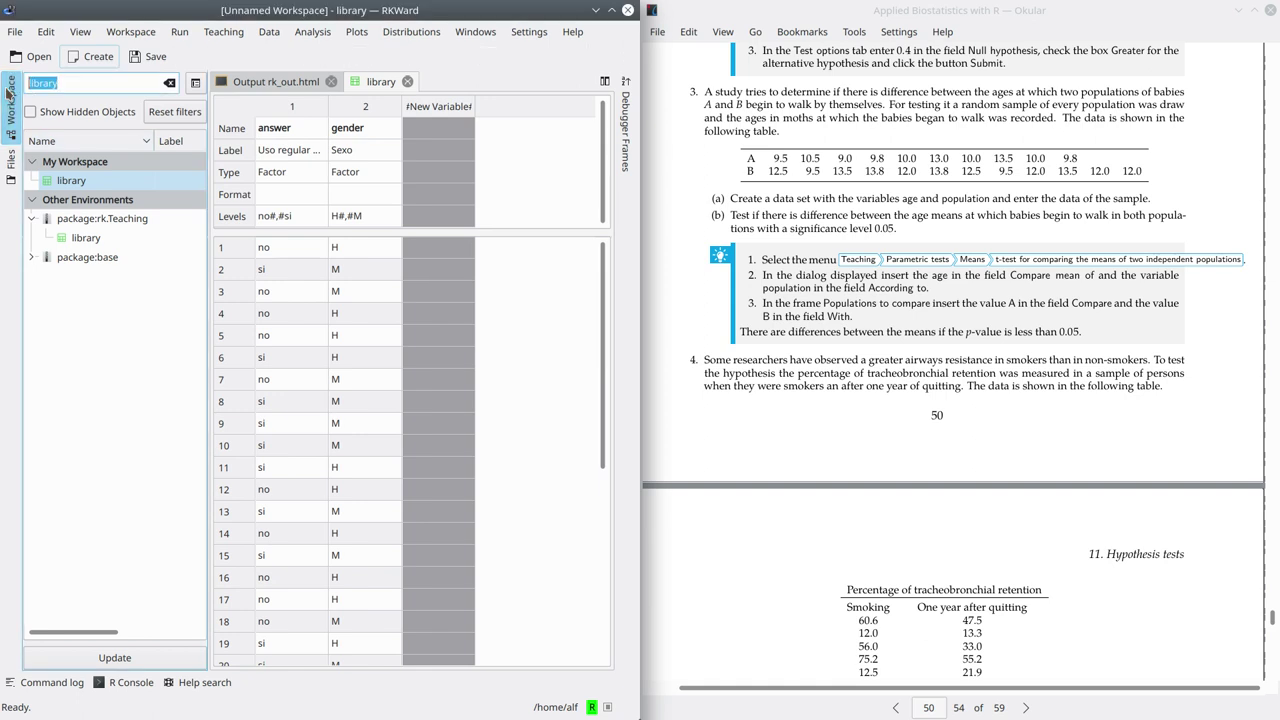
pyautogui.write('va')
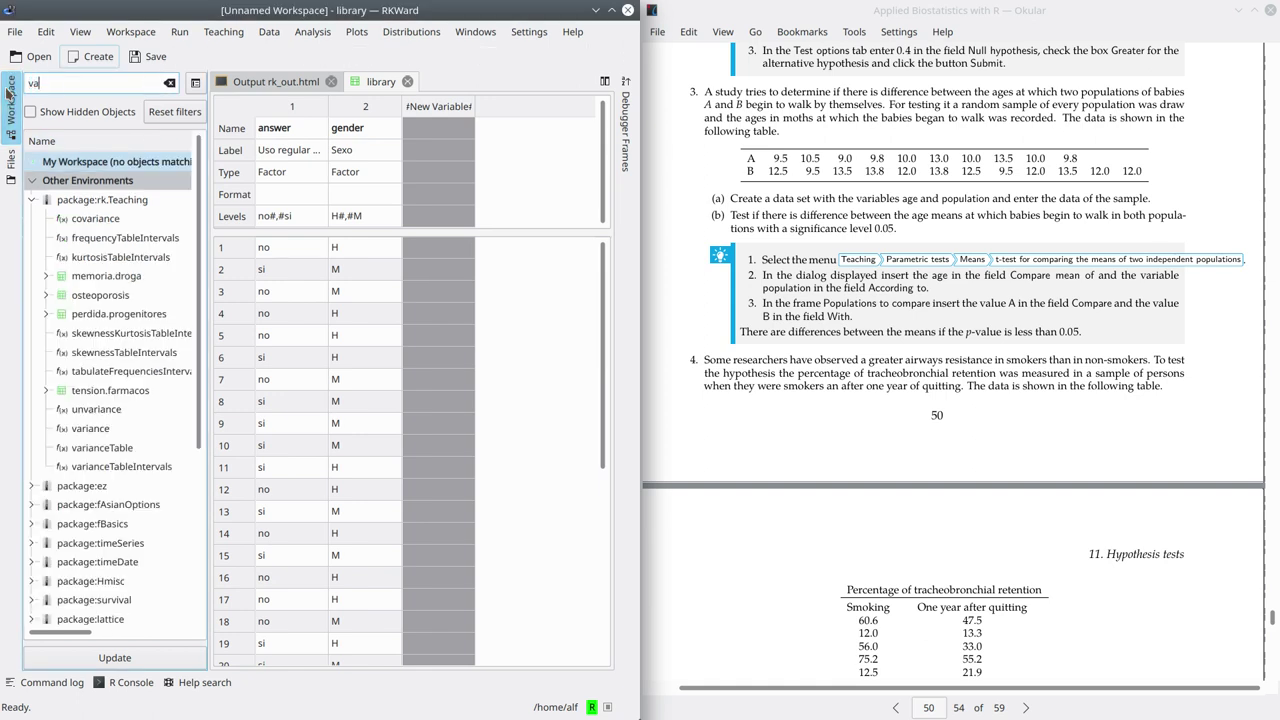
pyautogui.press('BackSpace')
pyautogui.press('BackSpace')
pyautogui.write('walk')
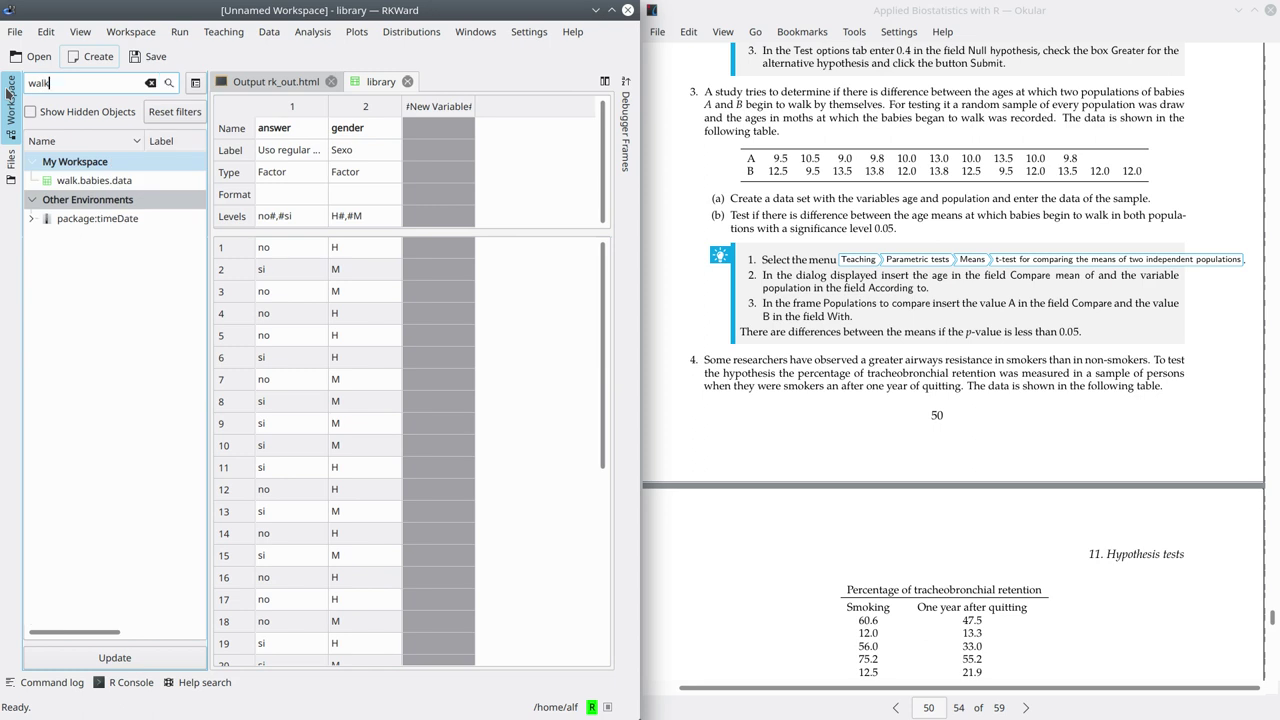
pyautogui.rightClick(86, 187)
pyautogui.click(126, 206)
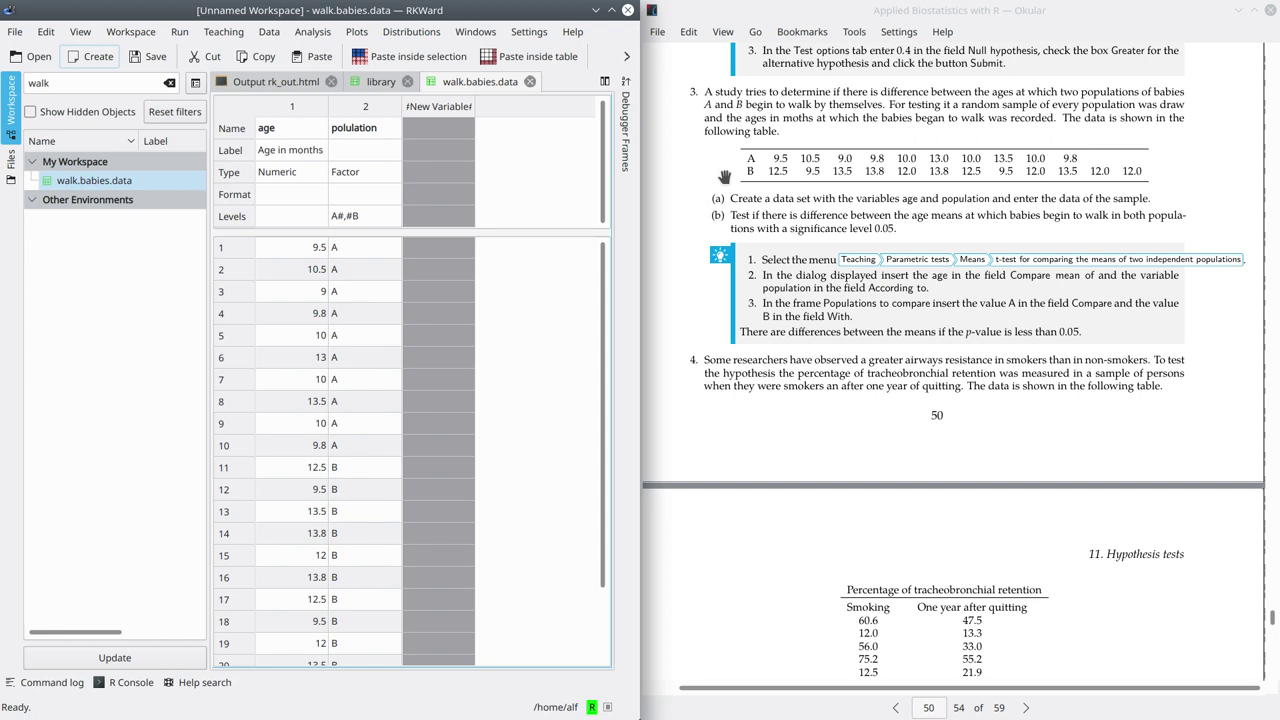
# - Set up a t-test for two independent populations comparing the means of age according to polulation in walk.babies.data
pyautogui.click(216, 33)
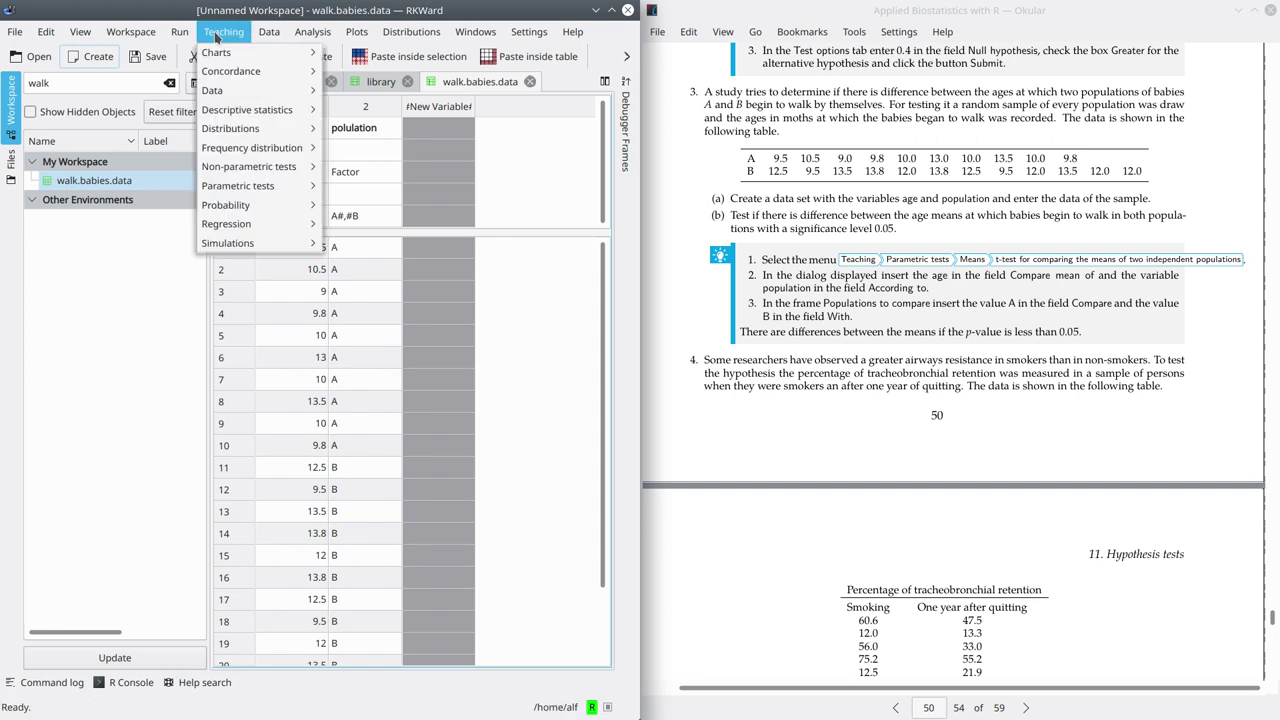
pyautogui.moveTo(272, 186)
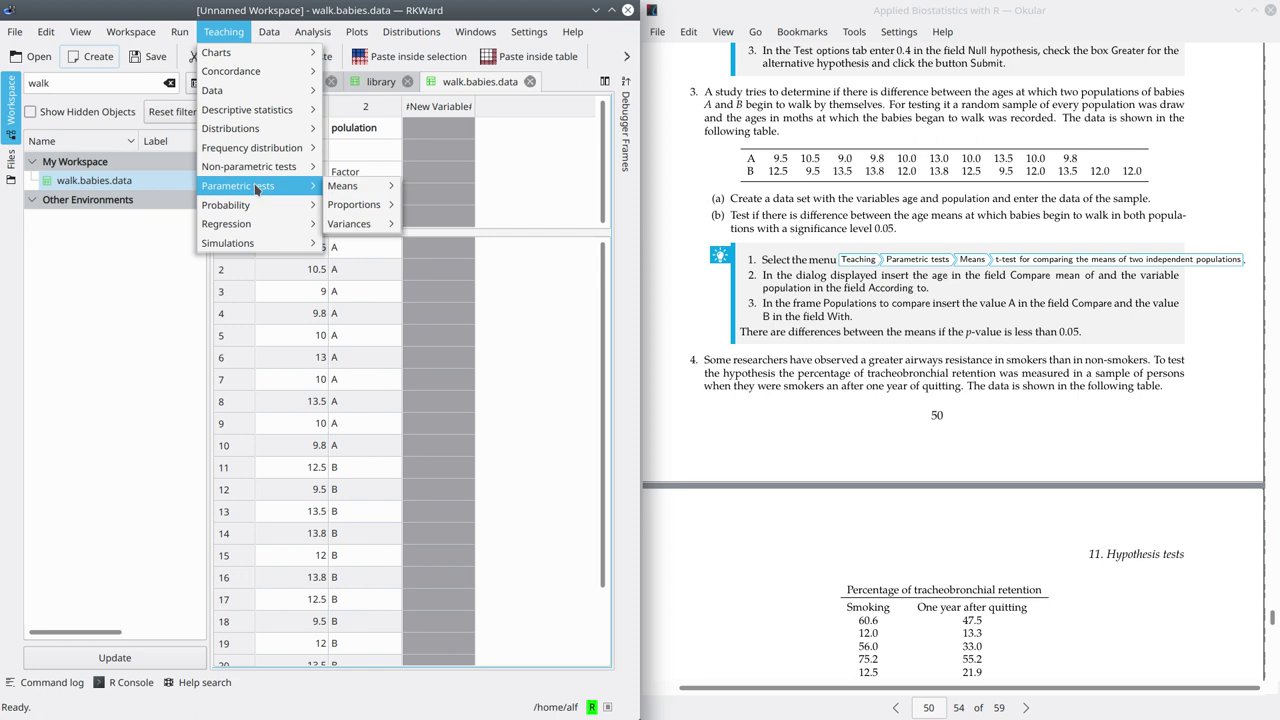
pyautogui.moveTo(334, 188)
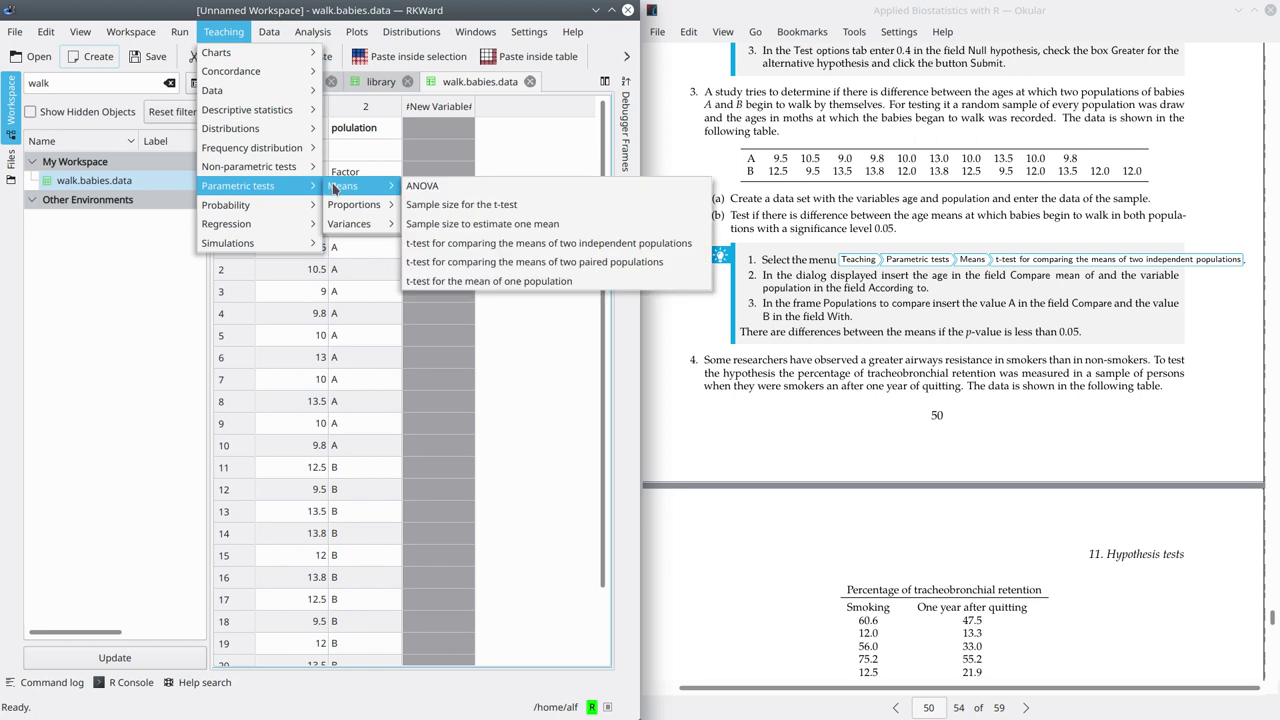
pyautogui.click(591, 255)
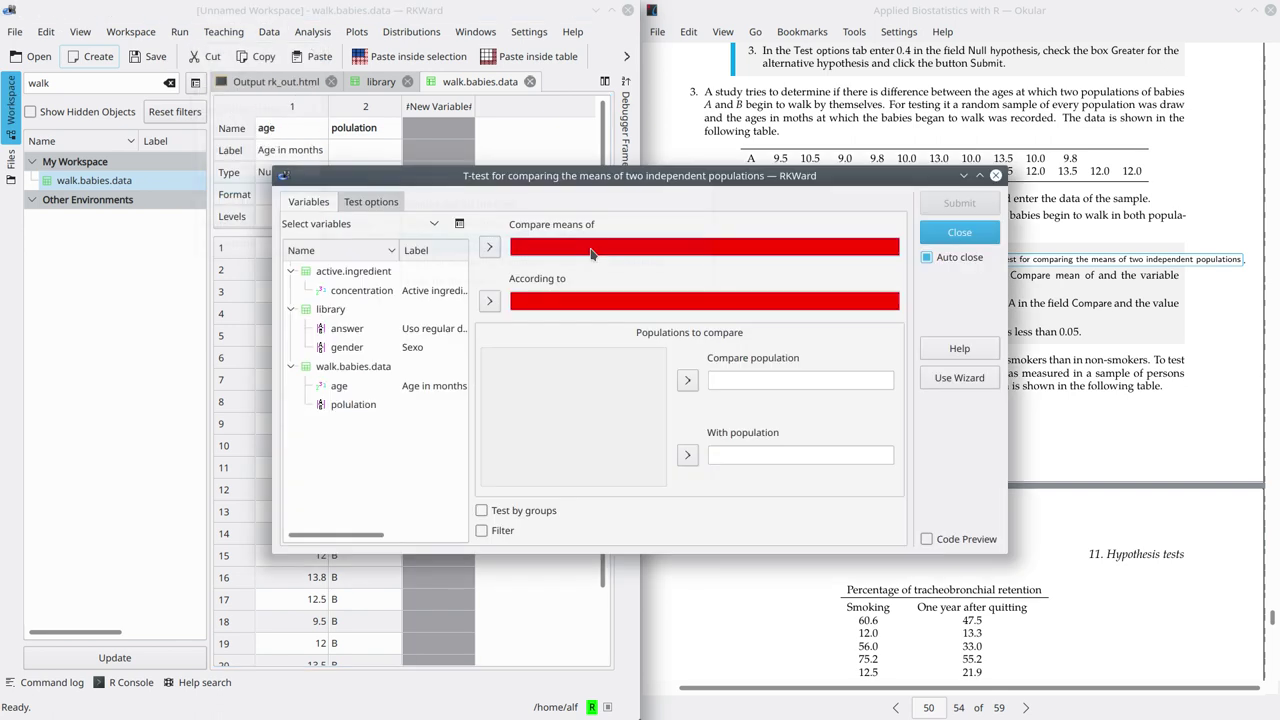
pyautogui.click(338, 388)
pyautogui.click(491, 249)
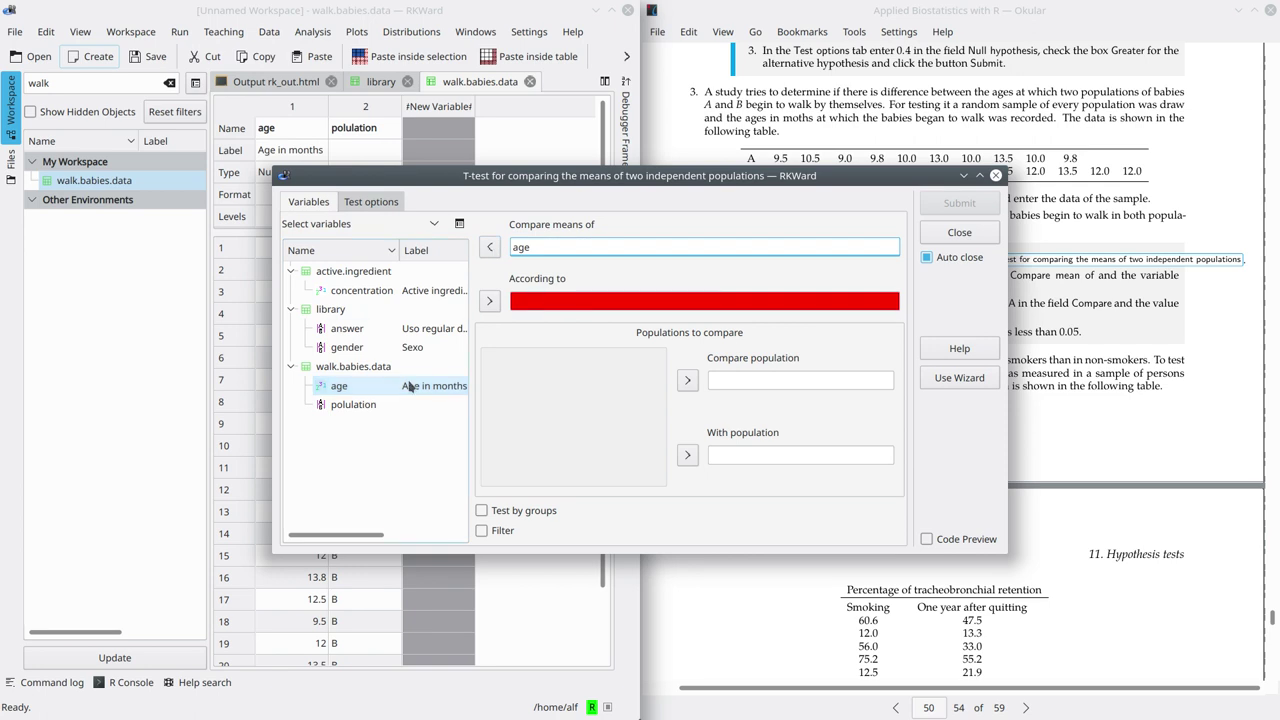
pyautogui.click(355, 405)
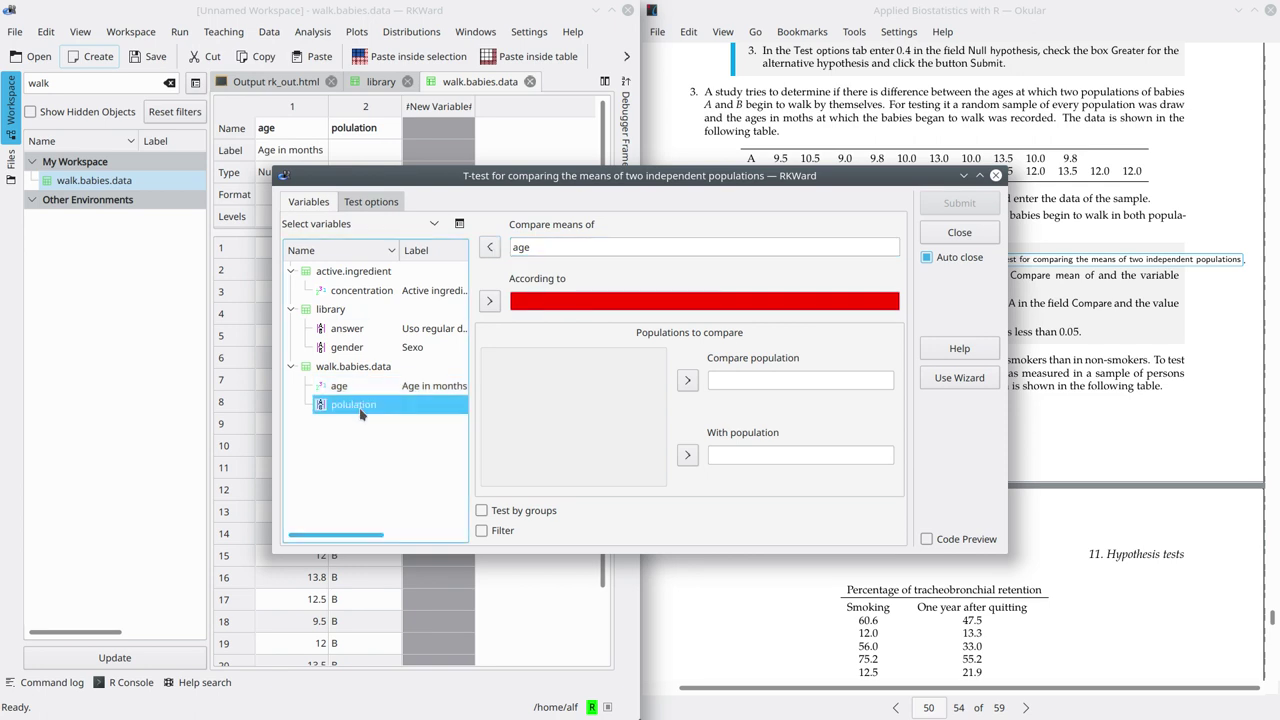
pyautogui.click(489, 304)
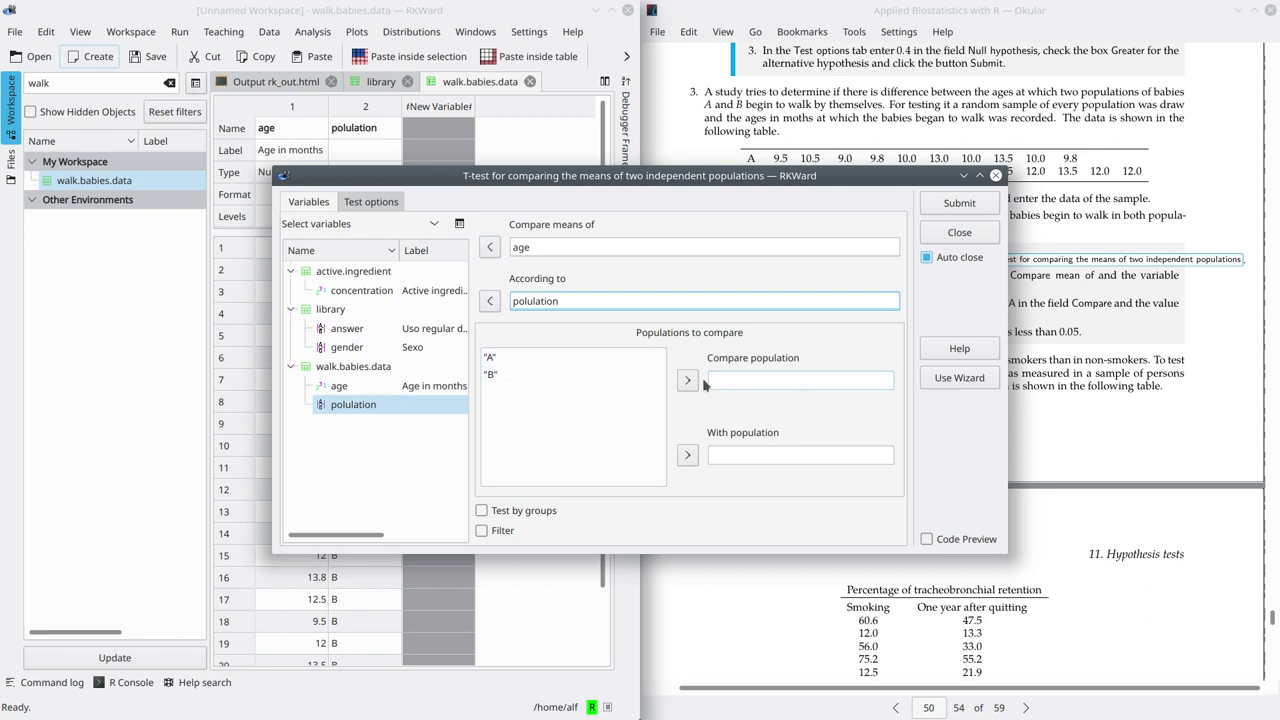
# - Compare population "A" with population "B", check the test options and run the two-sided t-test with the default confidence level
pyautogui.click(490, 357)
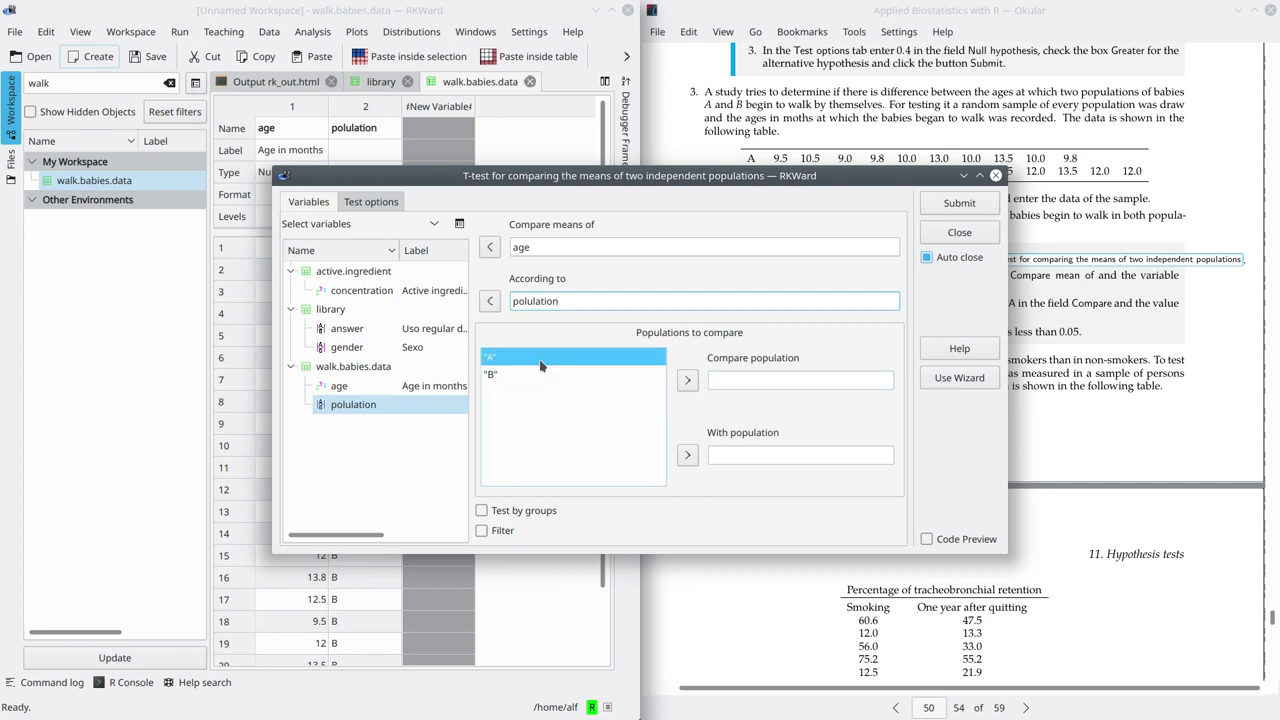
pyautogui.click(688, 382)
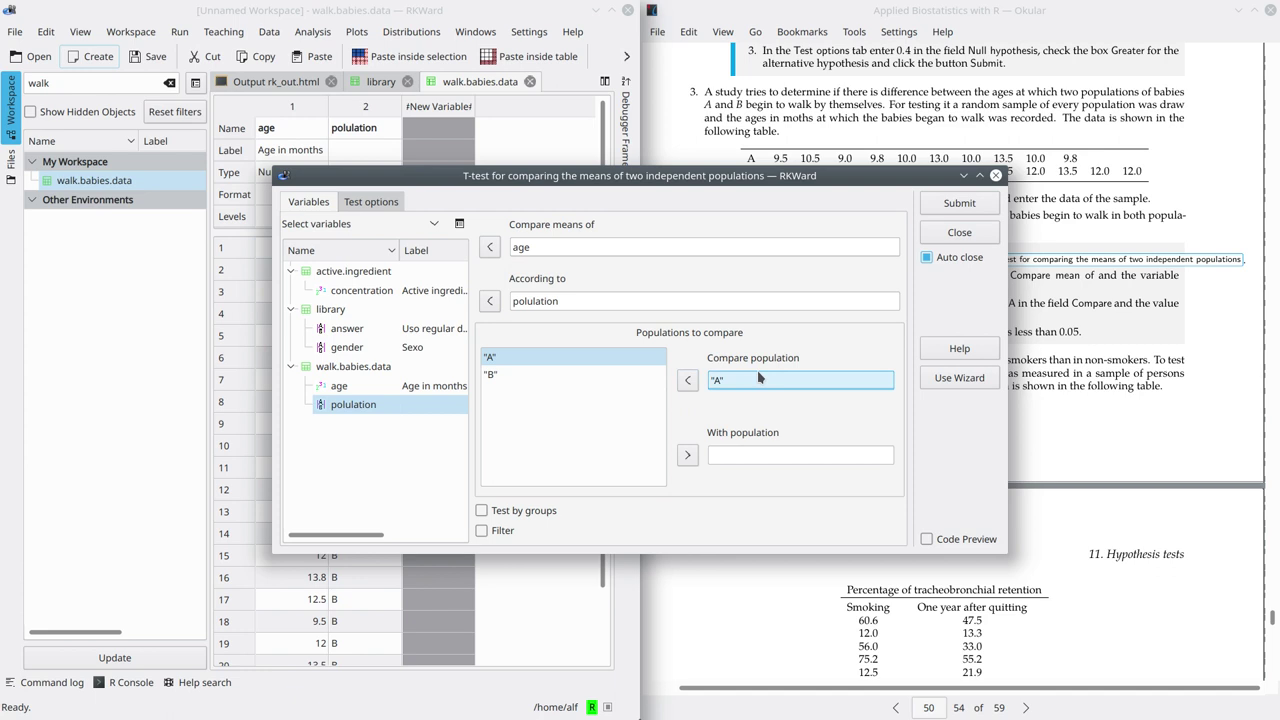
pyautogui.click(497, 374)
pyautogui.click(688, 455)
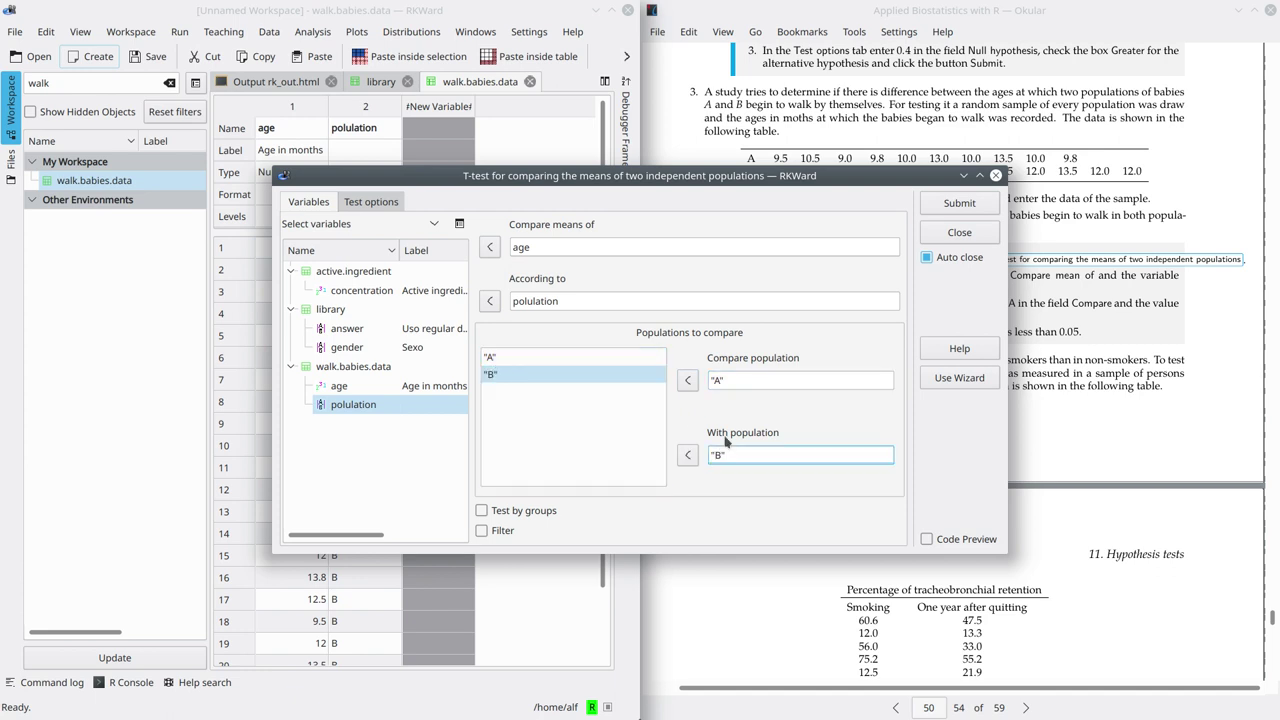
pyautogui.click(384, 204)
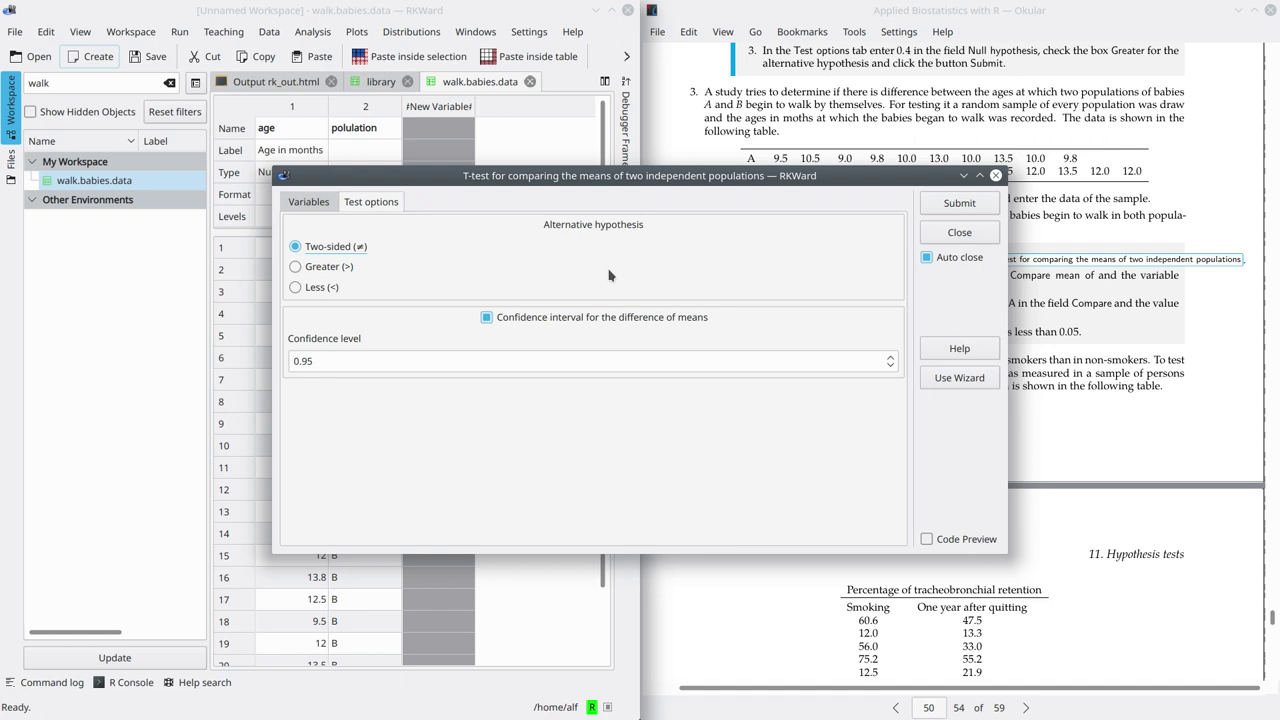
pyautogui.click(973, 206)
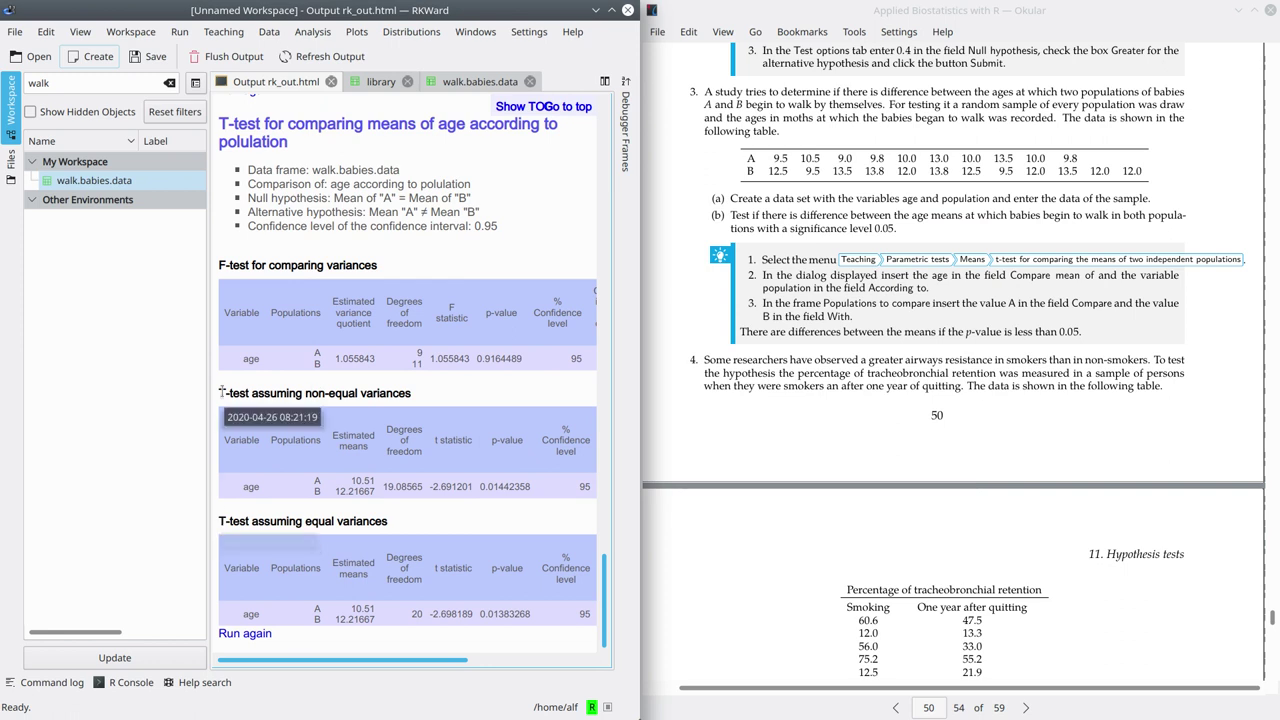
# - Mark the headings of the non-equal and equal variances t-tests and of the F-test for comparing variances in the output
pyautogui.moveTo(225, 394); pyautogui.dragTo(411, 396)
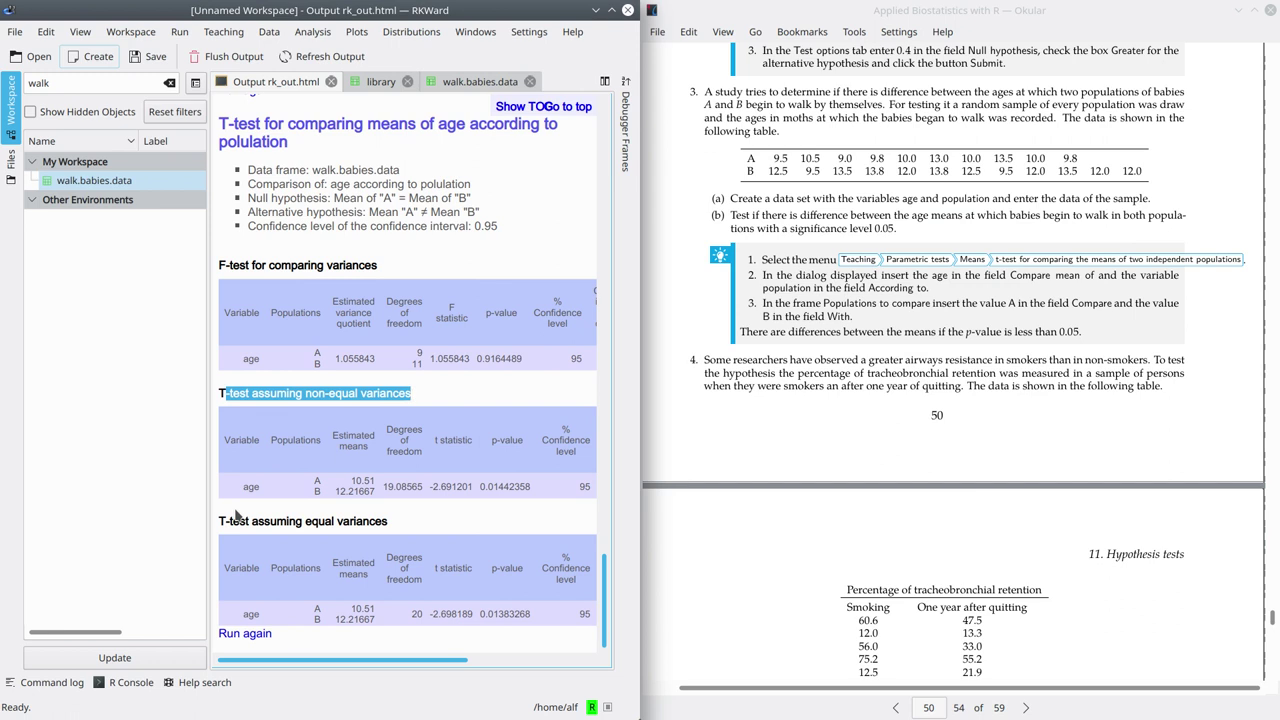
pyautogui.moveTo(219, 521); pyautogui.dragTo(398, 518)
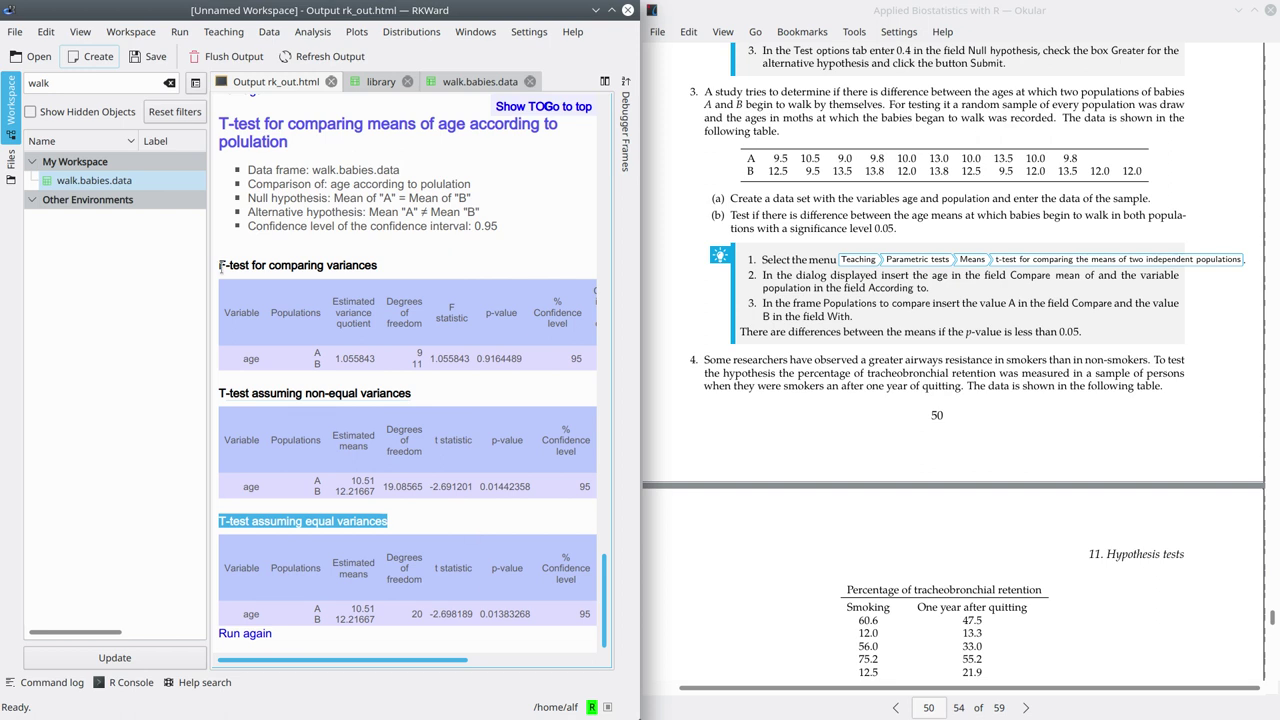
pyautogui.moveTo(220, 265); pyautogui.dragTo(379, 265)
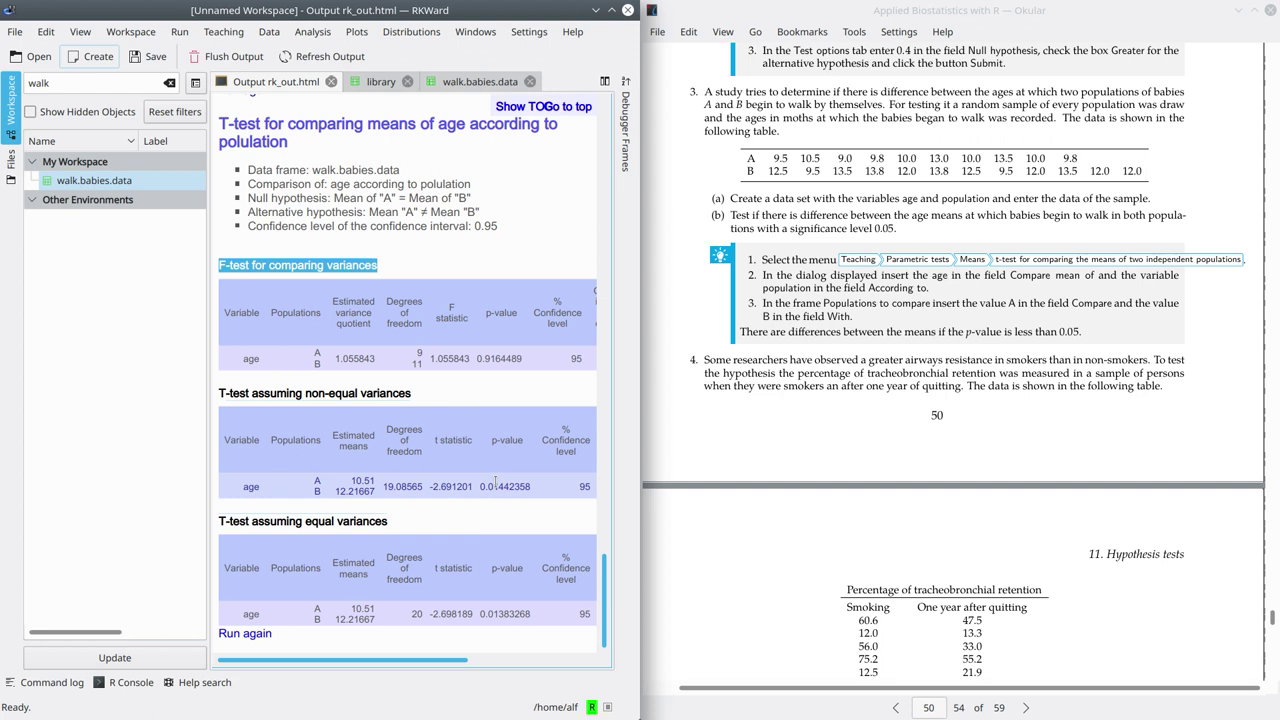
pyautogui.click(294, 268)
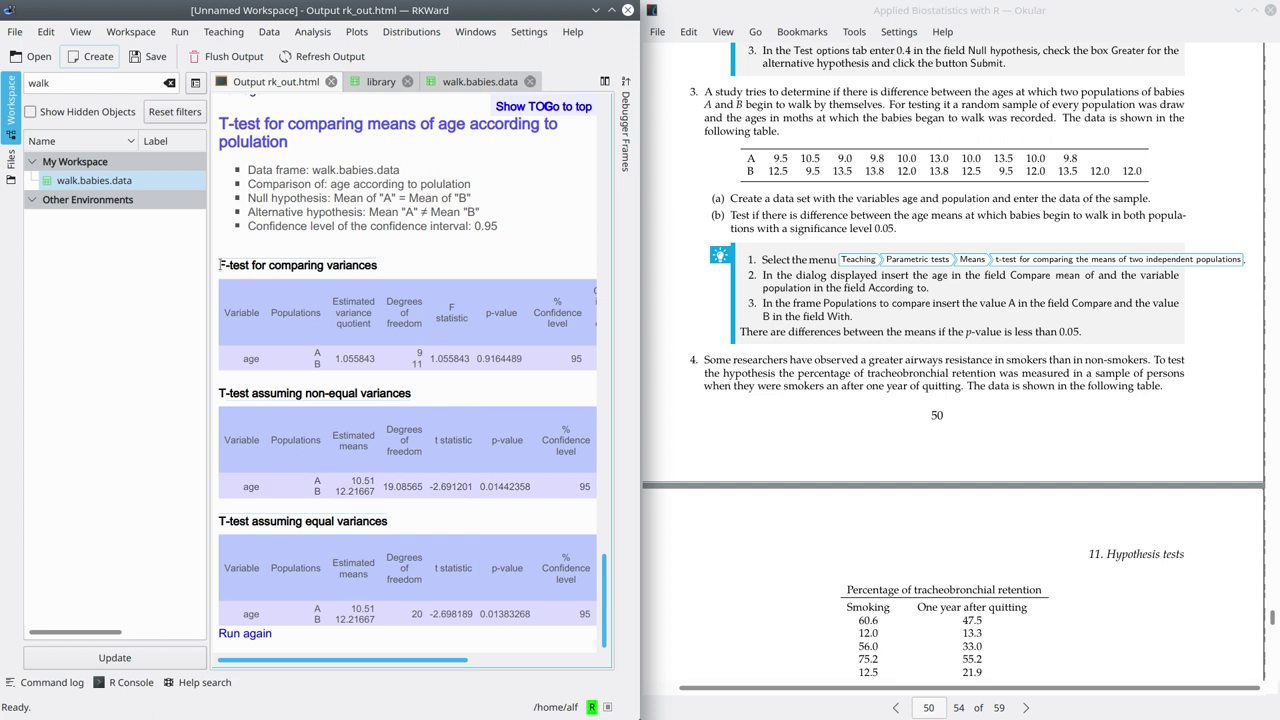
pyautogui.moveTo(220, 266); pyautogui.dragTo(379, 262)
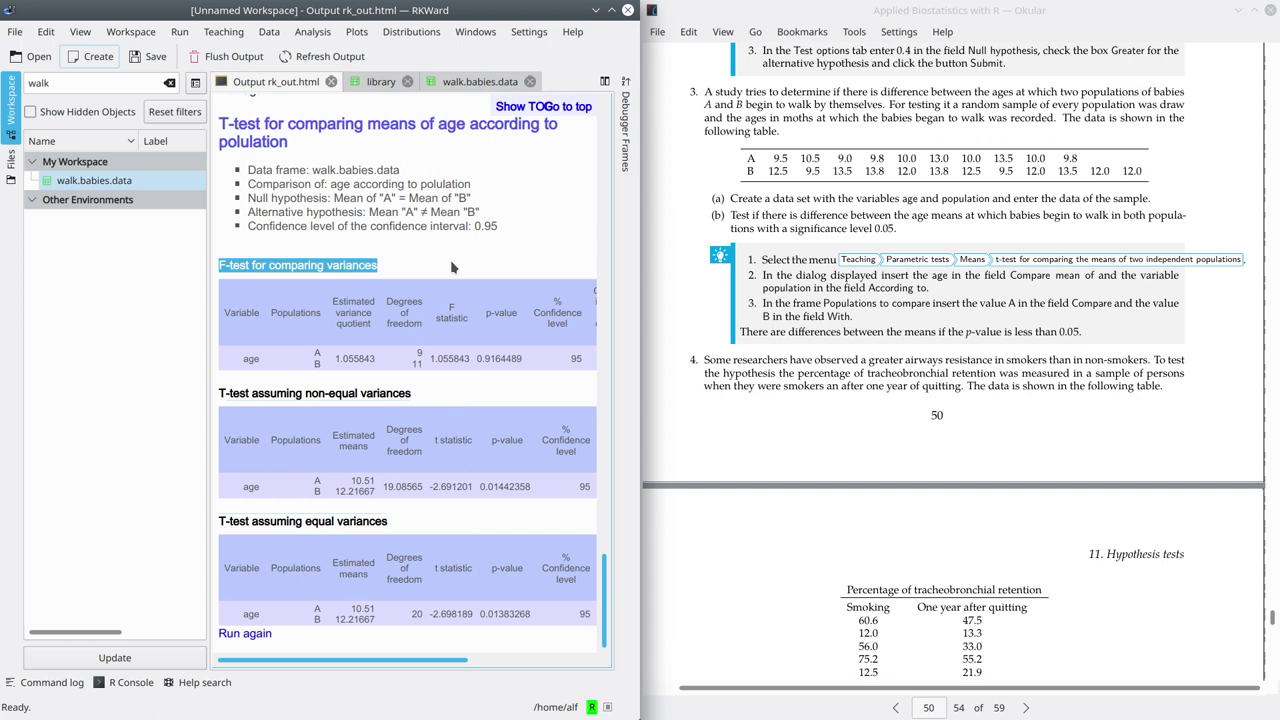
# - Mark the p-values of the F-test and the equal variances t-test, and widen the output to show the confidence intervals
pyautogui.doubleClick(484, 358)
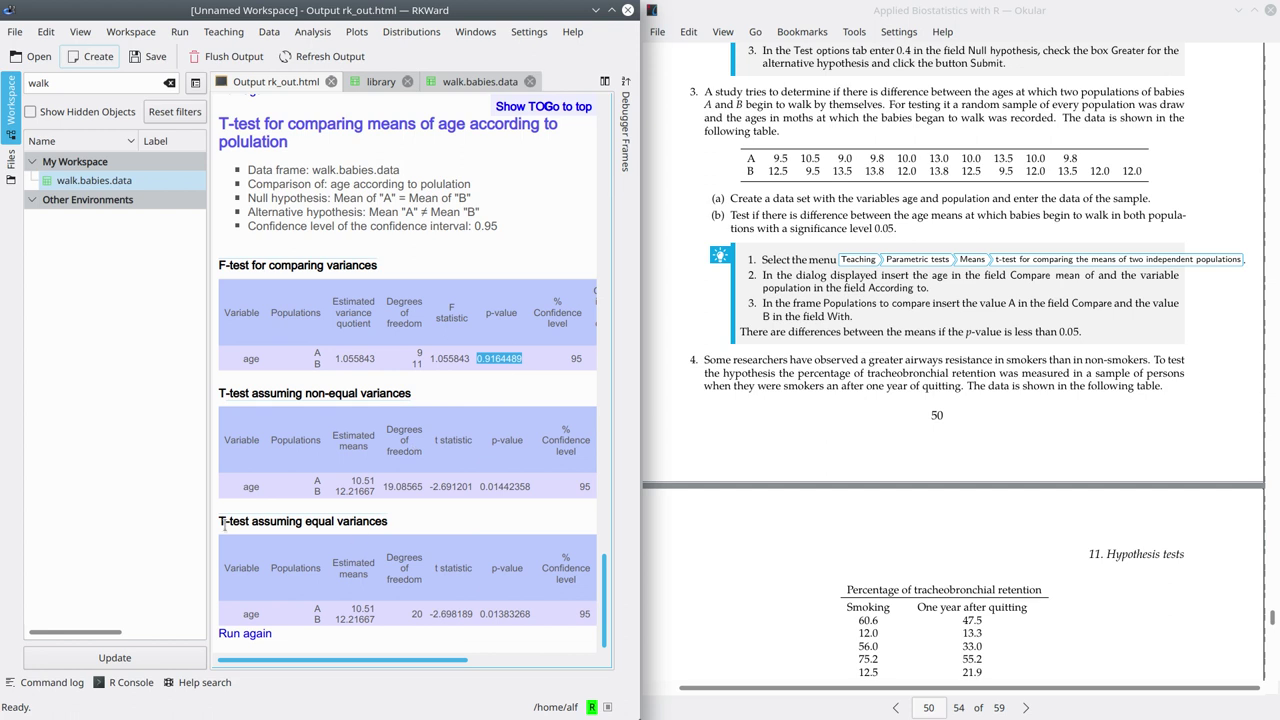
pyautogui.moveTo(226, 521); pyautogui.dragTo(390, 519)
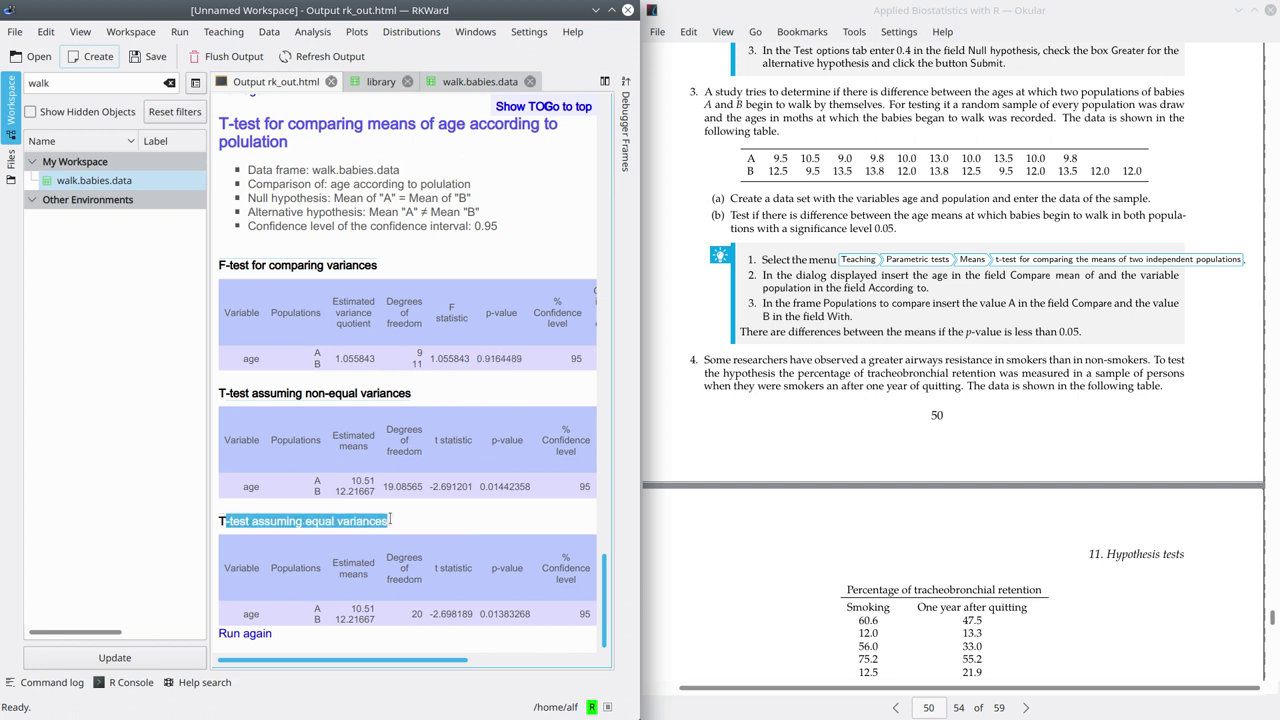
pyautogui.doubleClick(505, 614)
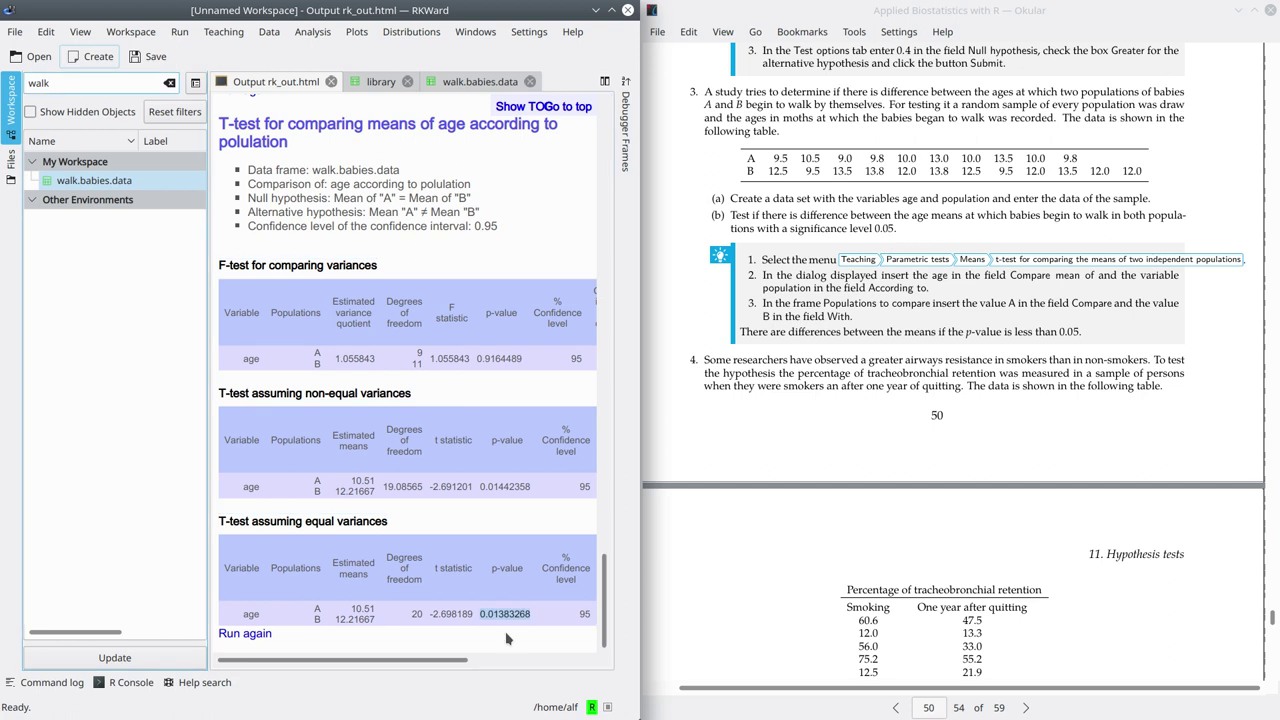
pyautogui.click(11, 102)
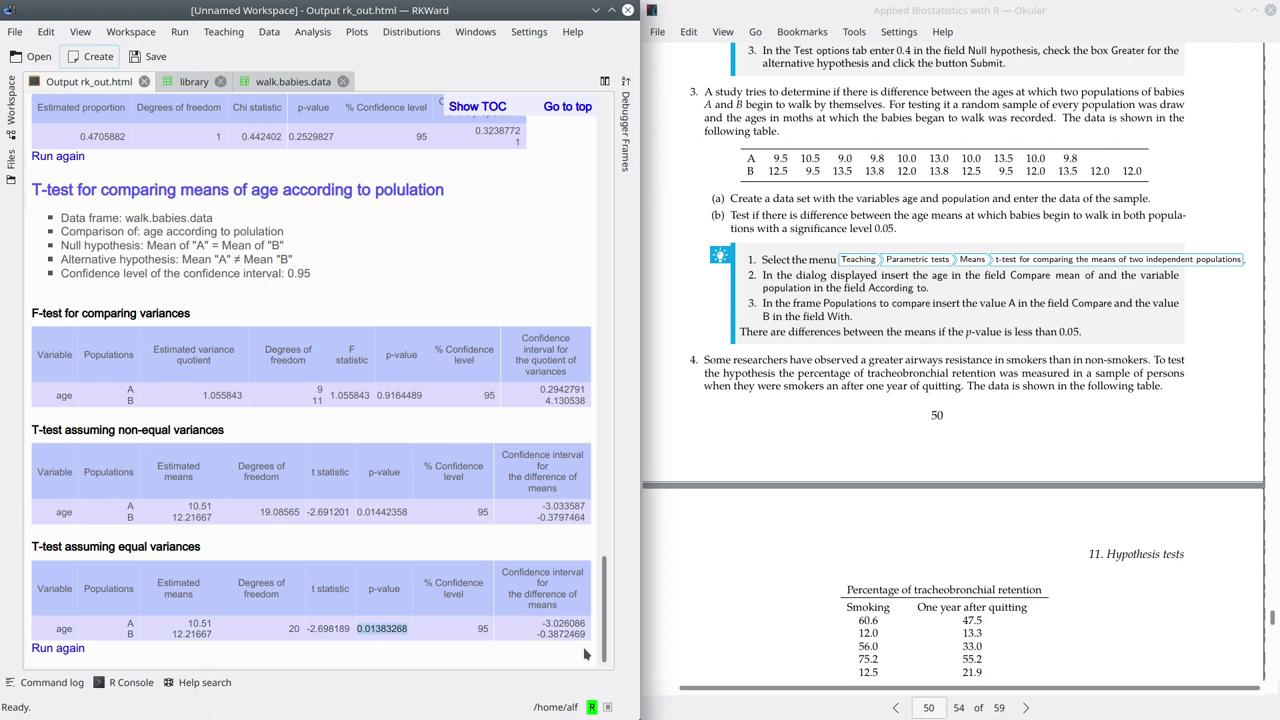
# - Go on to exercise 4, filter the workspace for reten and expand the matching objects of package:rk.Teaching
pyautogui.scroll(-3, 780, 411)
pyautogui.scroll(-1, 780, 411)
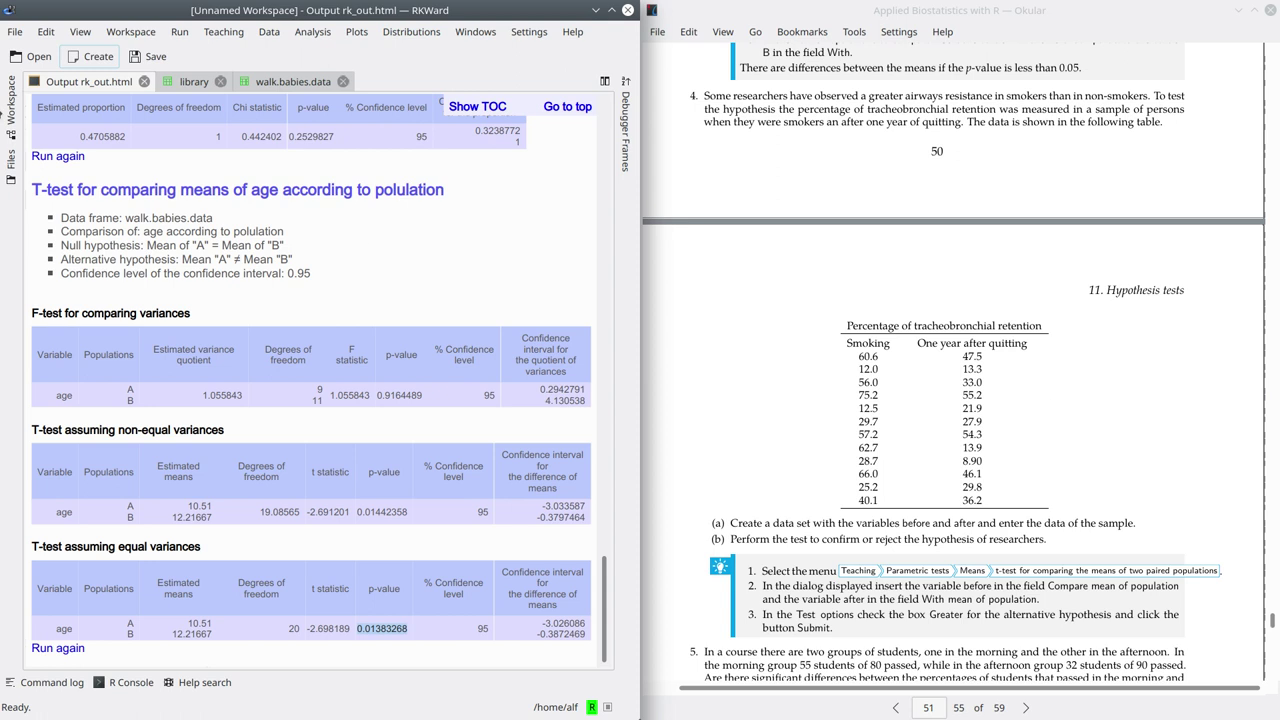
pyautogui.click(11, 100)
pyautogui.doubleClick(38, 83)
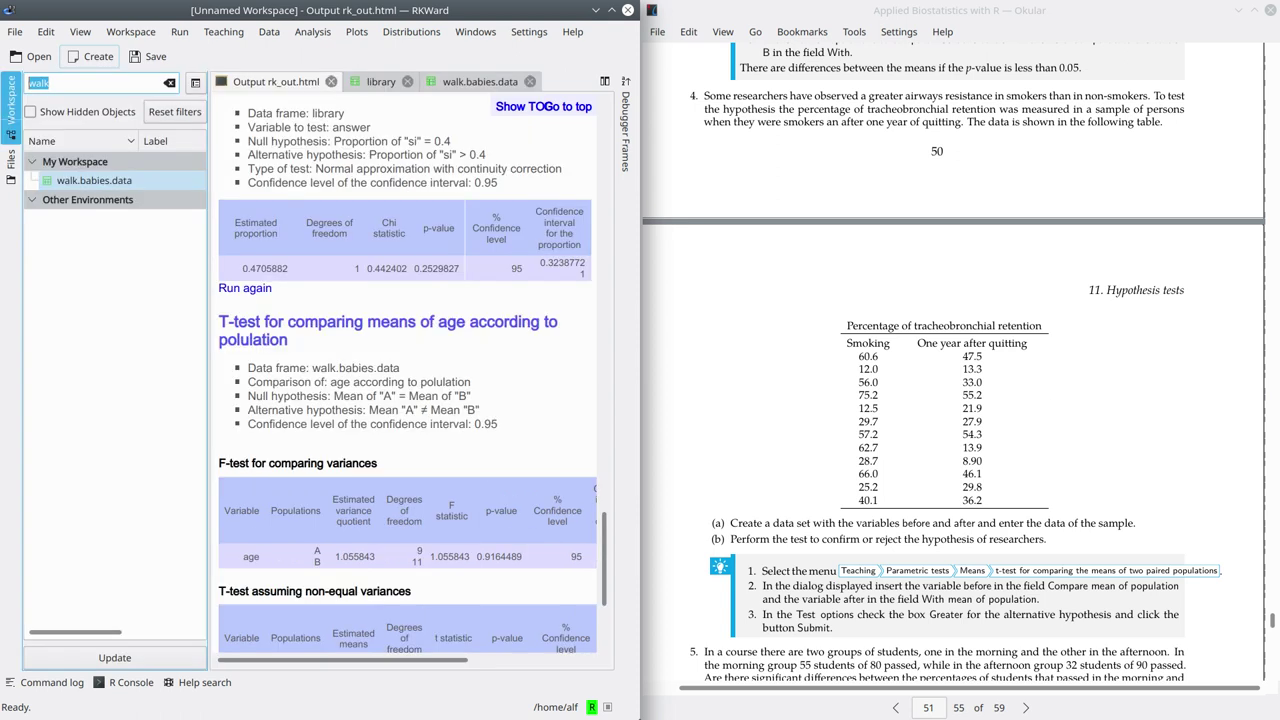
pyautogui.write('reten')
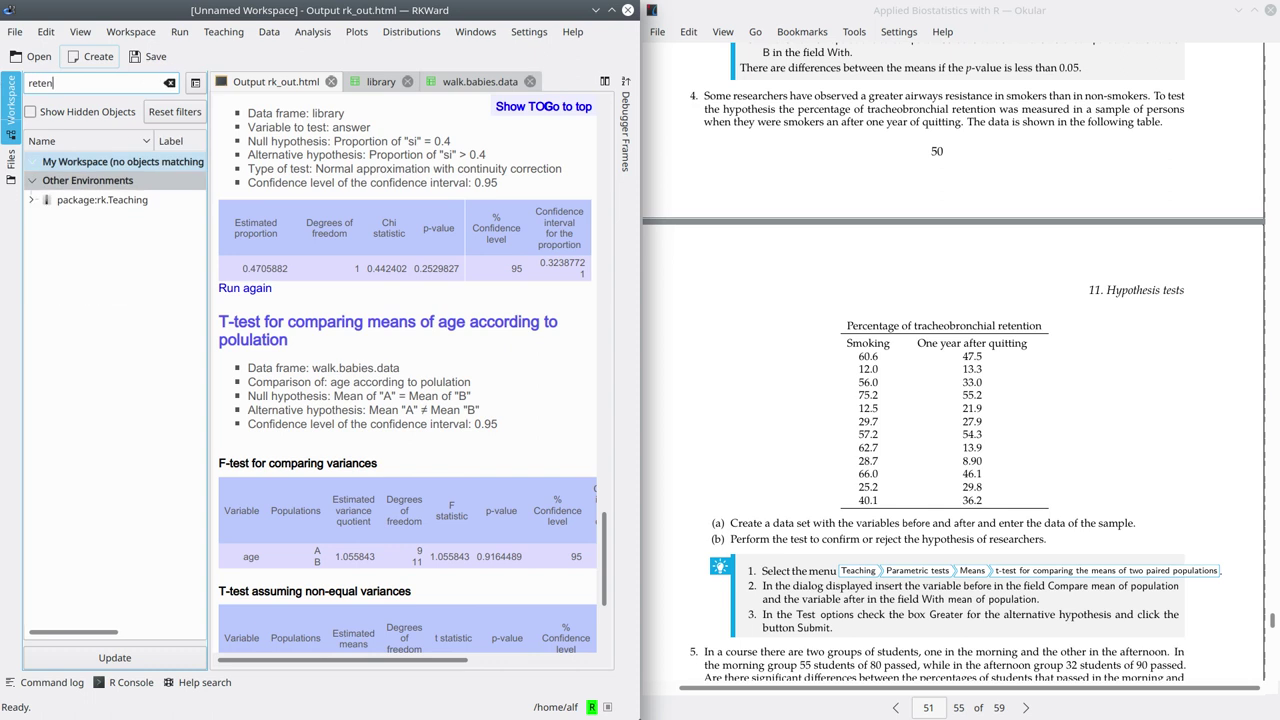
pyautogui.click(32, 200)
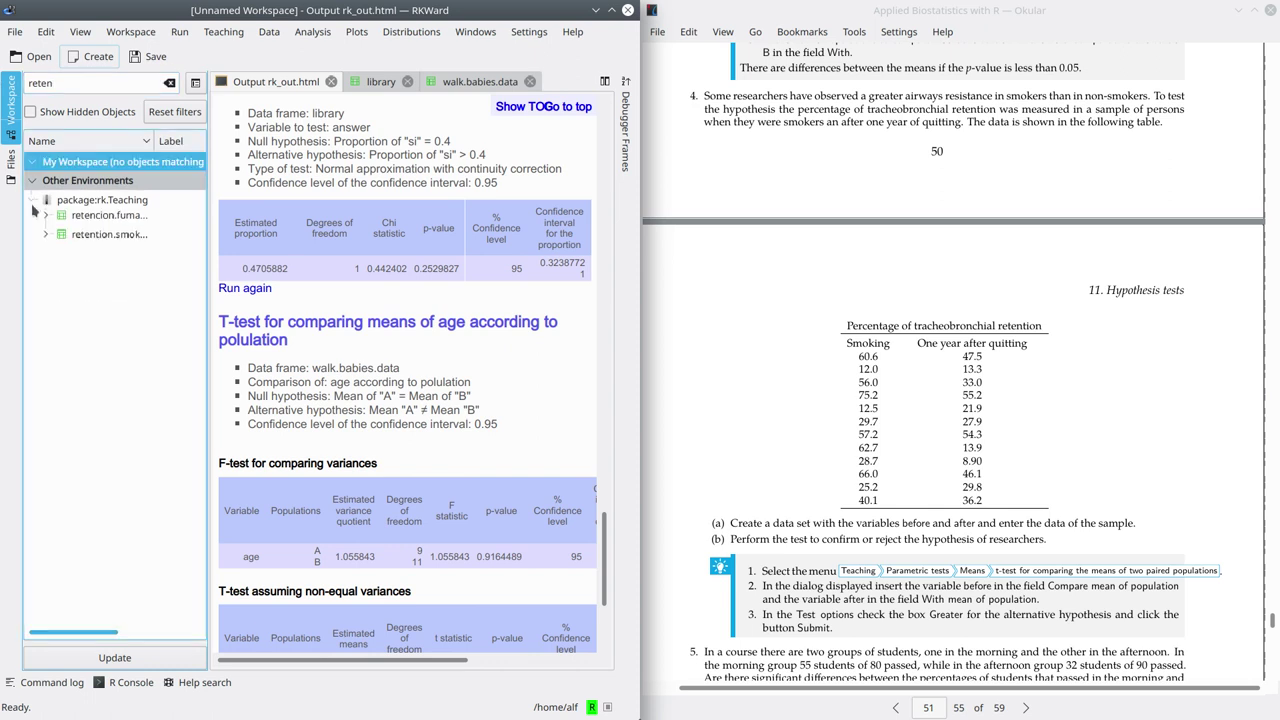
# - Copy the retention.smokers data set from package:rk.Teaching to .GlobalEnv and open the copy in the data editor
pyautogui.rightClick(97, 240)
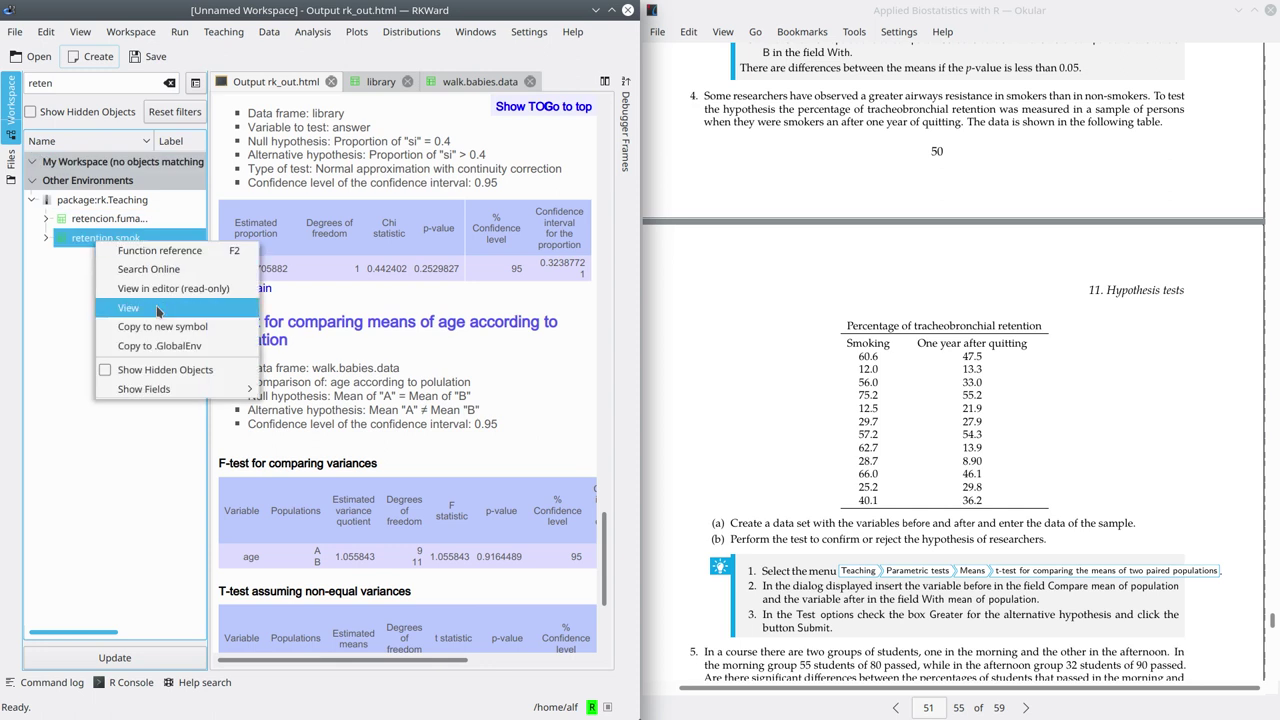
pyautogui.click(176, 346)
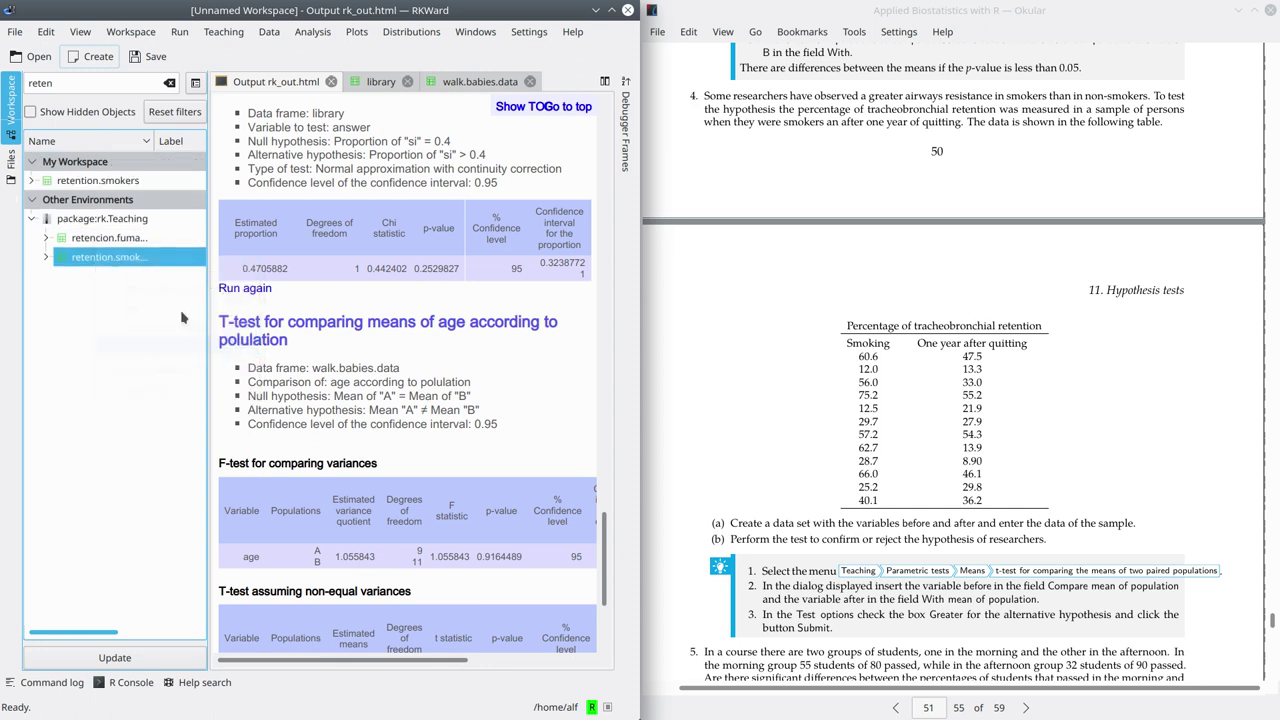
pyautogui.doubleClick(98, 181)
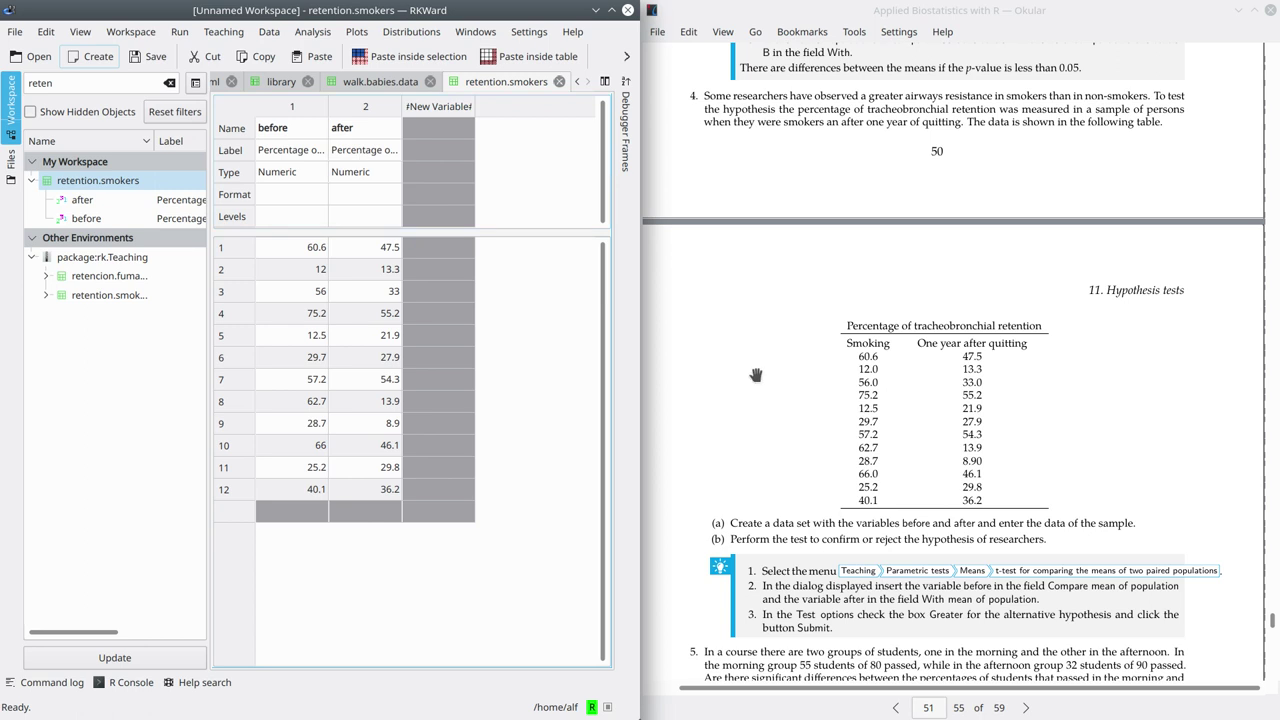
# - Set up a t-test for two paired populations comparing the mean of before with the mean of after in retention.smokers
pyautogui.scroll(-9, 756, 375)
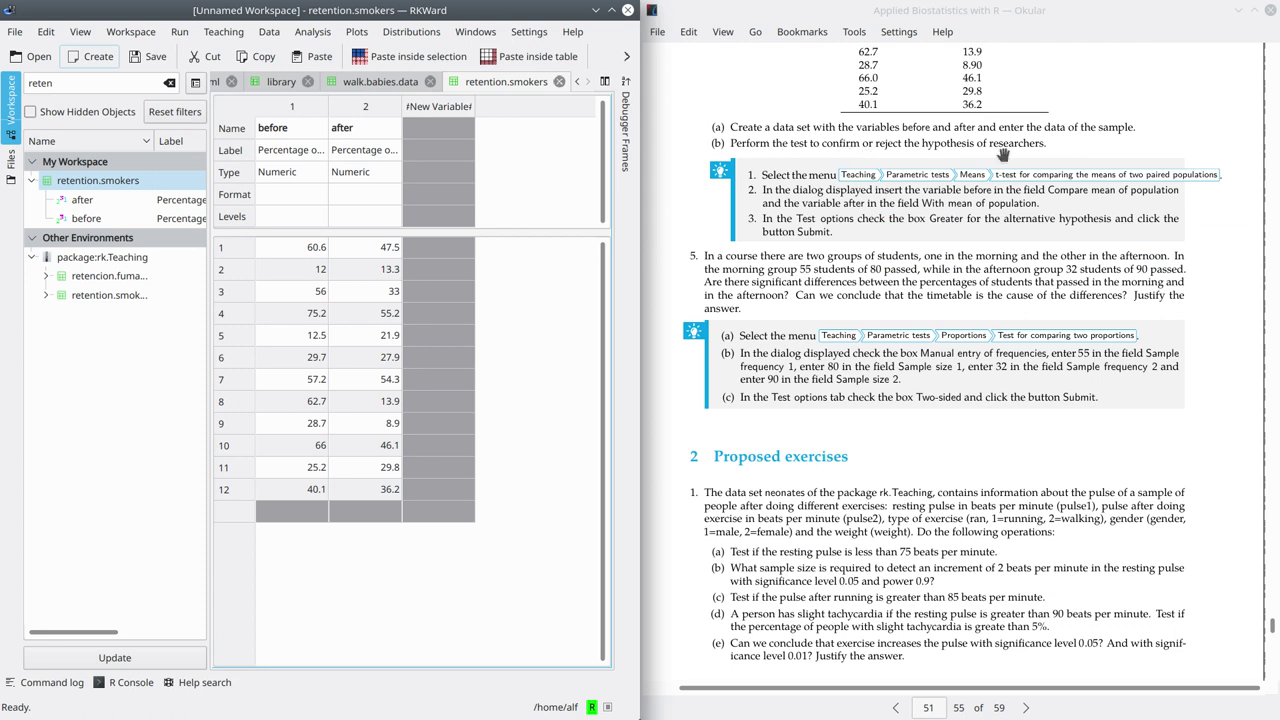
pyautogui.scroll(1, 1073, 190)
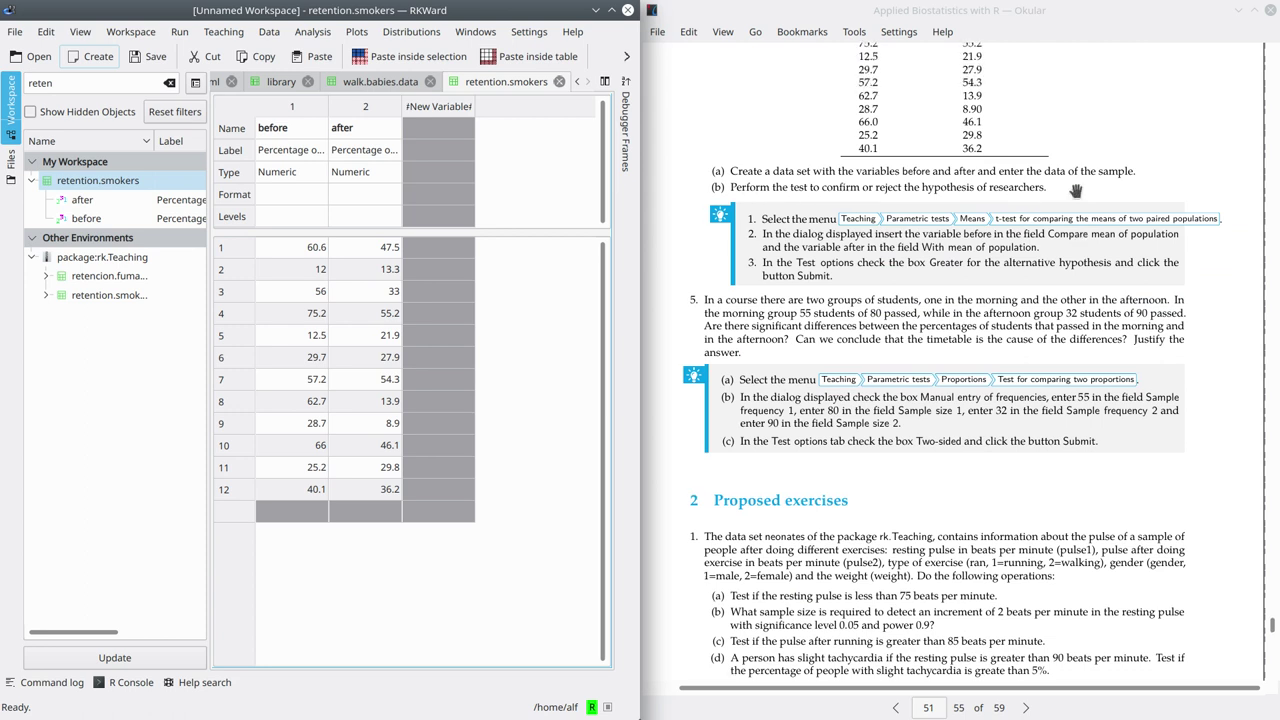
pyautogui.scroll(7, 1075, 190)
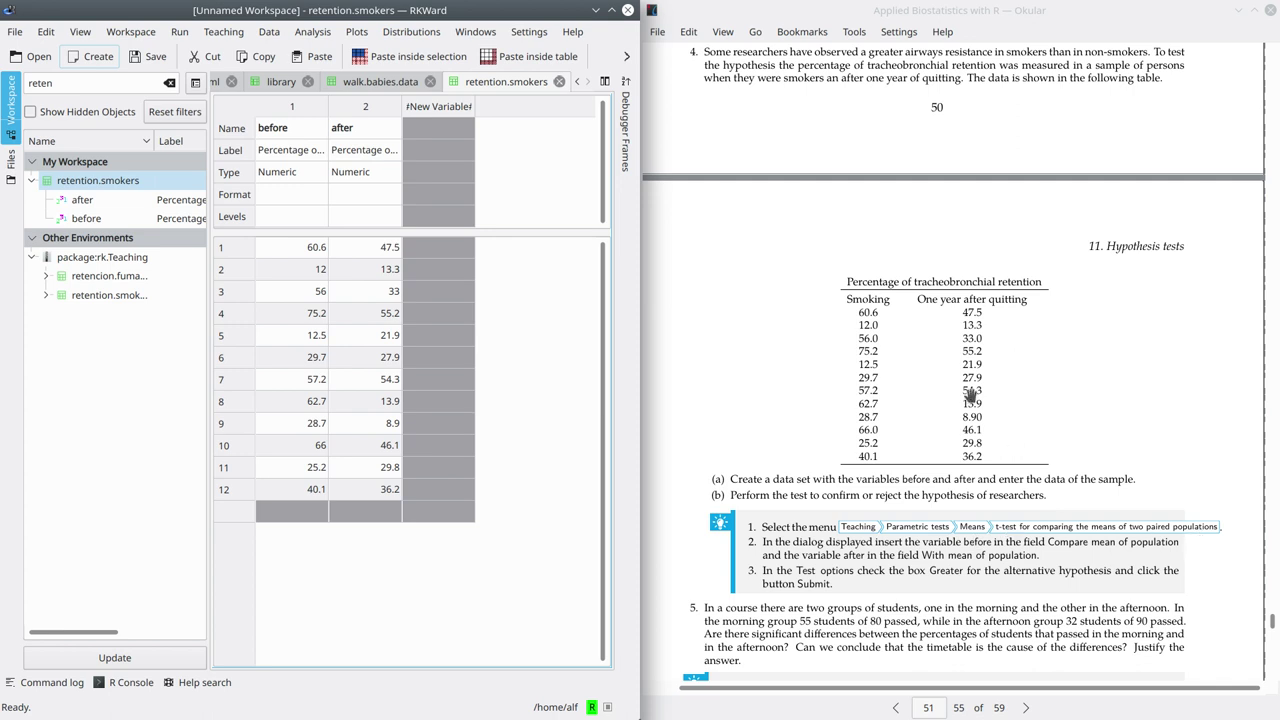
pyautogui.click(223, 32)
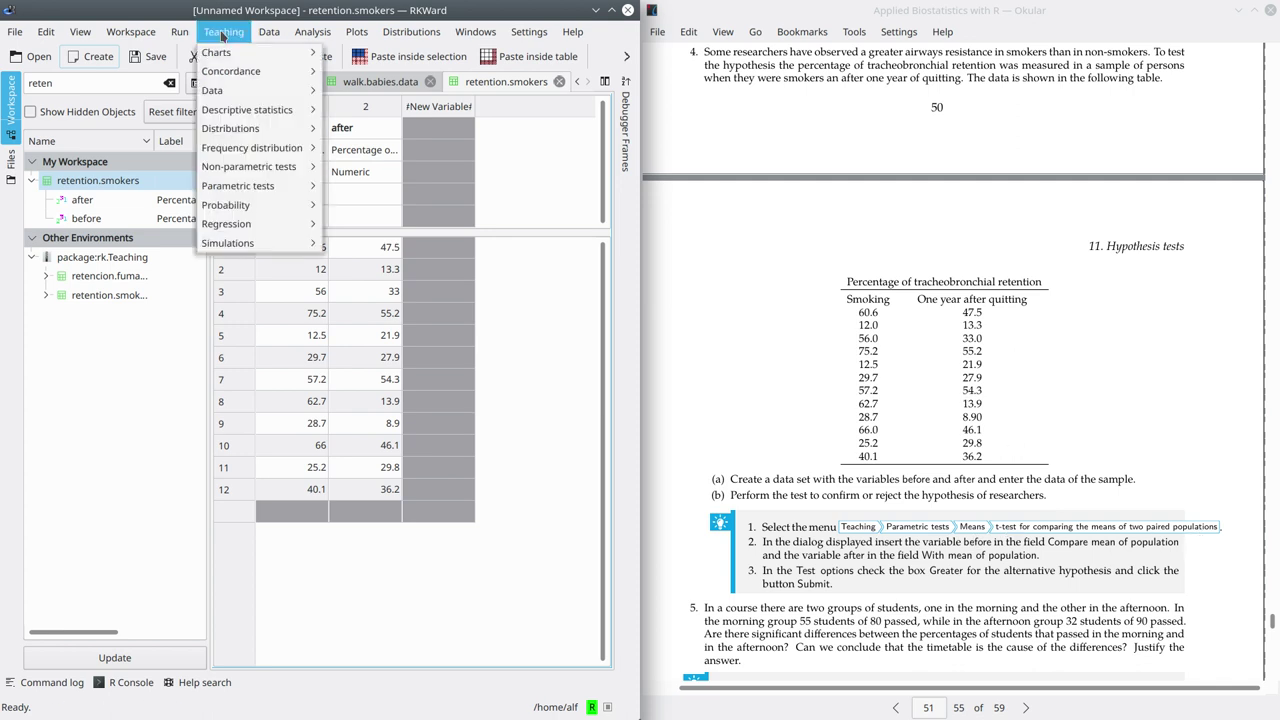
pyautogui.moveTo(247, 188)
pyautogui.moveTo(352, 197)
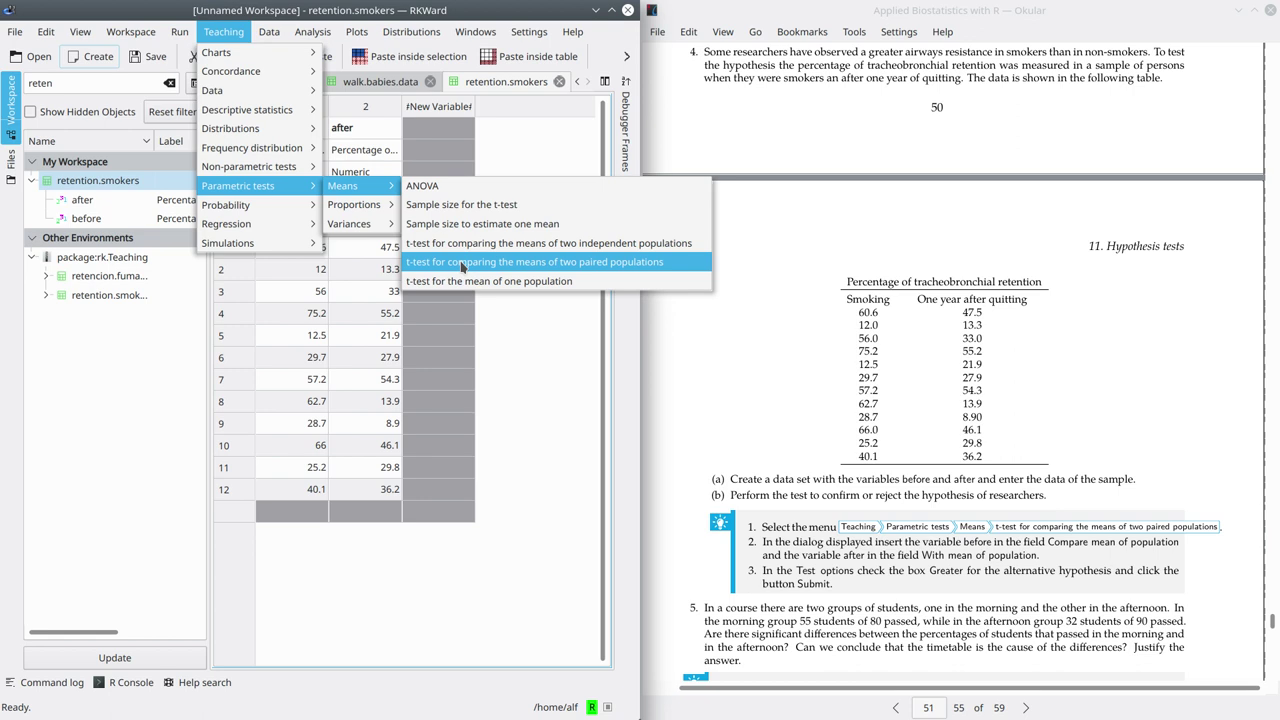
pyautogui.click(462, 267)
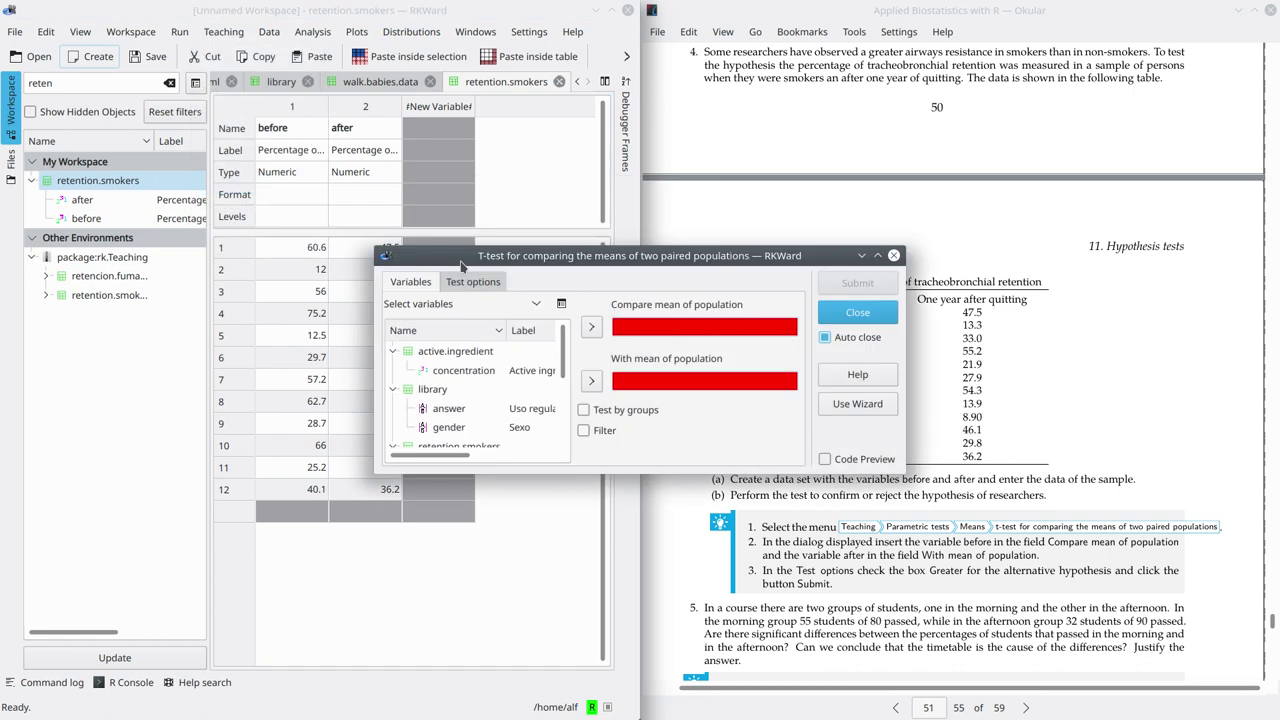
pyautogui.scroll(-2, 485, 405)
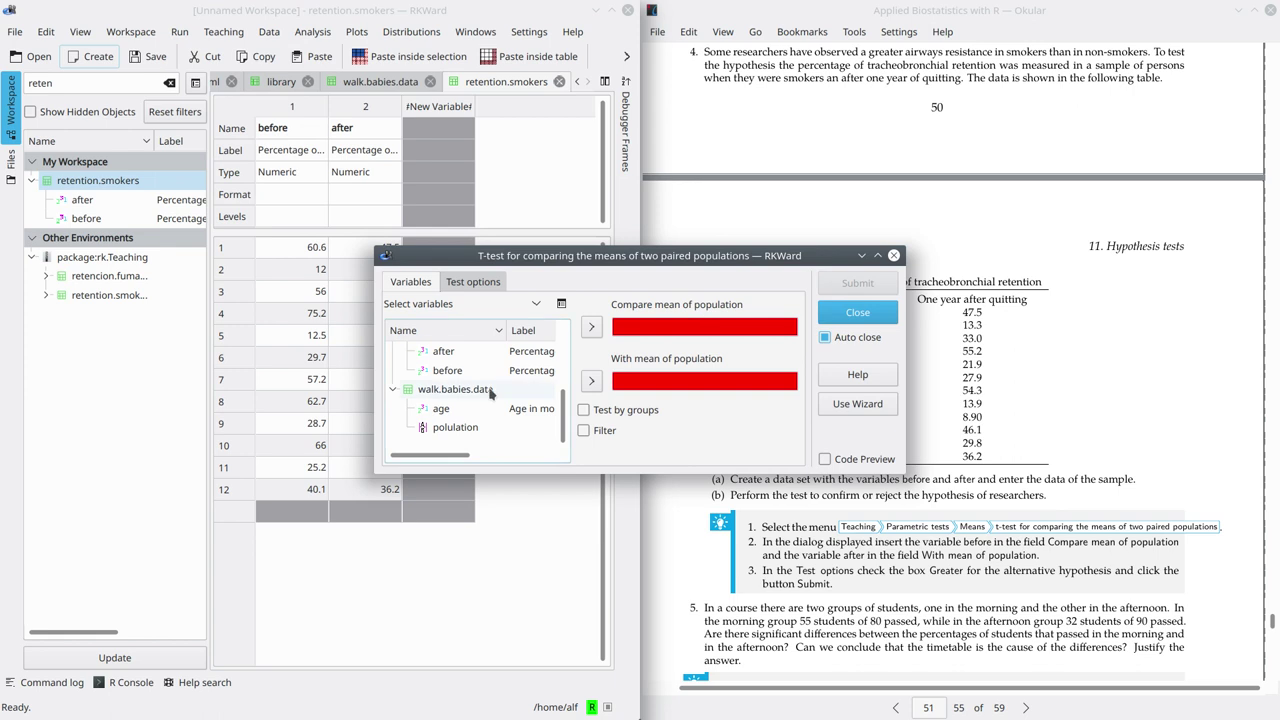
pyautogui.scroll(1, 490, 394)
pyautogui.click(447, 427)
pyautogui.click(591, 327)
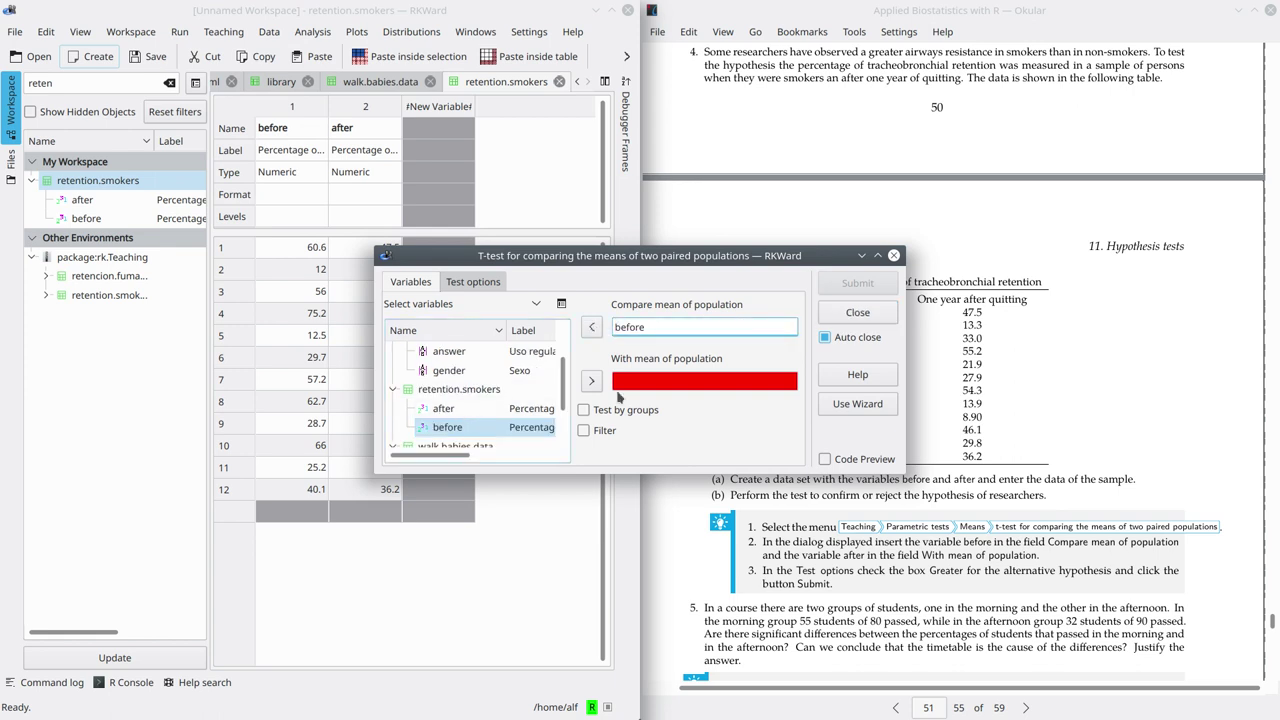
pyautogui.click(443, 408)
pyautogui.click(591, 380)
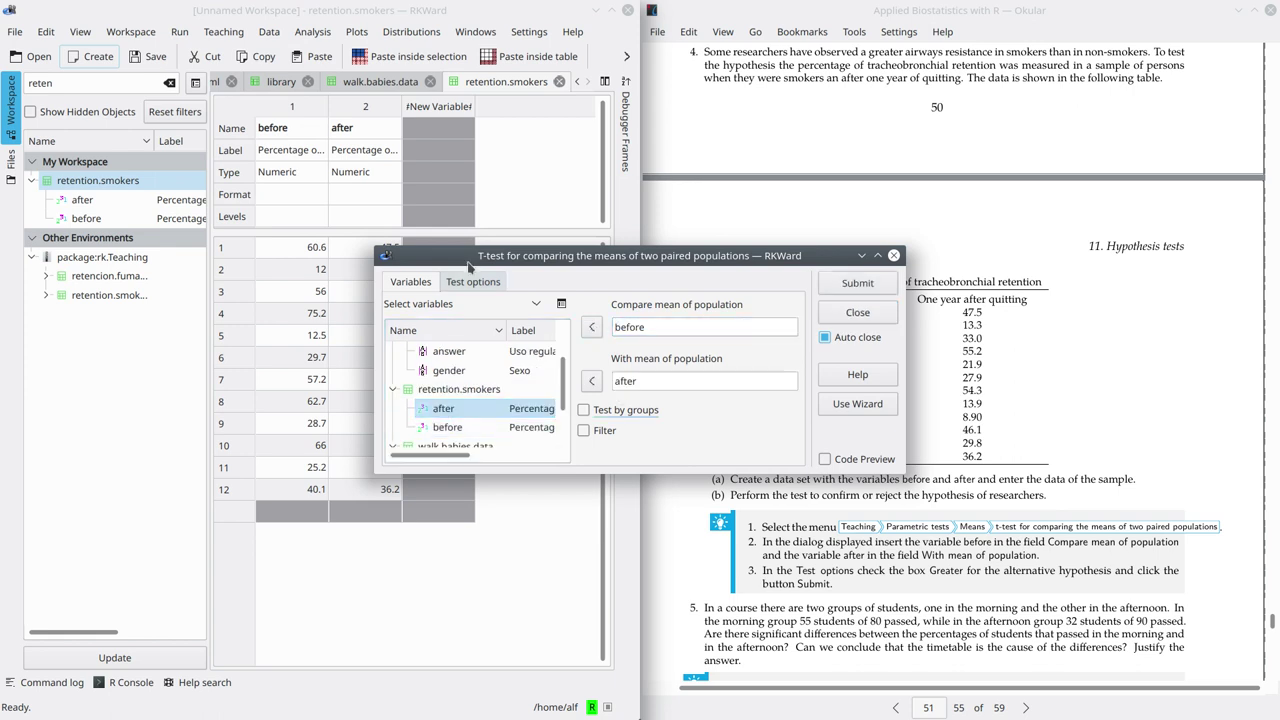
# - Set the alternative hypothesis to Greater, run the paired t-test and mark its p-value in the output
pyautogui.click(493, 284)
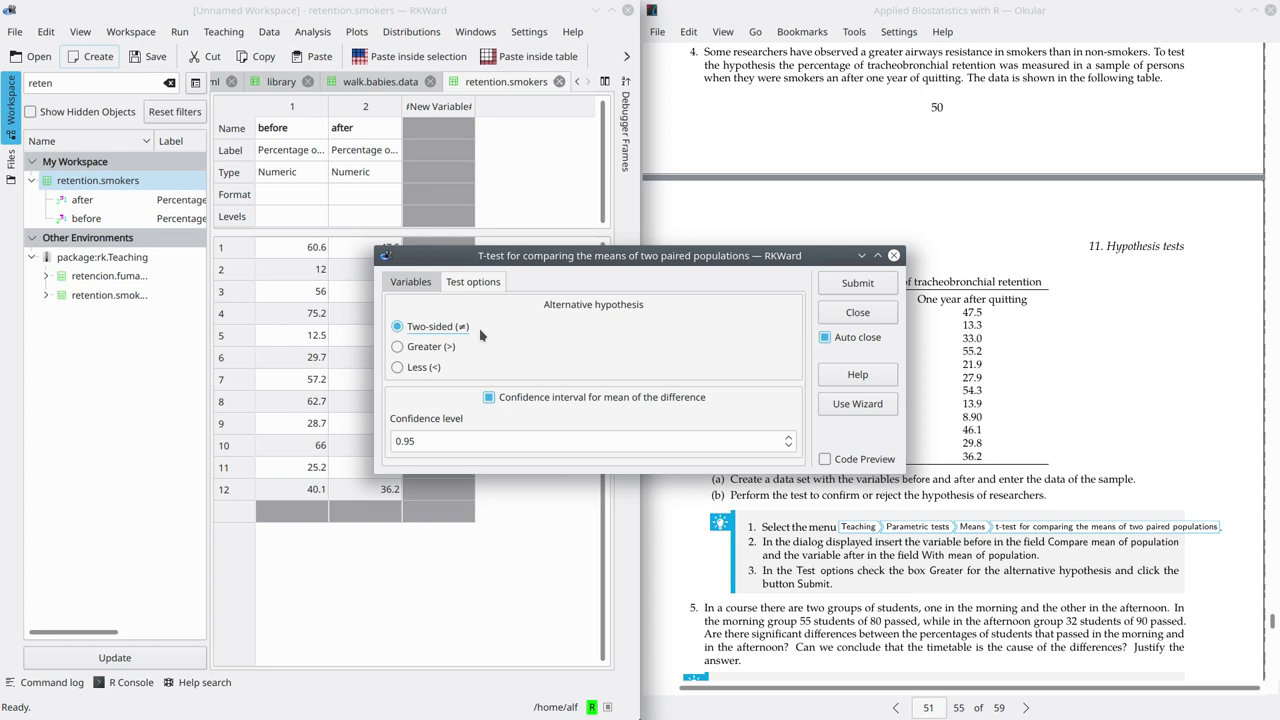
pyautogui.click(417, 350)
pyautogui.click(866, 289)
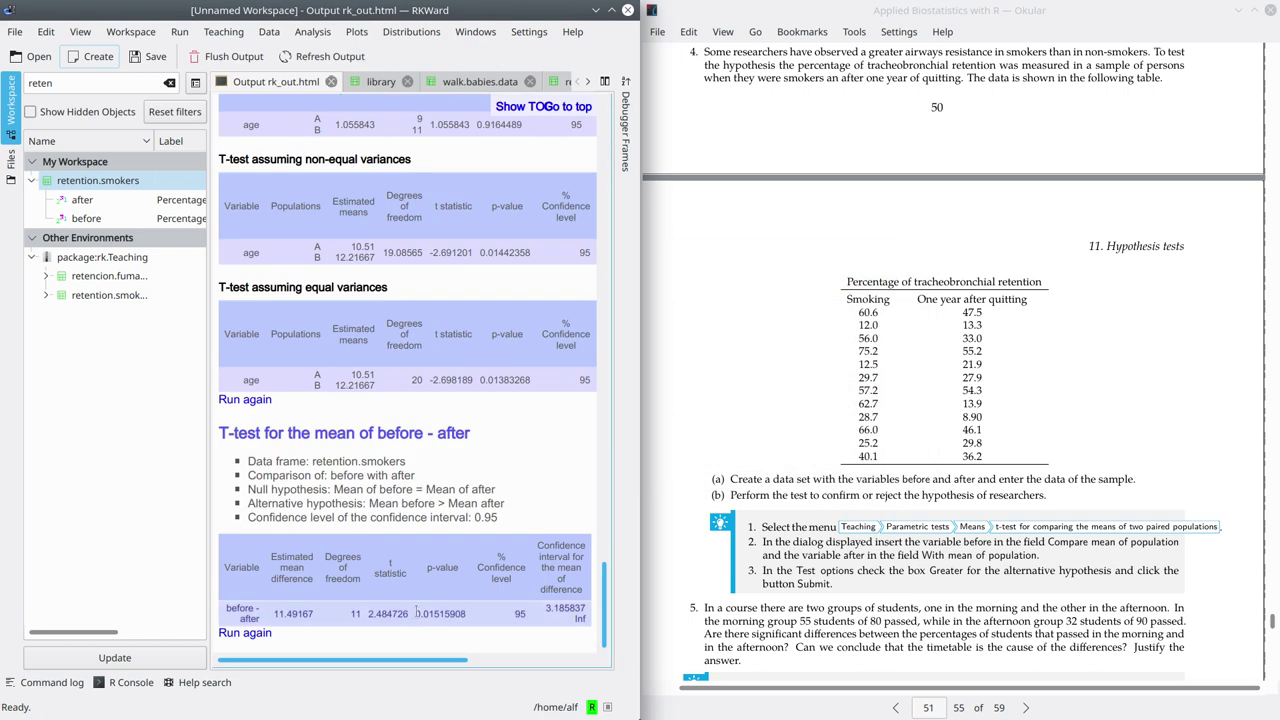
pyautogui.moveTo(416, 612); pyautogui.dragTo(474, 630)
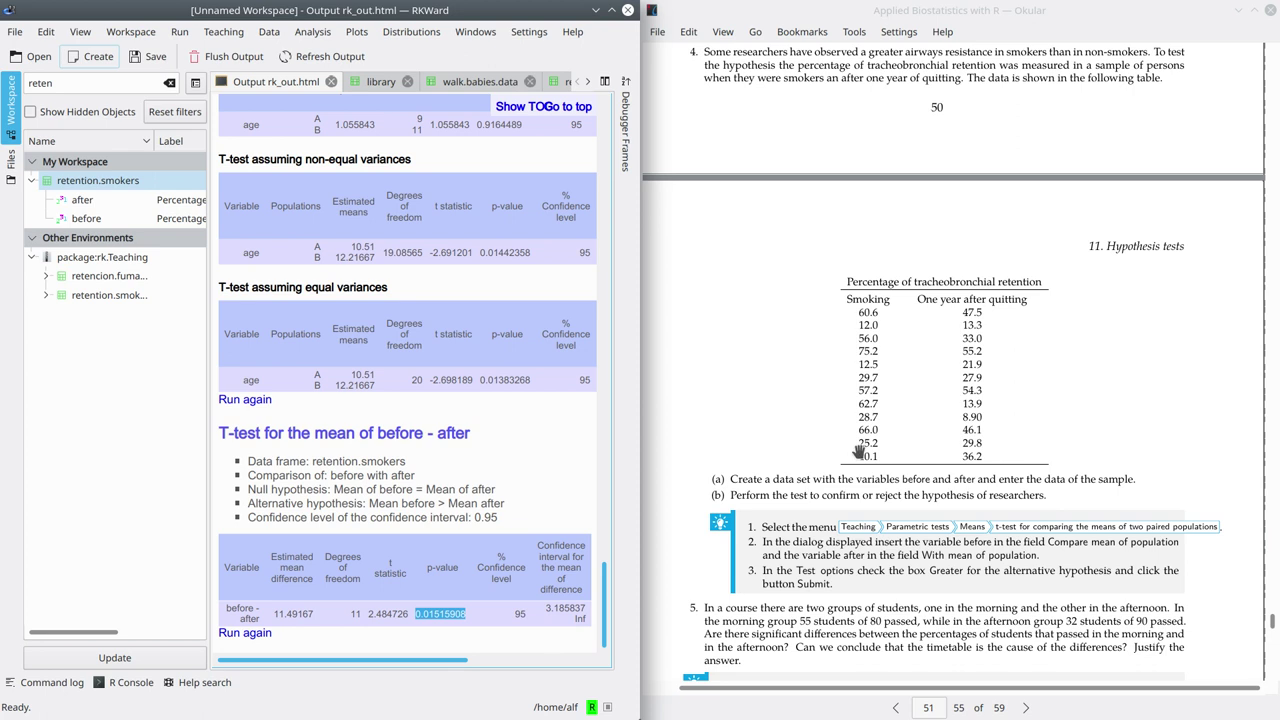
# - Go on to exercise 5, start the test for comparing two proportions and enable manual entry of frequencies
pyautogui.scroll(-10, 857, 452)
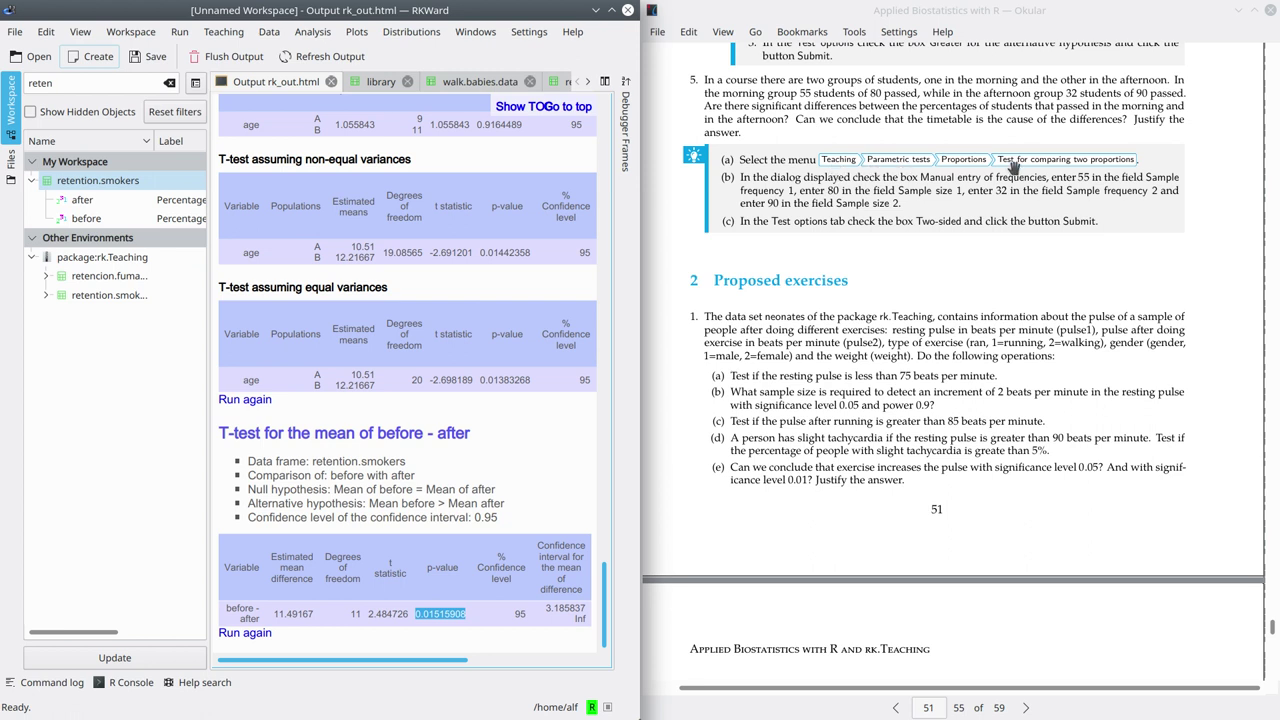
pyautogui.click(234, 36)
pyautogui.moveTo(238, 190)
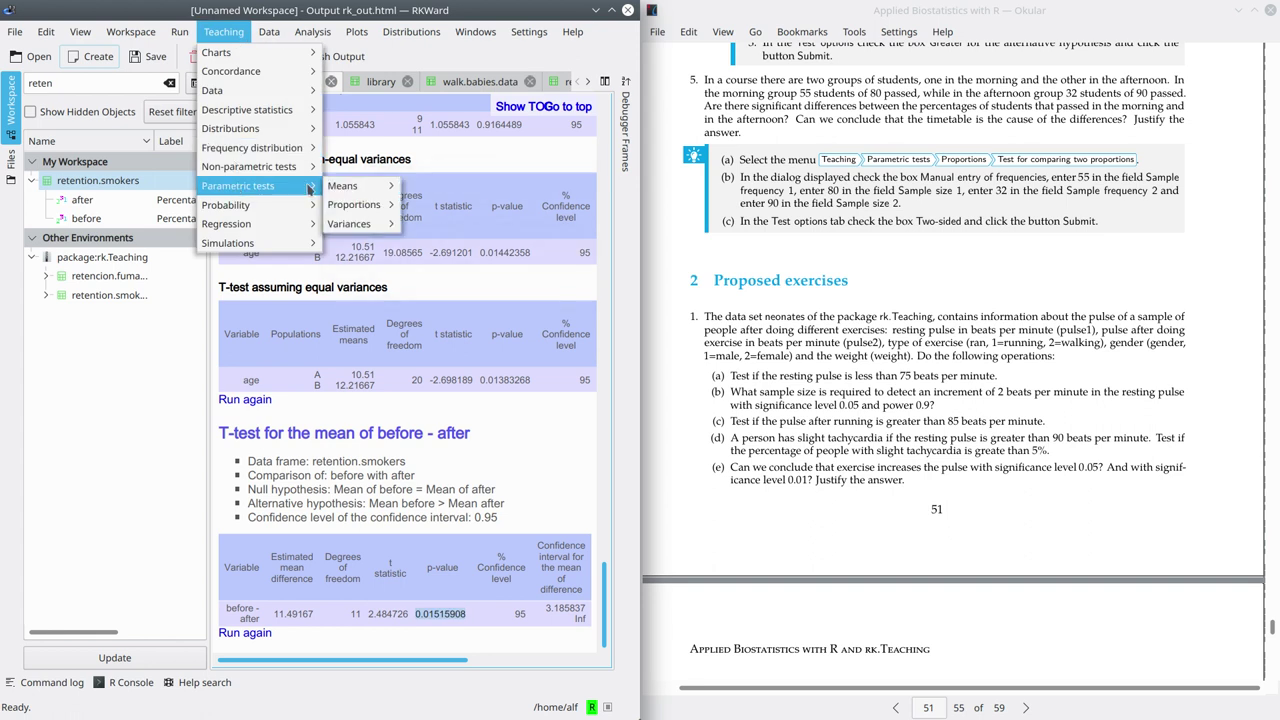
pyautogui.moveTo(352, 205)
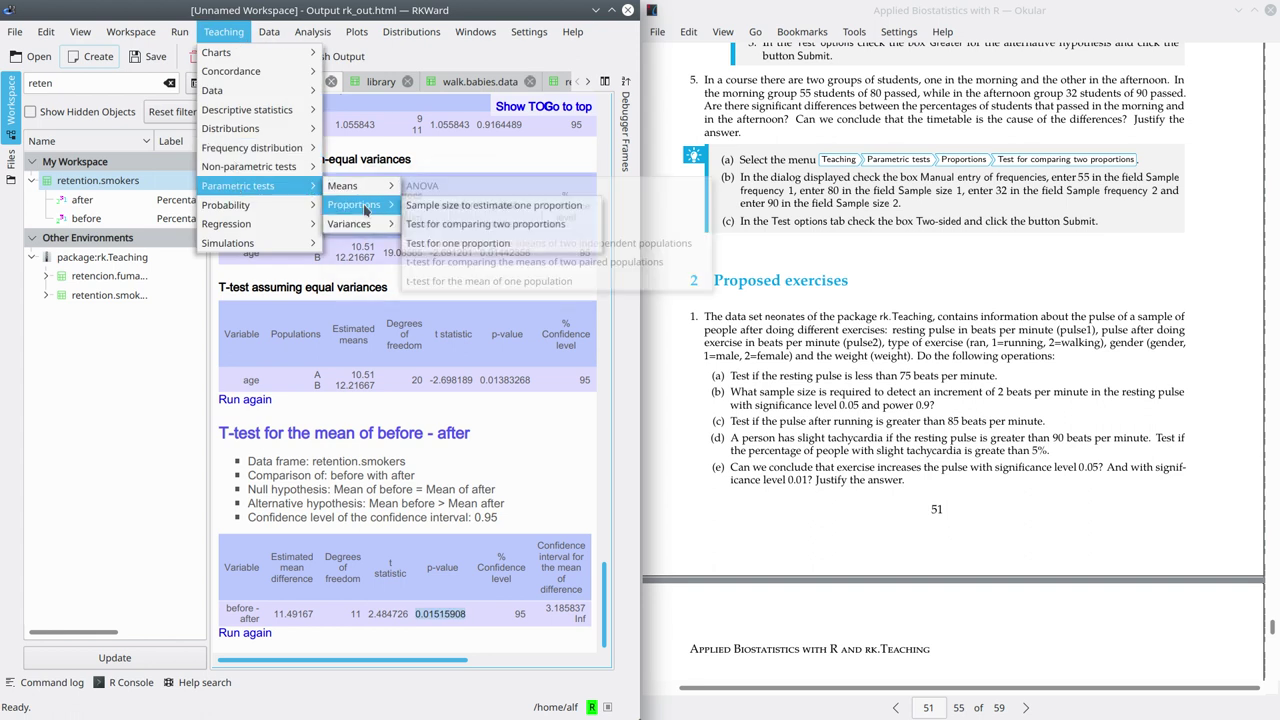
pyautogui.click(482, 224)
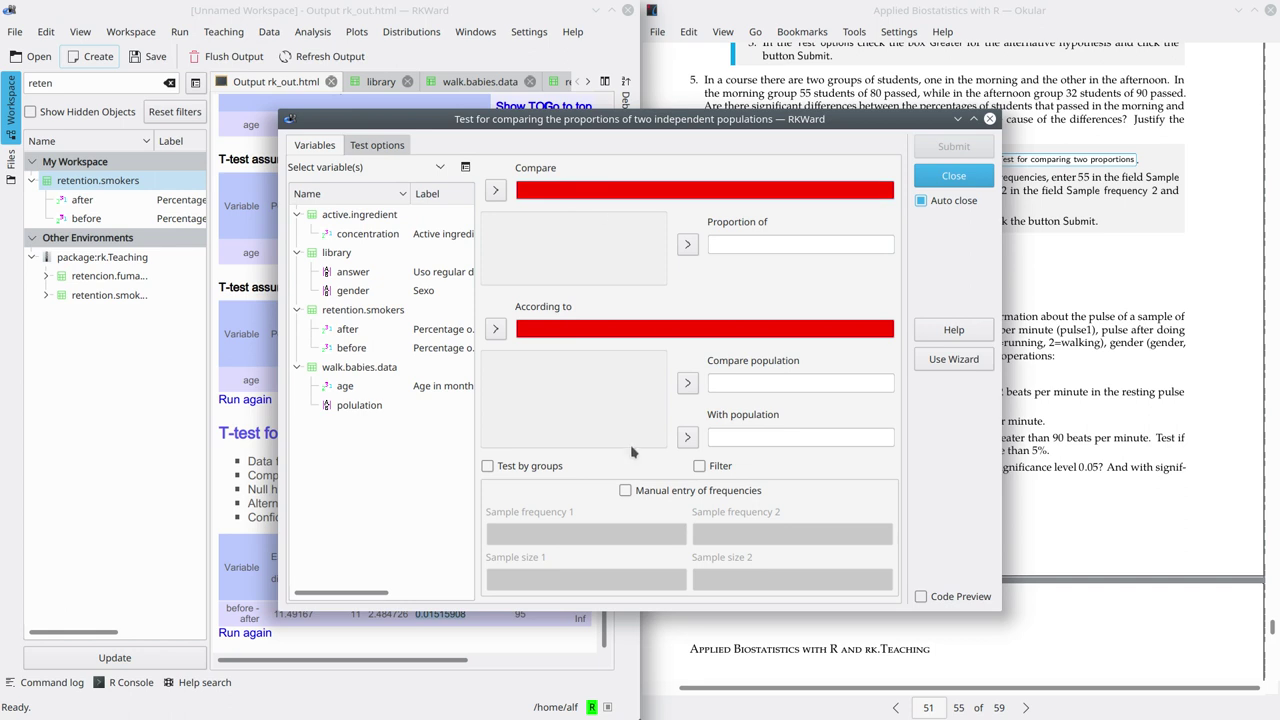
pyautogui.click(626, 491)
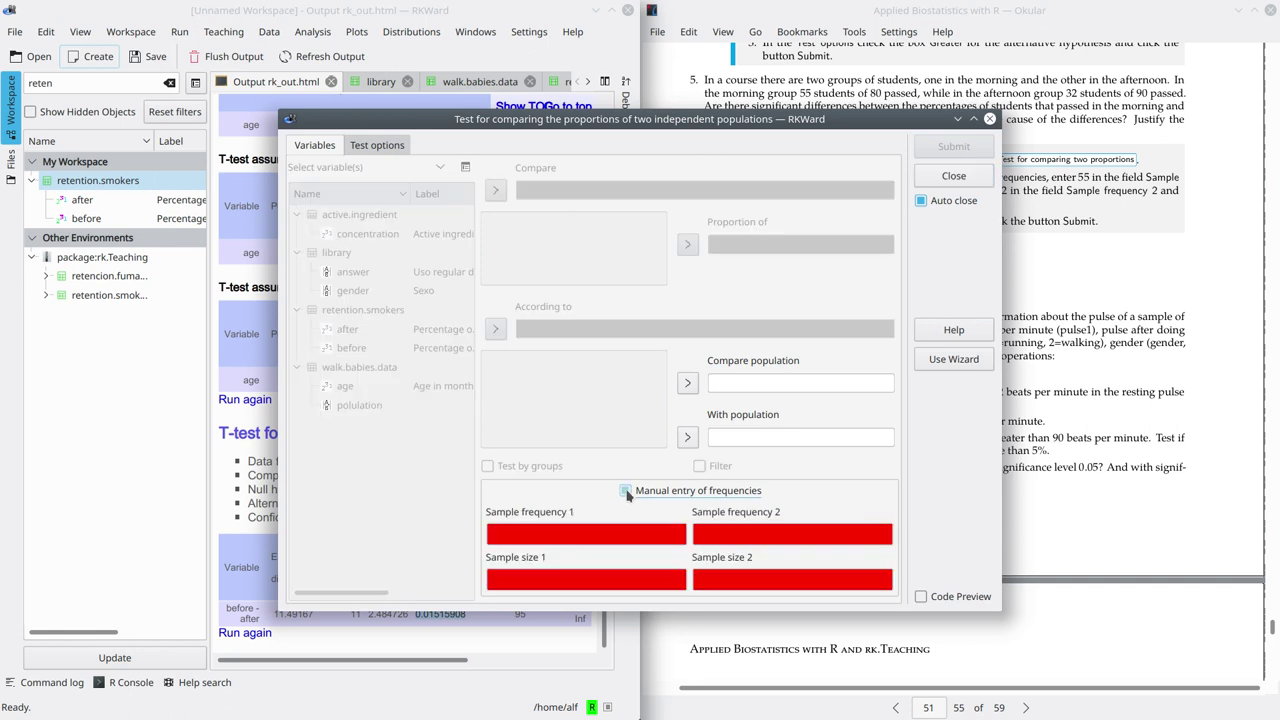
# - Enter sample frequency 55 with sample size 80 for the first group and frequency 32 with size 90 for the second
pyautogui.moveTo(693, 127); pyautogui.dragTo(699, 145)
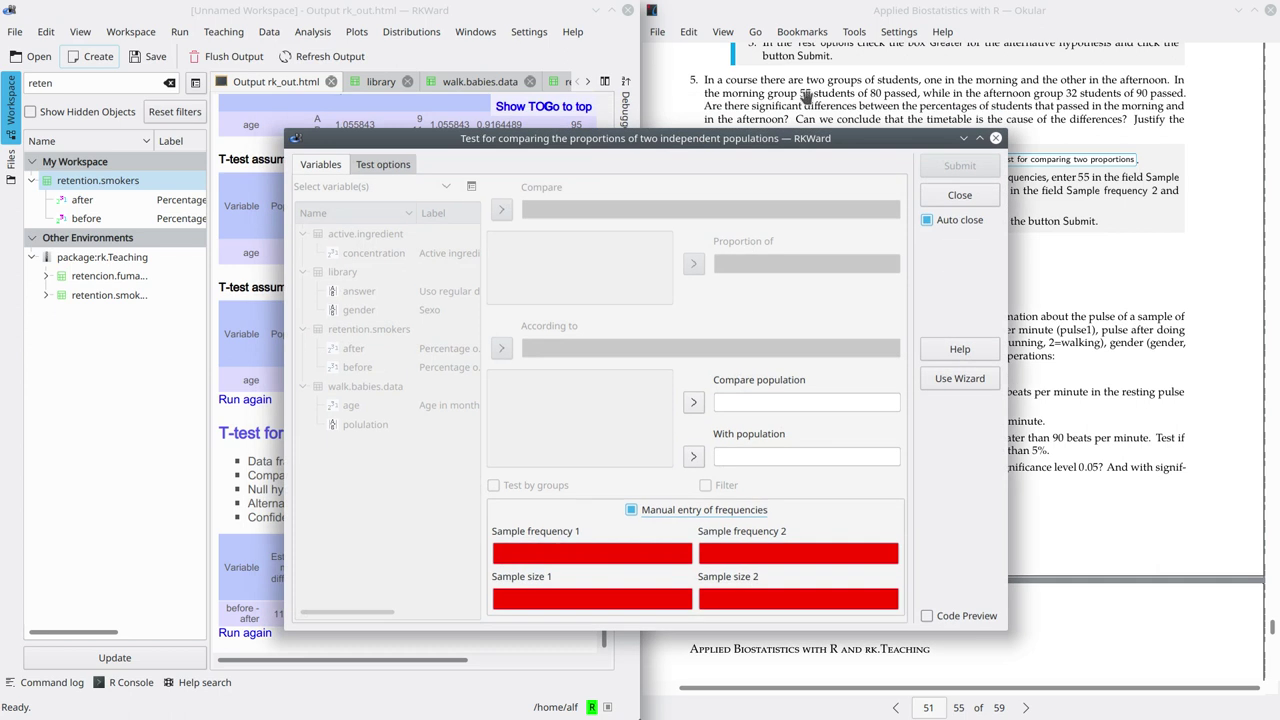
pyautogui.click(574, 550)
pyautogui.write('55')
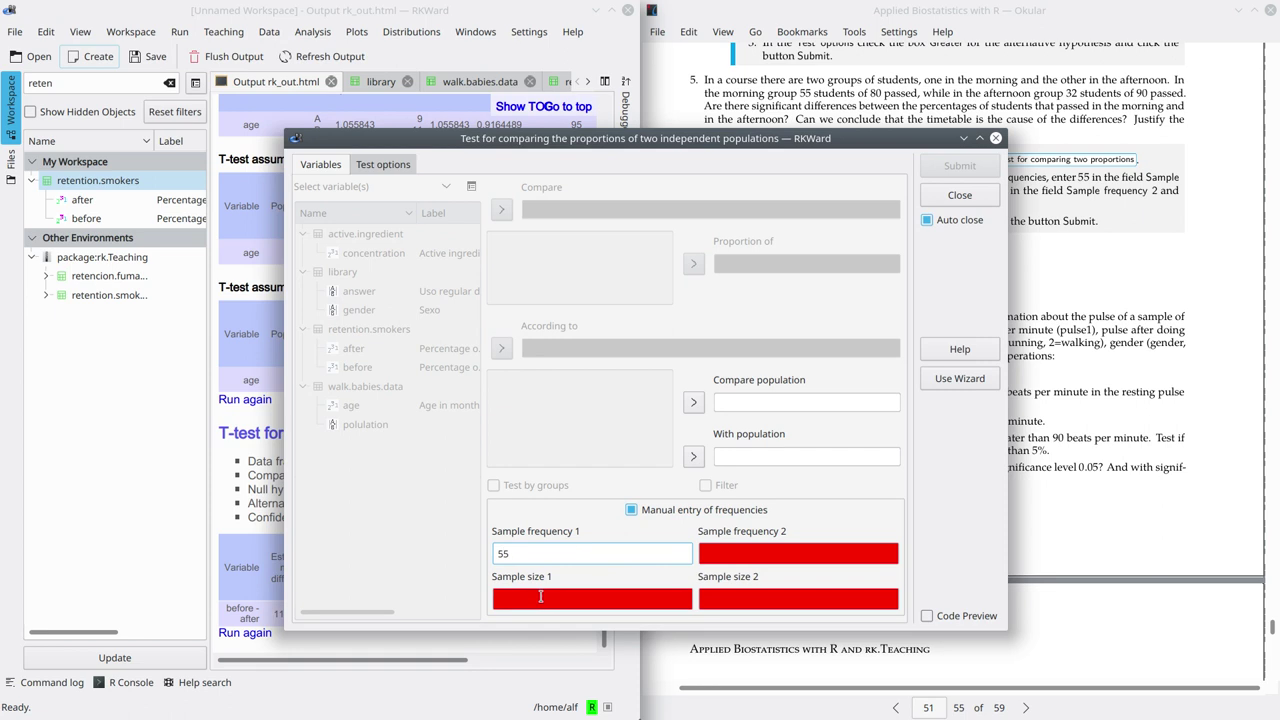
pyautogui.click(542, 600)
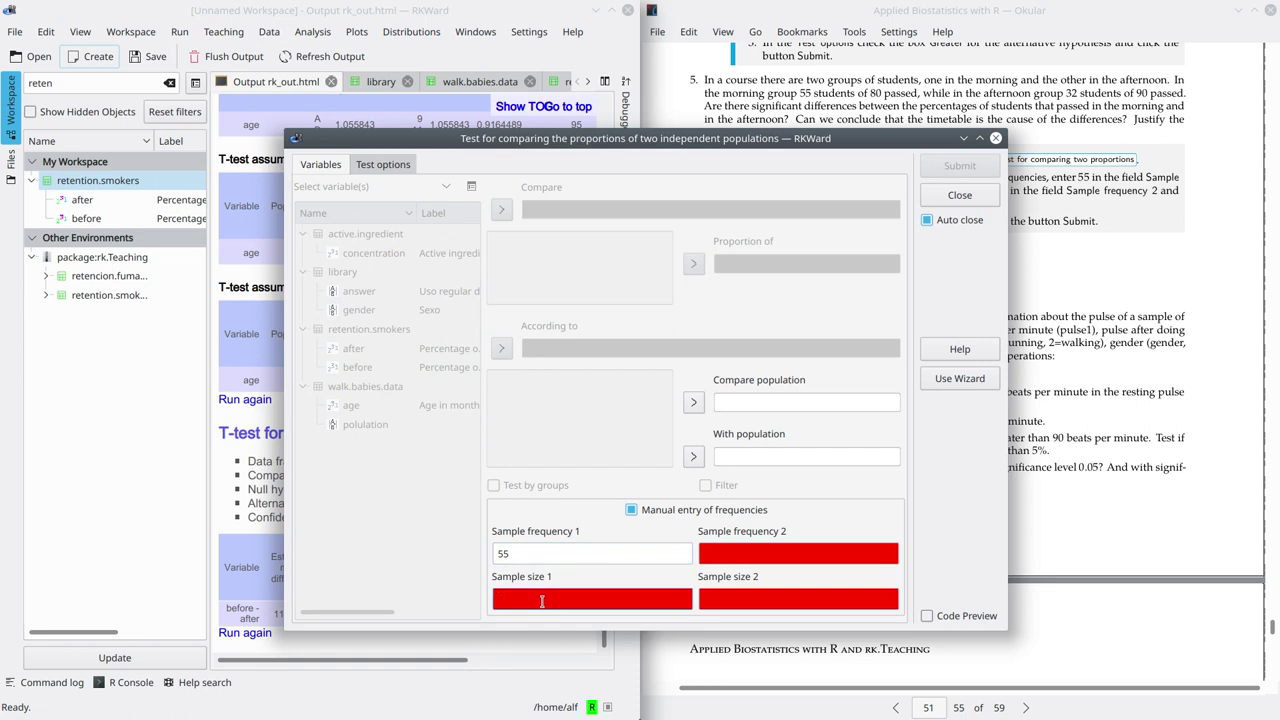
pyautogui.write('80')
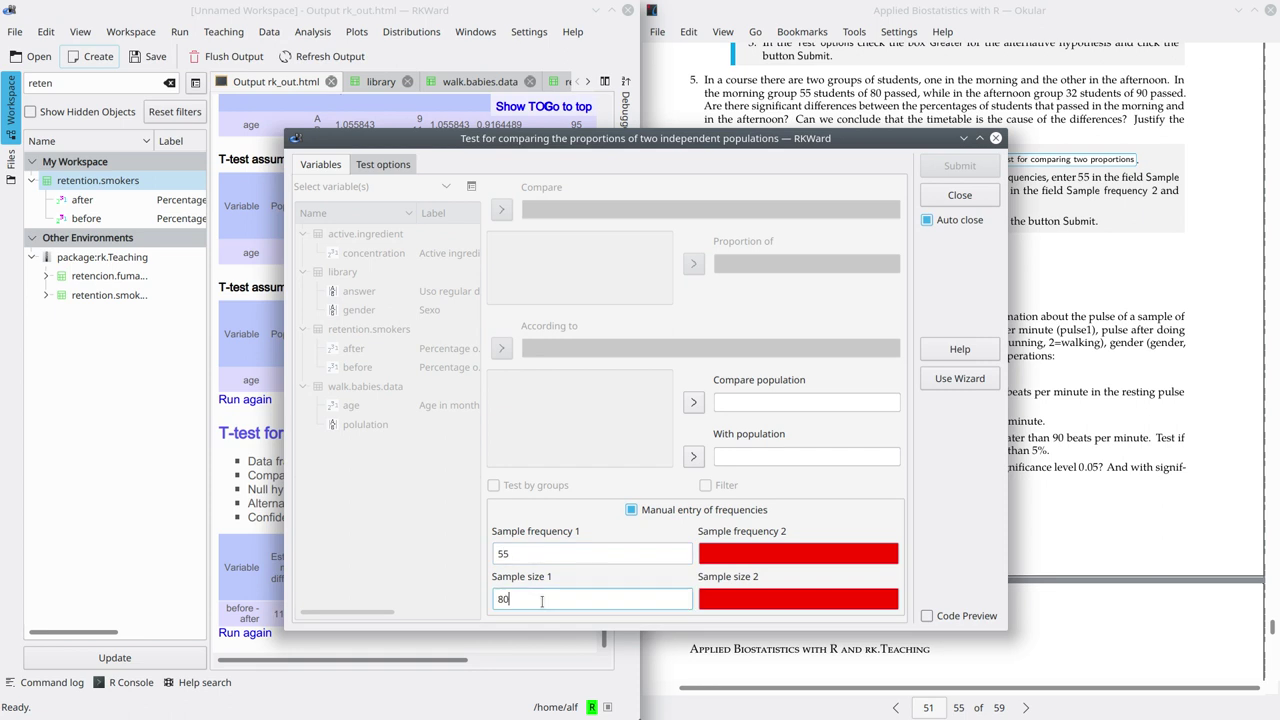
pyautogui.click(724, 551)
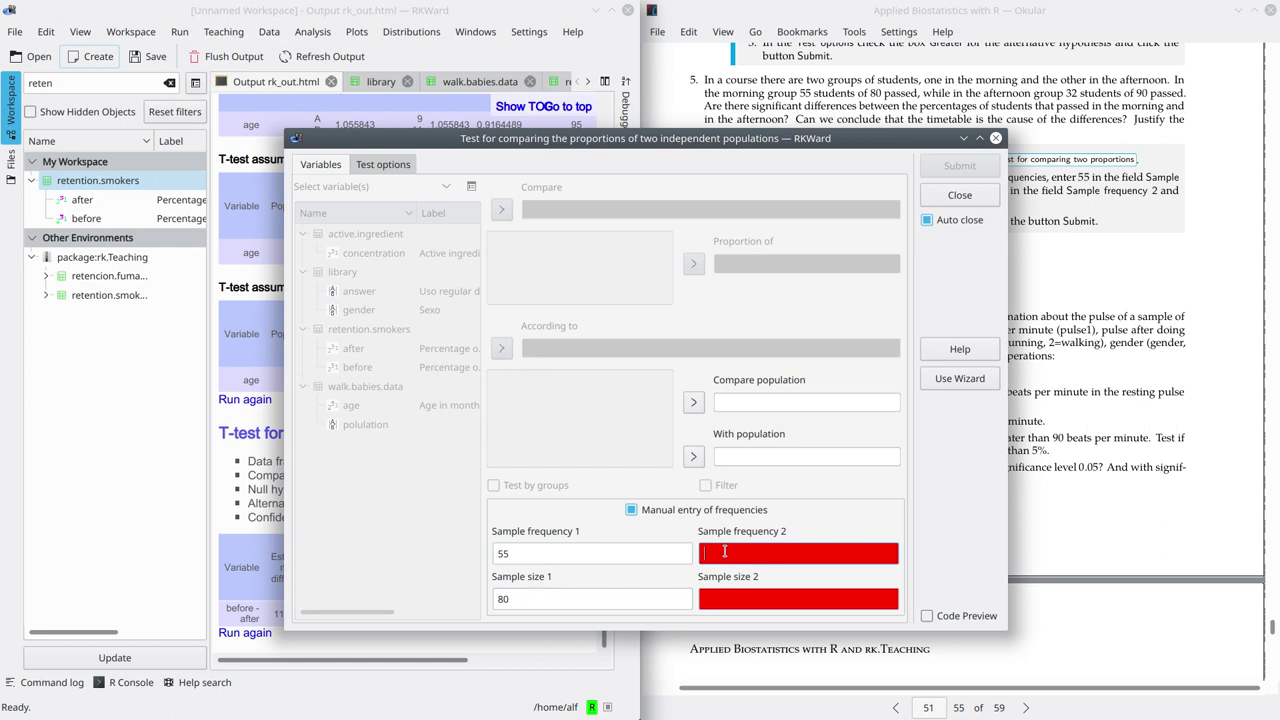
pyautogui.write('32')
pyautogui.click(708, 599)
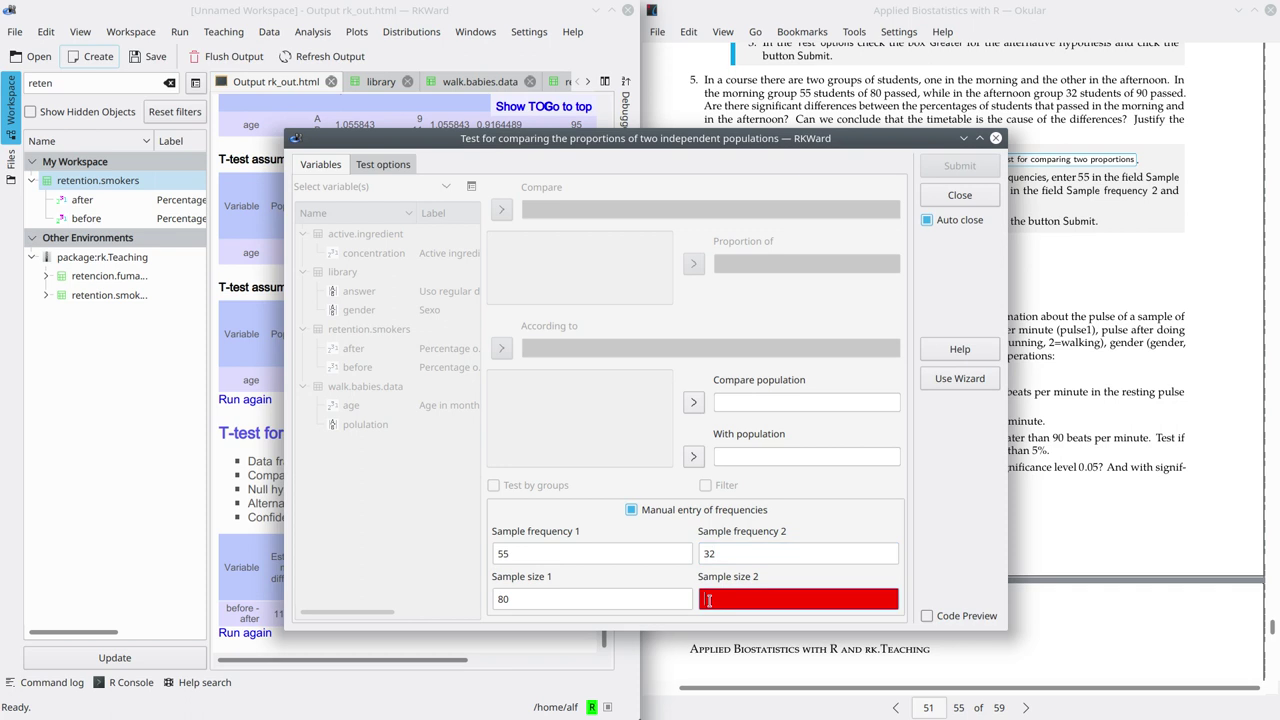
pyautogui.write('90')
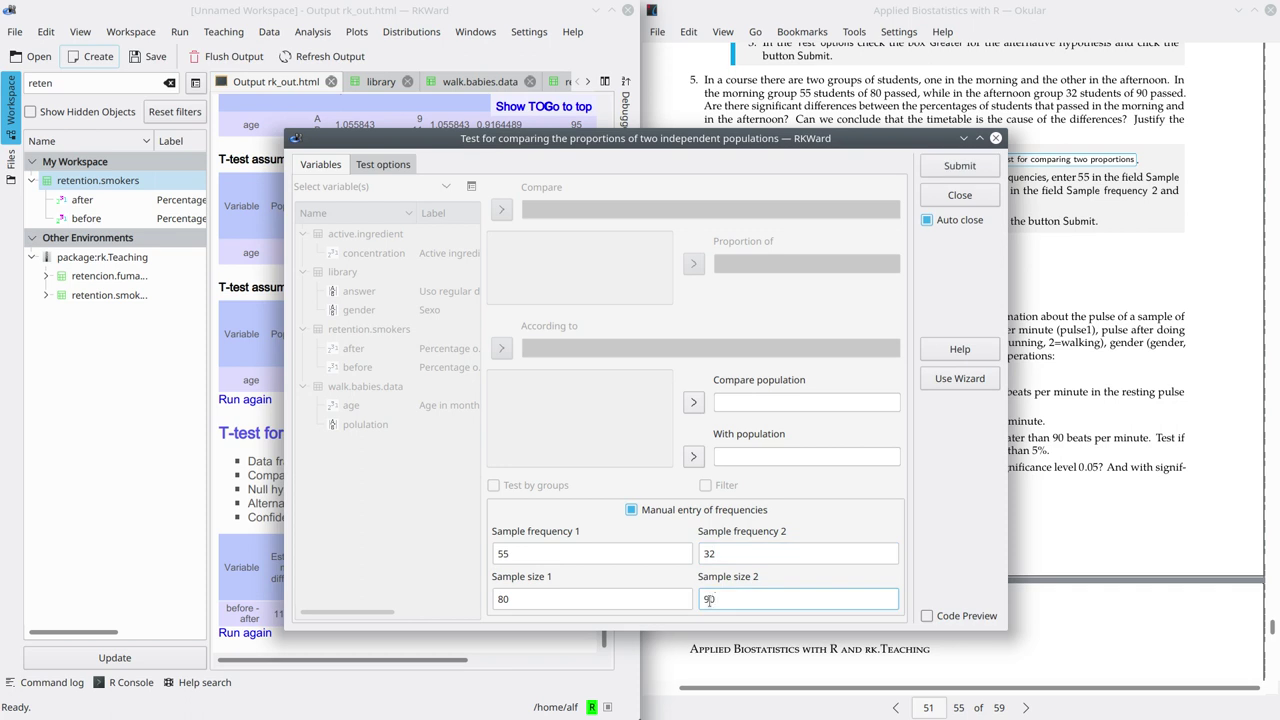
# - Run the proportions test with the two-sided alternative and mark its p-value and confidence interval limits in the output
pyautogui.click(385, 166)
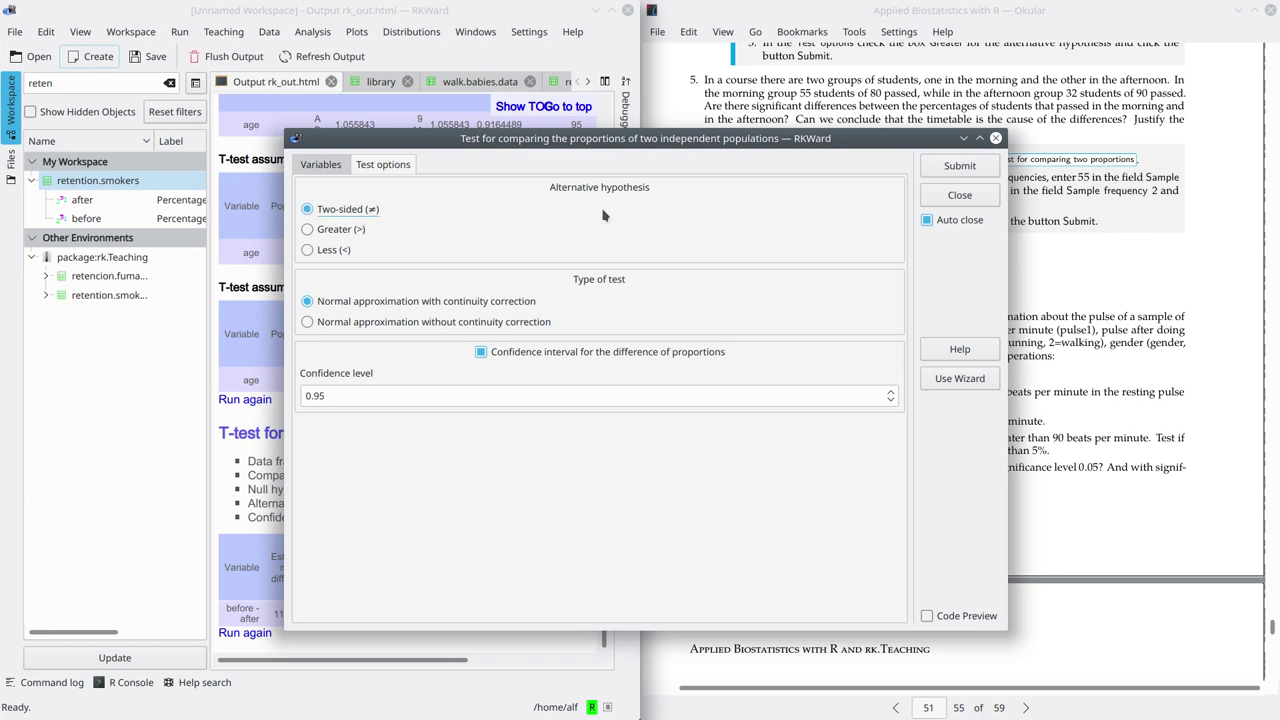
pyautogui.click(962, 168)
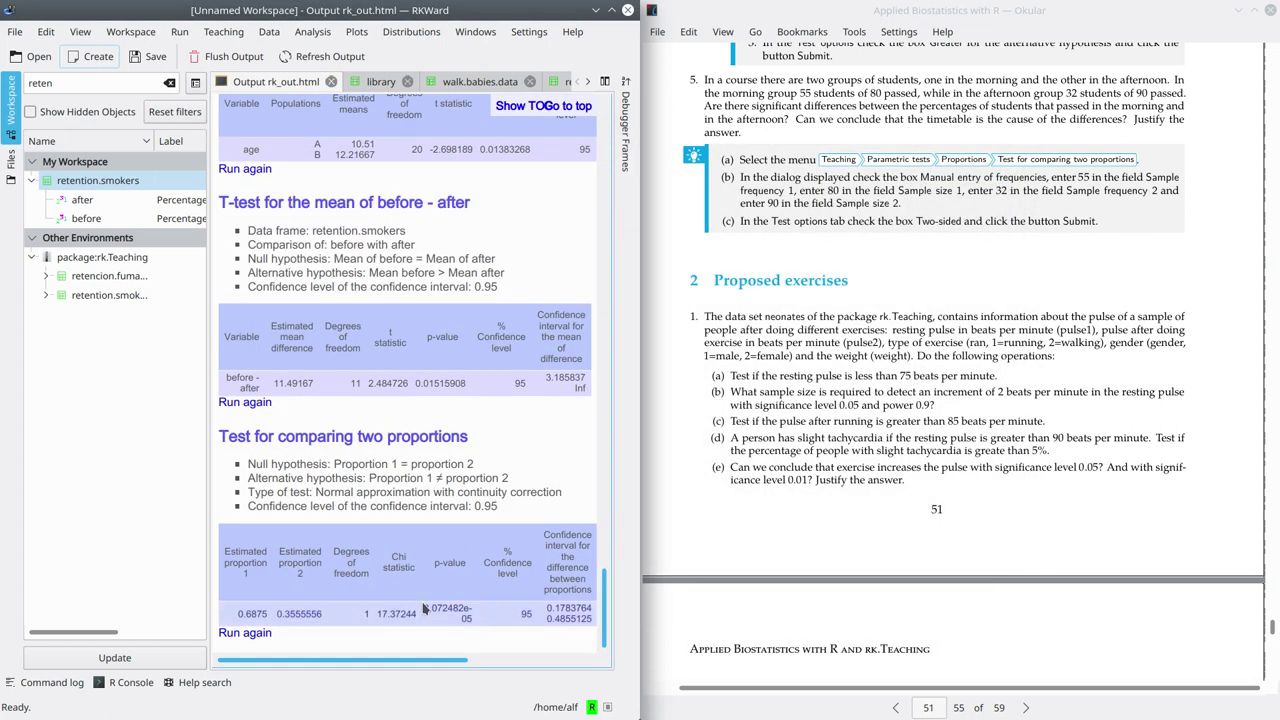
pyautogui.moveTo(426, 607); pyautogui.dragTo(472, 613)
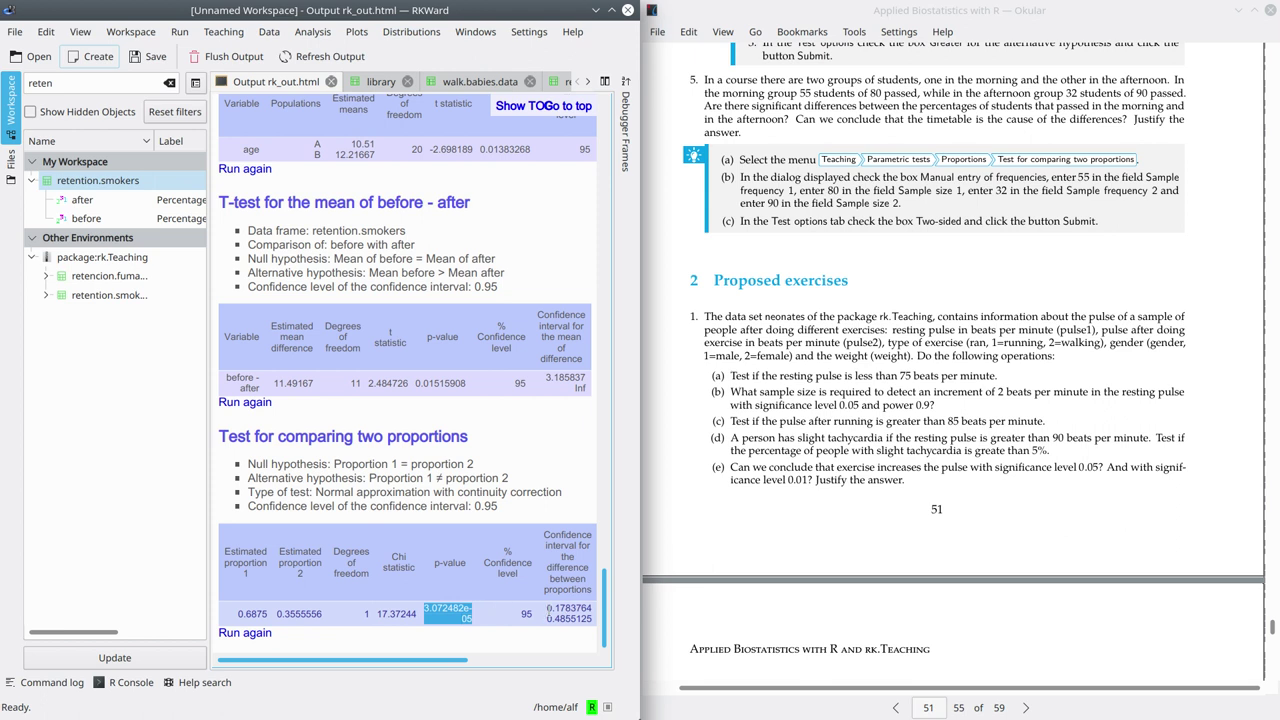
pyautogui.moveTo(548, 609); pyautogui.dragTo(568, 628)
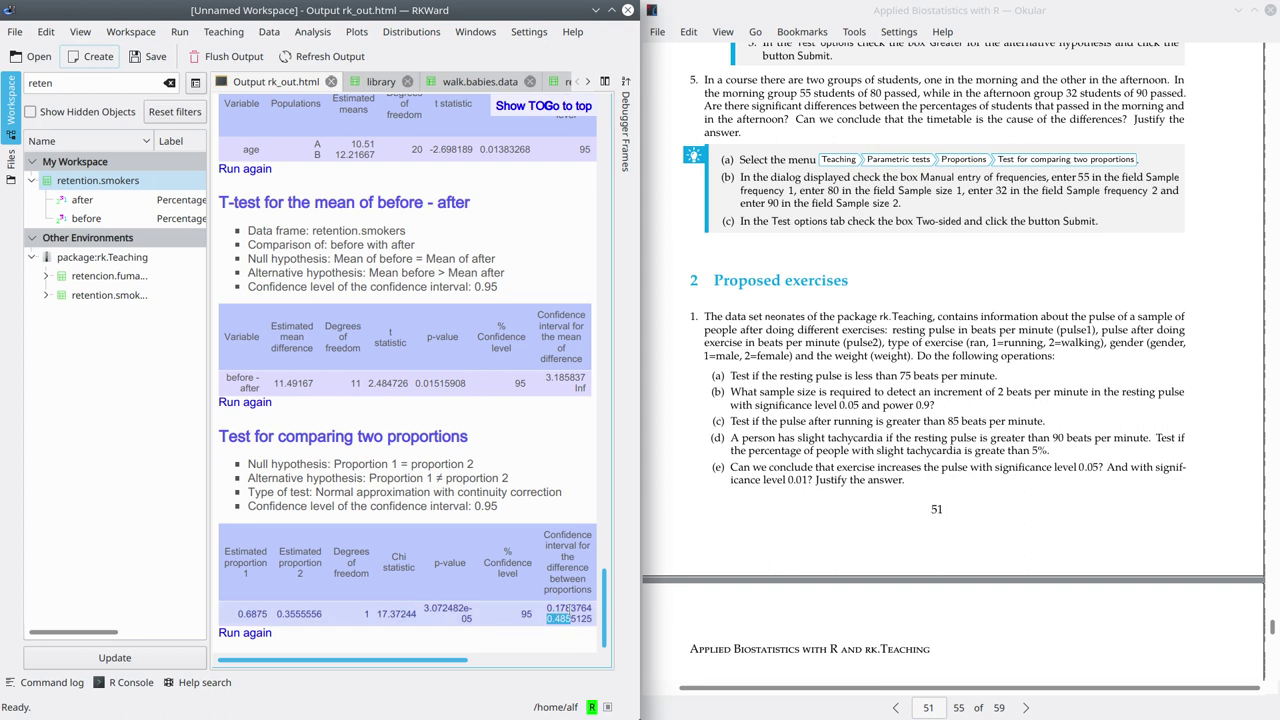
pyautogui.moveTo(566, 619); pyautogui.dragTo(577, 624)
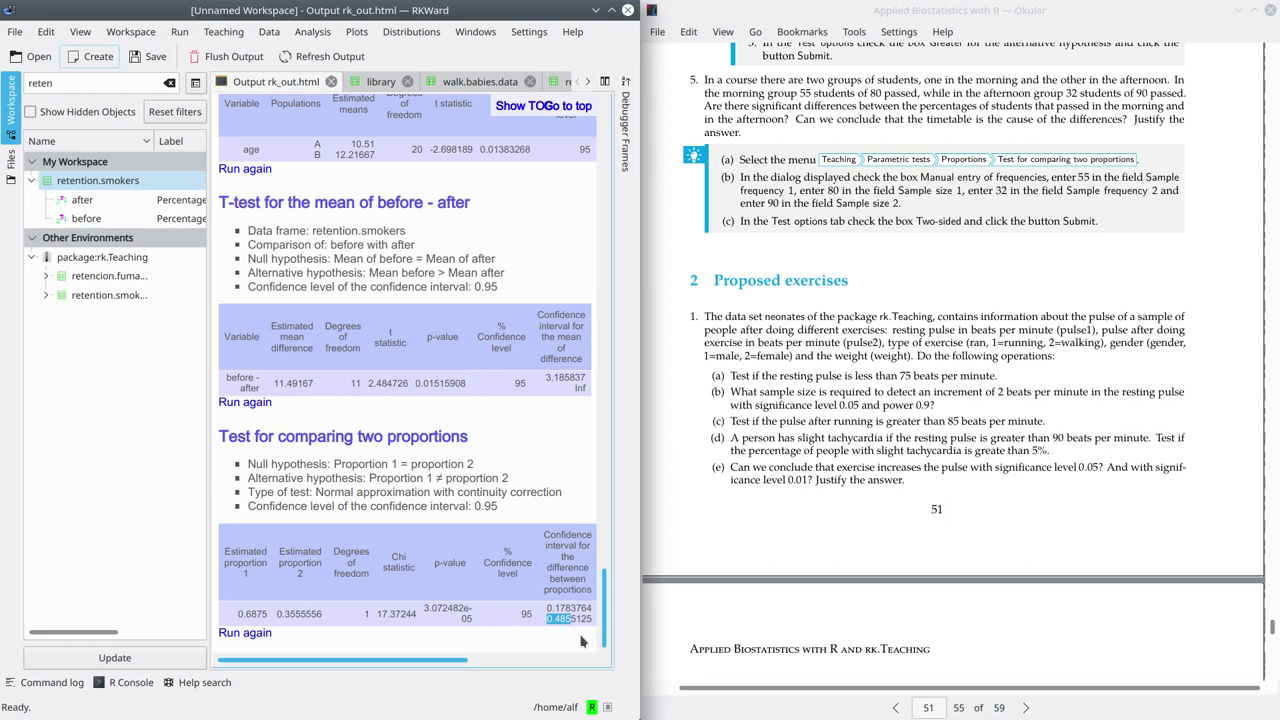
# - Look through the proposed exercises on the neonates data set that follow exercise 5 in the exercise document
pyautogui.scroll(2, 834, 346)
pyautogui.scroll(-5, 840, 380)
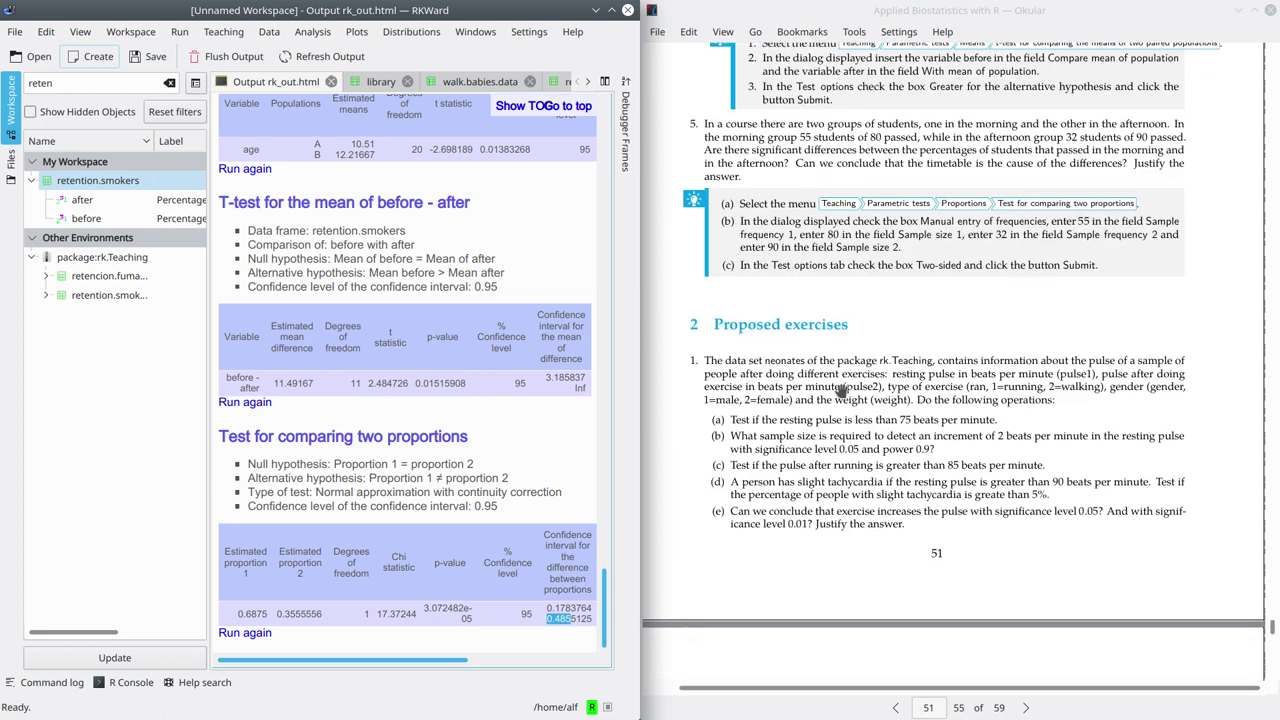
pyautogui.scroll(-2, 841, 391)
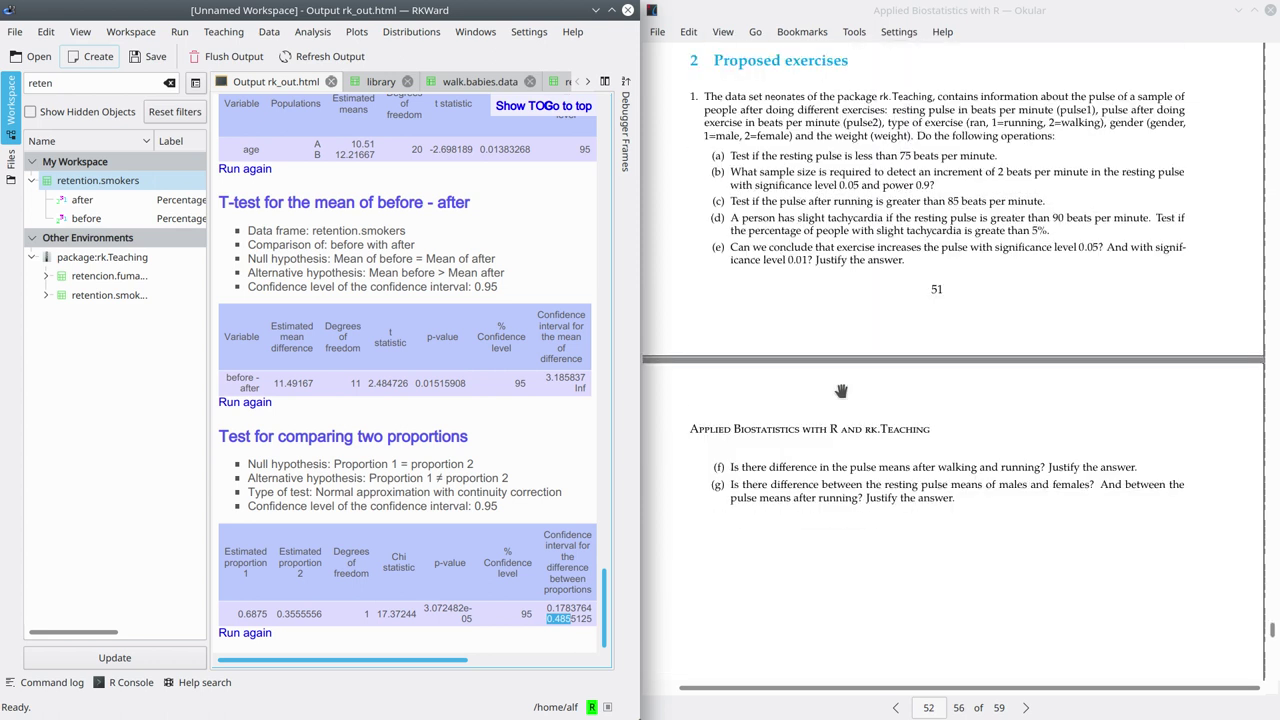